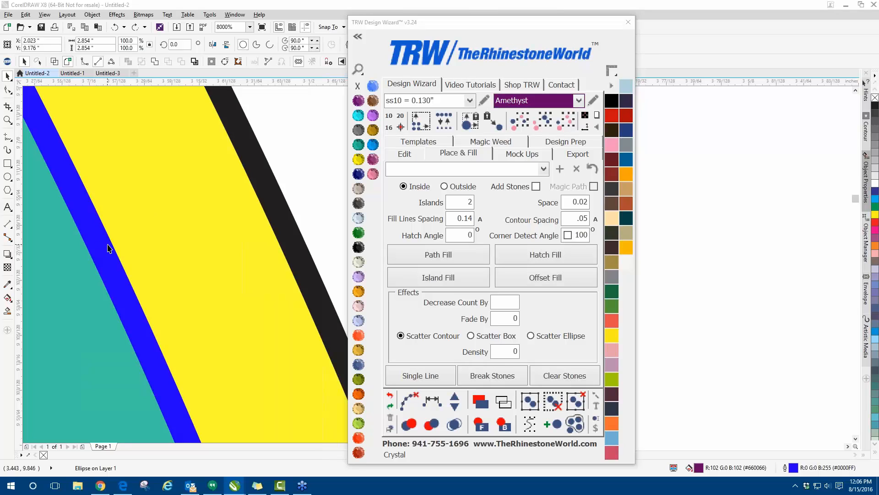
Examine the gaps between the coloured rings at the edge of the filled upper circle.
scroll(219, 235, "down", 2)
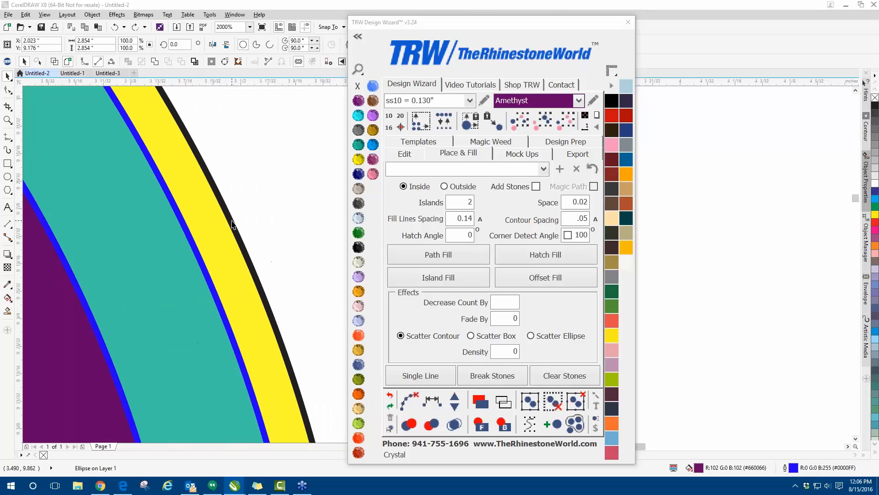
scroll(244, 243, "down", 1)
scroll(160, 265, "up", 1)
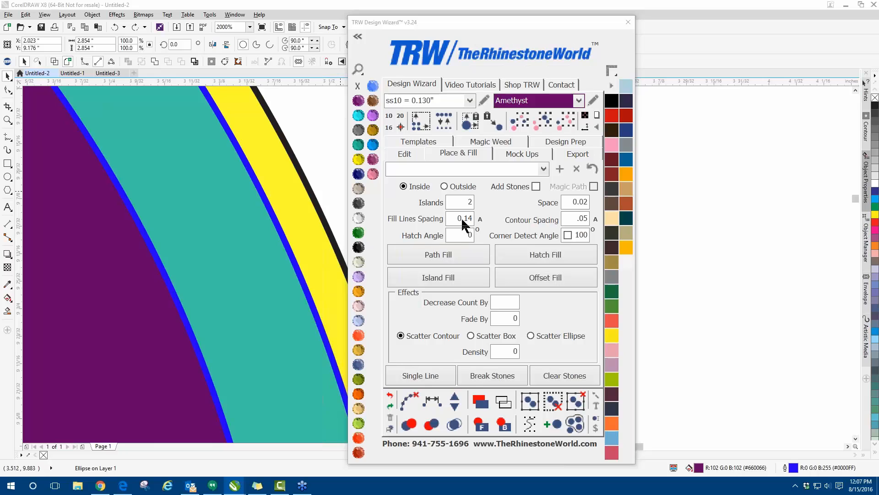
scroll(248, 198, "up", 2)
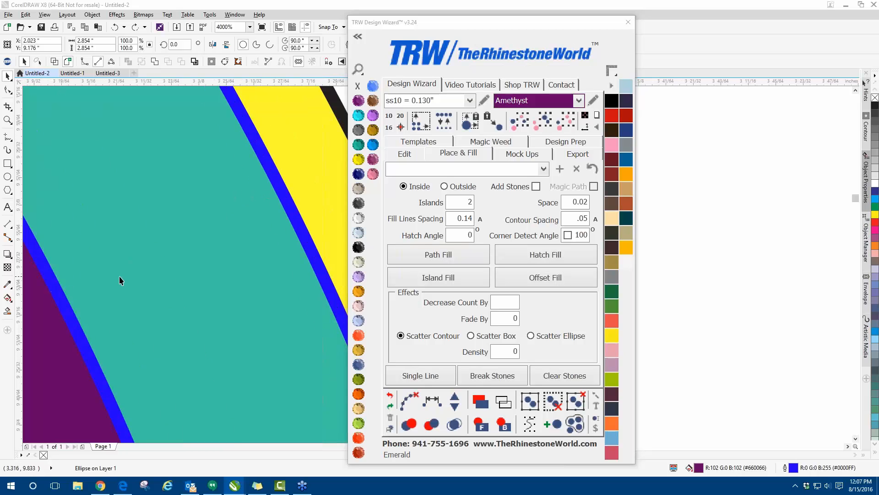
Apply an Island Fill with 5 islands to the lower circle.
scroll(121, 281, "down", 10)
scroll(137, 271, "down", 2)
scroll(136, 308, "up", 3)
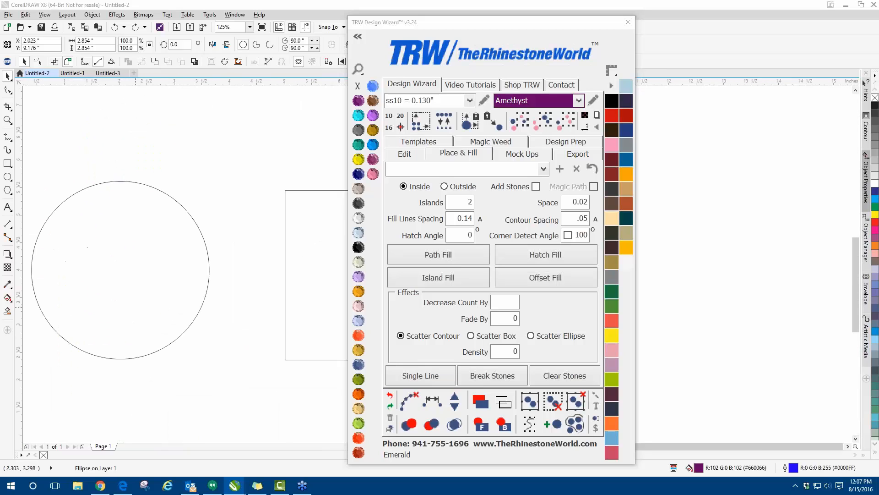
left_click(456, 203)
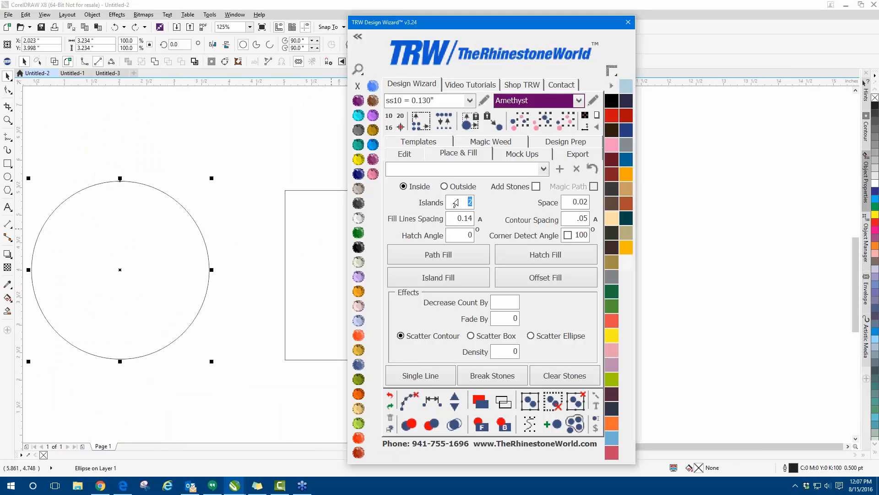
type("5")
scroll(298, 290, "down", 1)
scroll(195, 272, "up", 1)
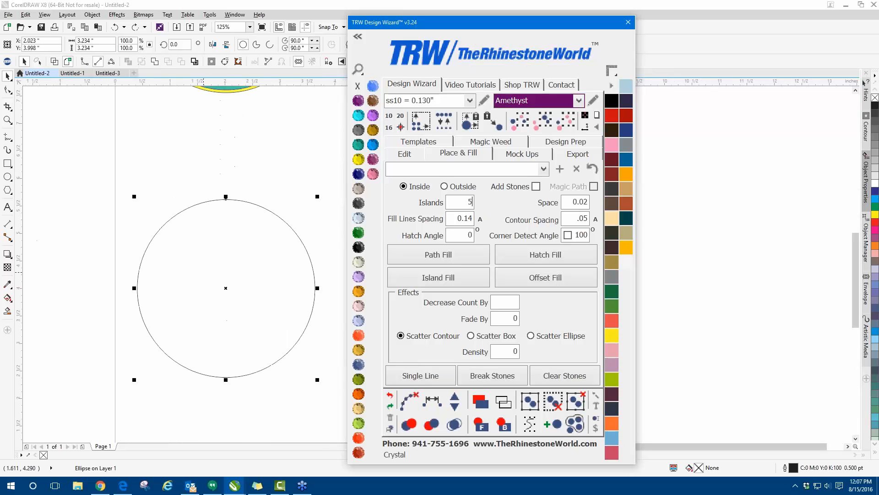
left_click(437, 277)
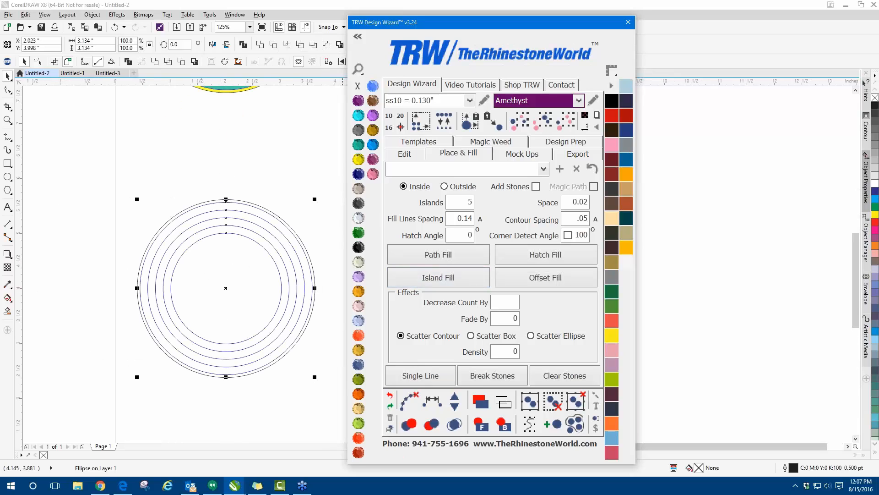
Examine the spacing between the lower circle's outline and its blue island rings.
scroll(306, 227, "up", 4)
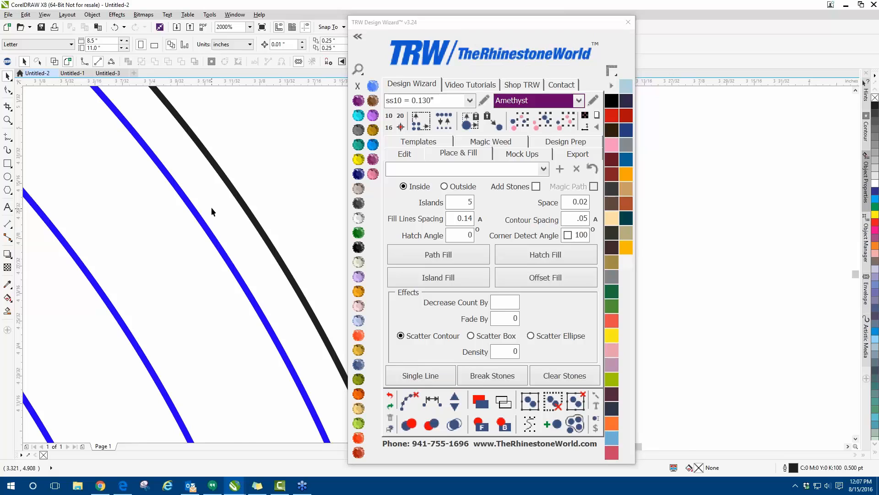
scroll(212, 209, "down", 2)
scroll(227, 219, "up", 1)
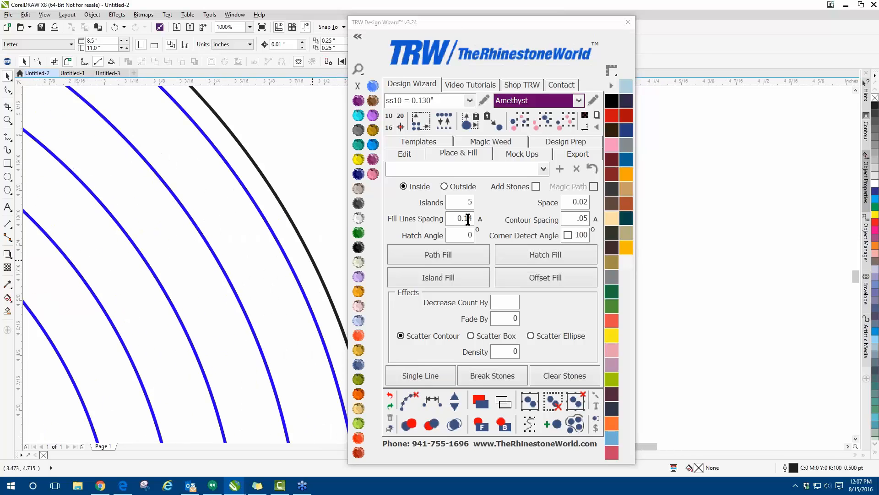
scroll(172, 235, "down", 4)
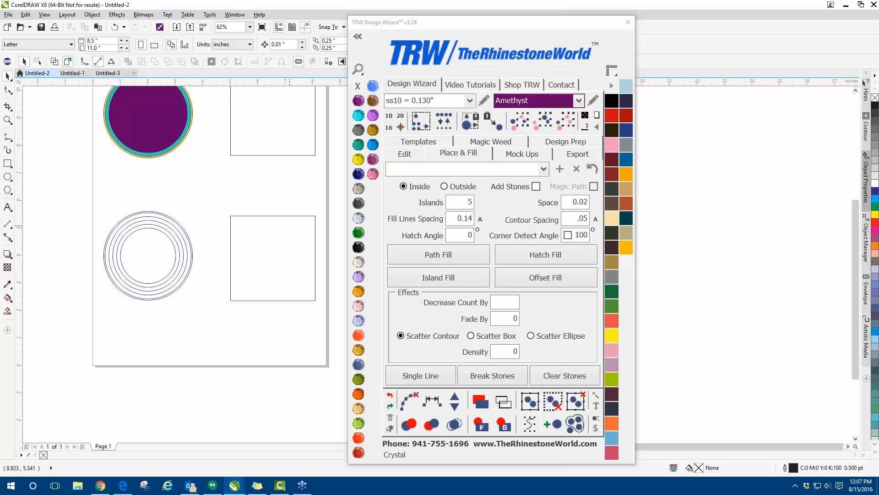
scroll(199, 270, "down", 1)
scroll(179, 196, "up", 1)
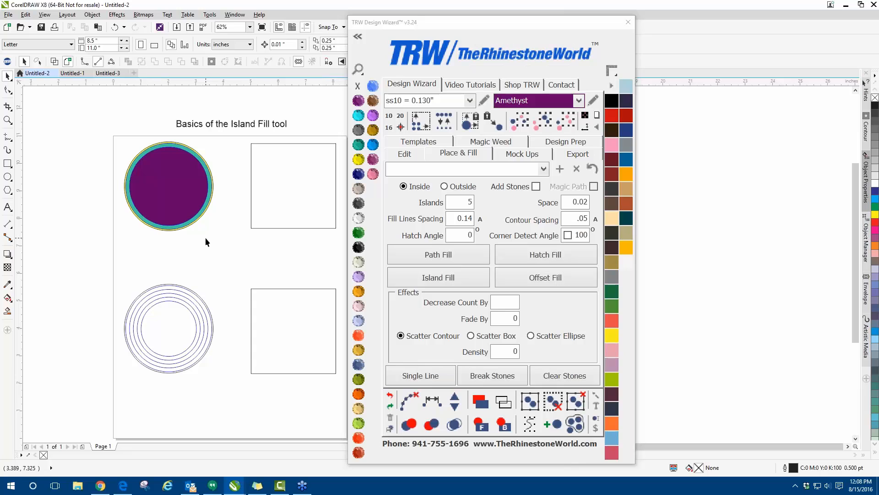
Delete all the blue island rings inside the lower circle, keeping only its outer black outline.
left_click(193, 323)
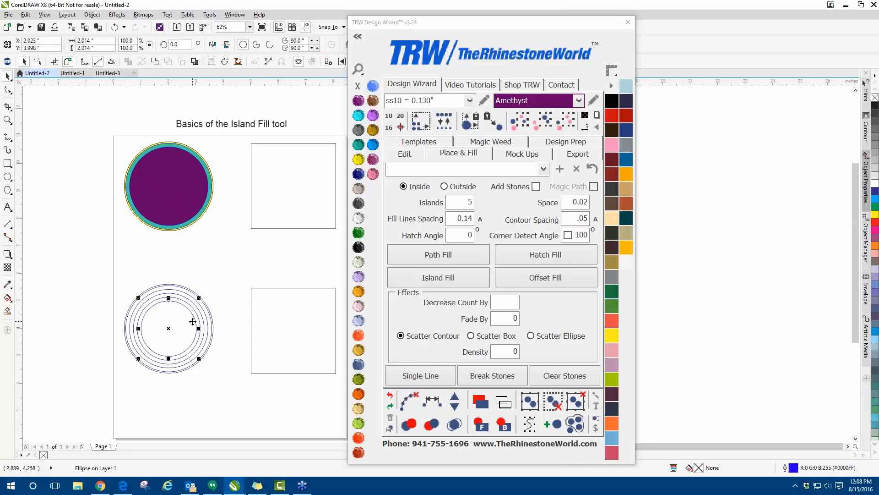
scroll(192, 321, "up", 1)
left_click(205, 314)
key("Delete")
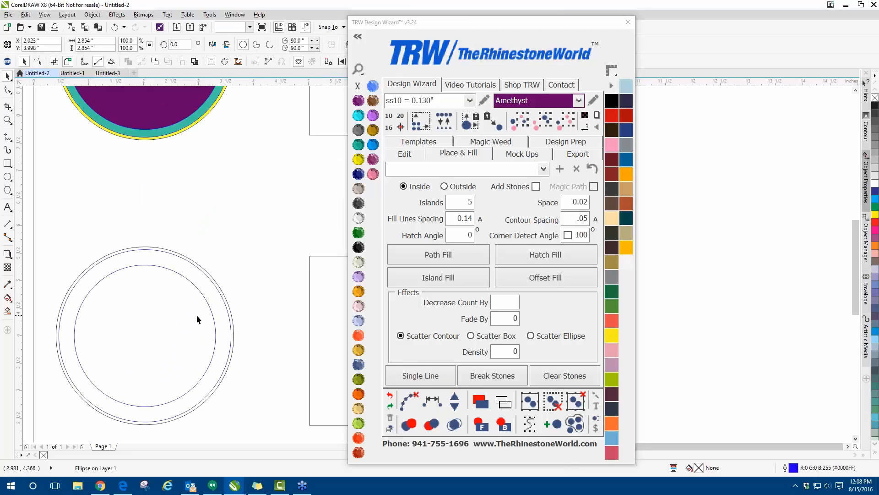
left_click(197, 315)
key("Delete")
left_click(208, 304)
key("Delete")
scroll(182, 308, "down", 1)
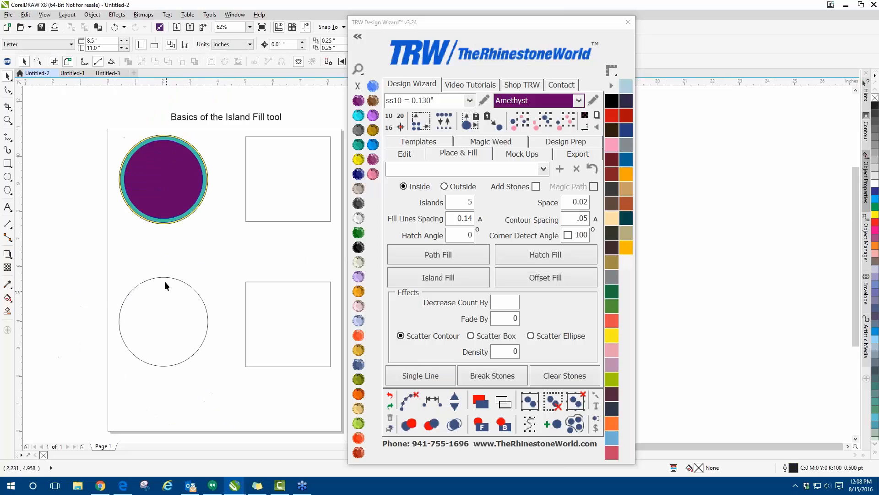
Delete the inner coloured circles from the upper circle and clear its yellow fill.
left_click(179, 177)
key("Delete")
left_click(178, 176)
key("Delete")
left_click(178, 177)
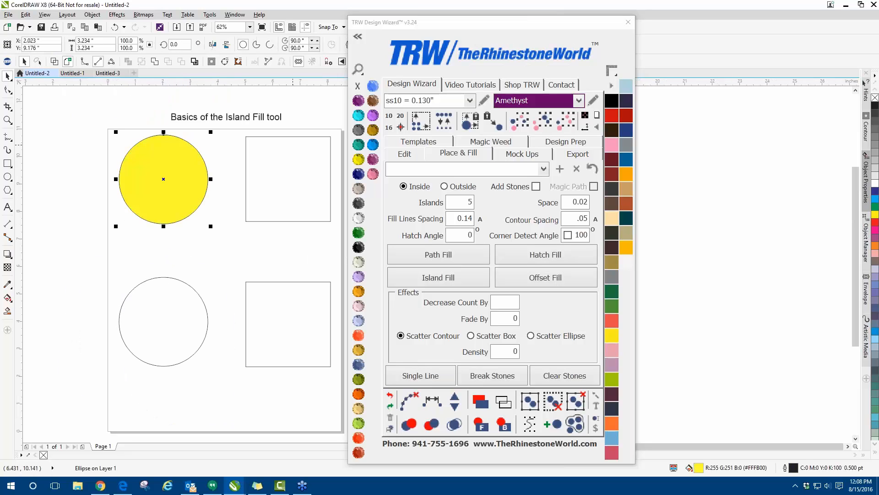
left_click(357, 86)
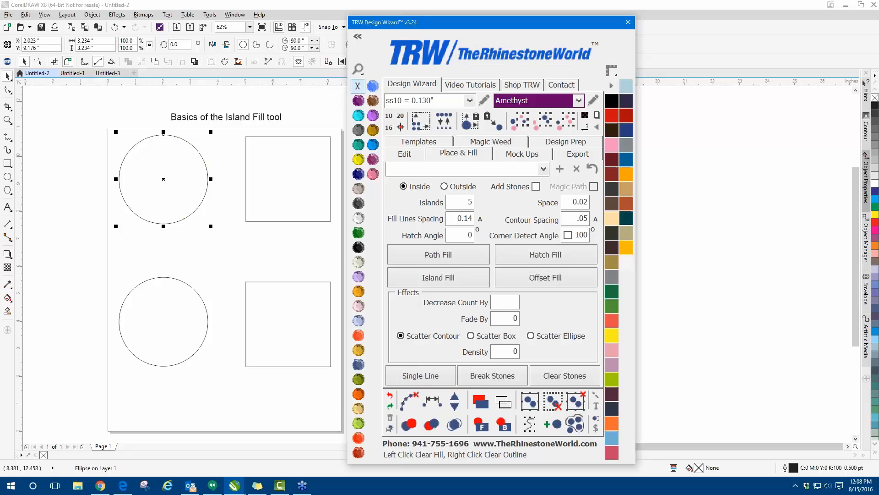
left_click(89, 202)
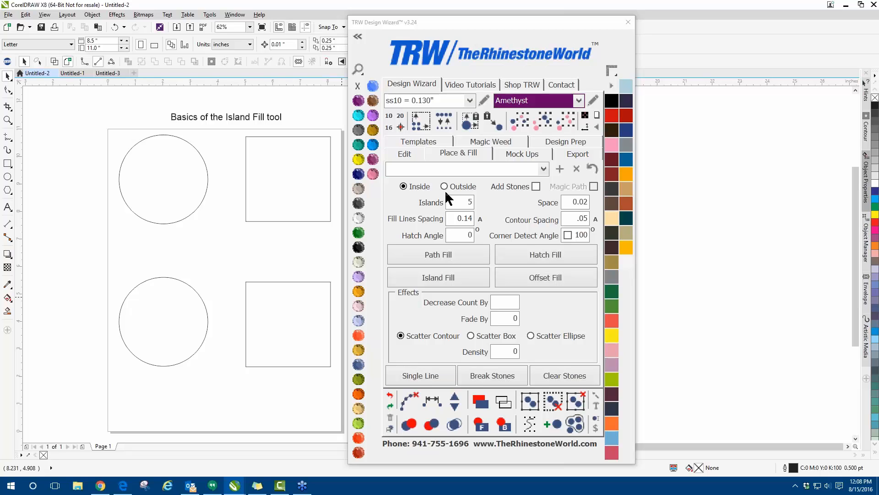
Reset the Place & Fill settings and set Fill Lines Spacing to .14.
left_click(587, 168)
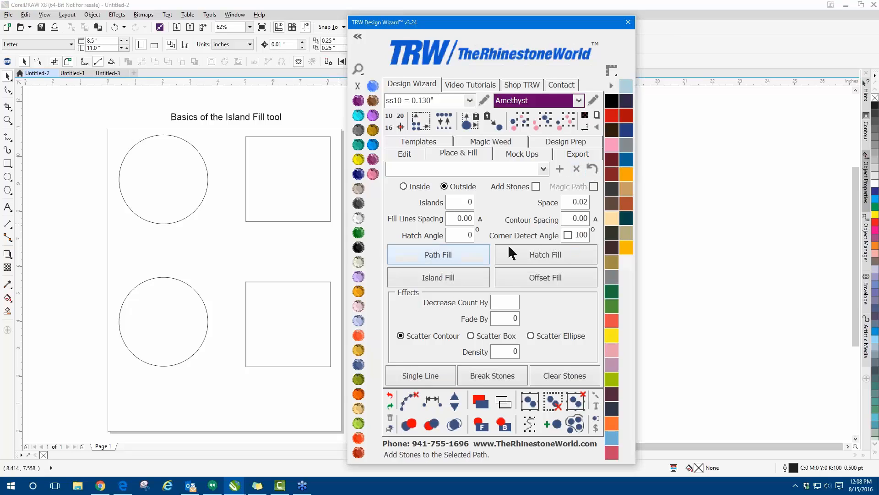
left_click_drag(465, 220, 457, 219)
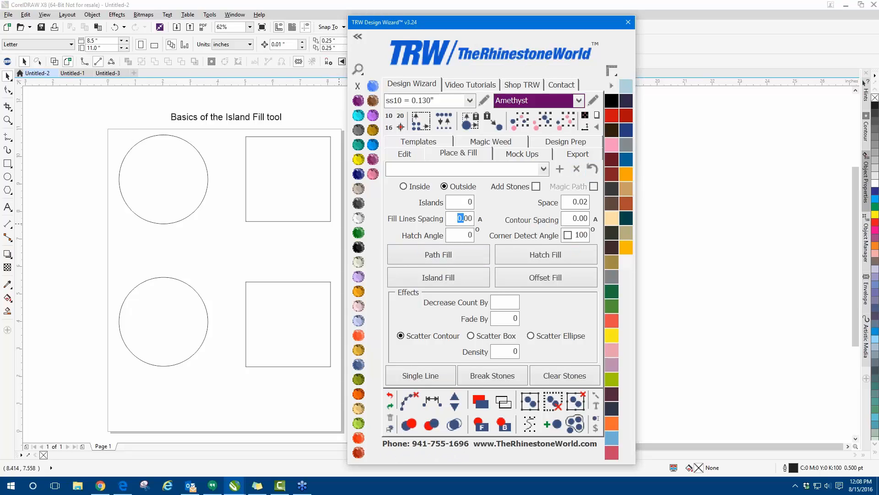
type("1")
left_click_drag(473, 218, 458, 215)
type(".1")
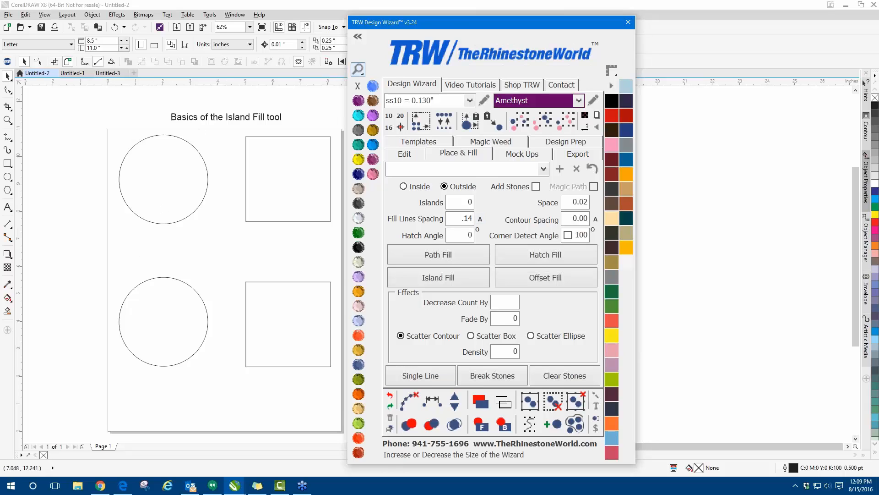
Move the TRW Design Wizard window clear of the shapes and select the upper circle.
left_click_drag(428, 22, 490, 18)
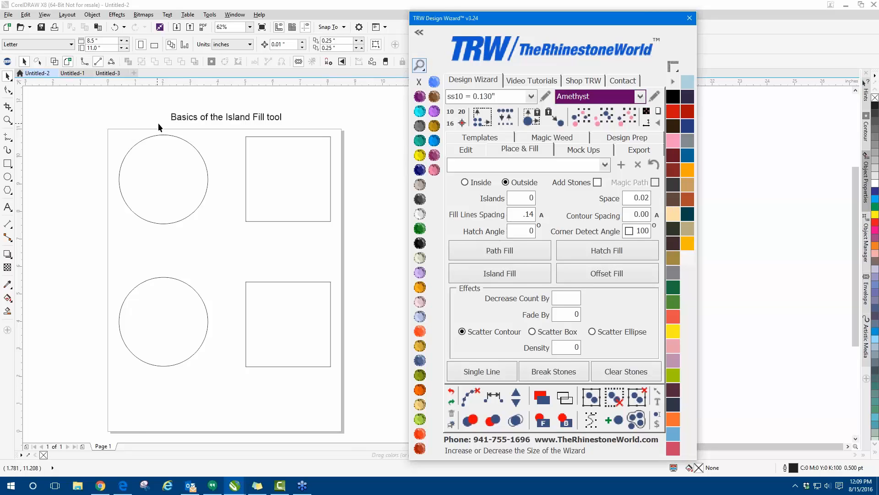
scroll(161, 133, "up", 2)
left_click_drag(521, 18, 633, 9)
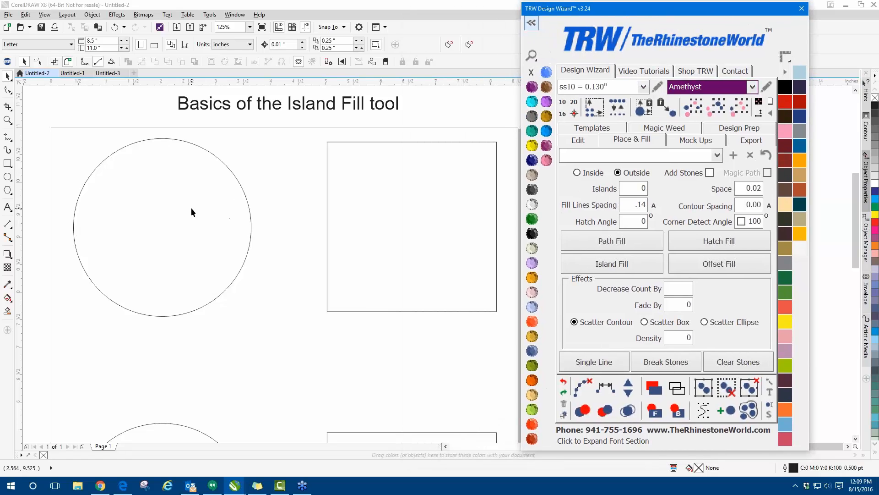
left_click(177, 193)
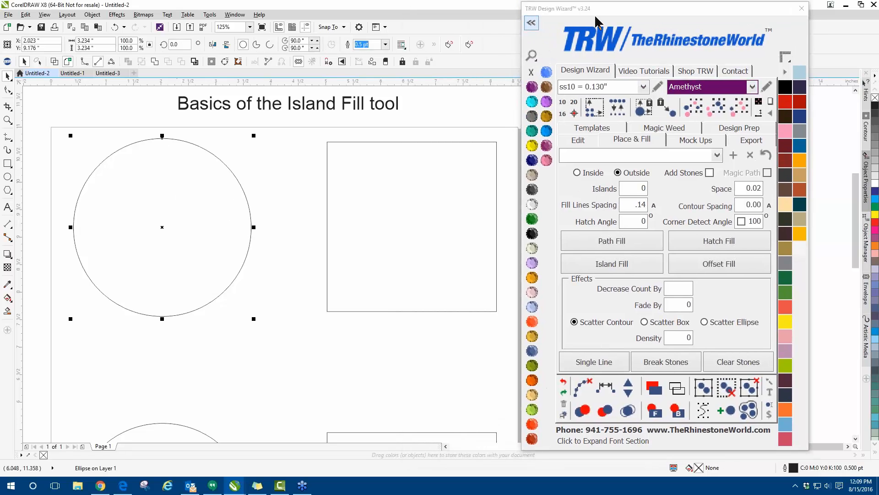
left_click_drag(591, 17, 517, 18)
Set the fill placement to Outside and turn on Add Stones.
left_click(511, 174)
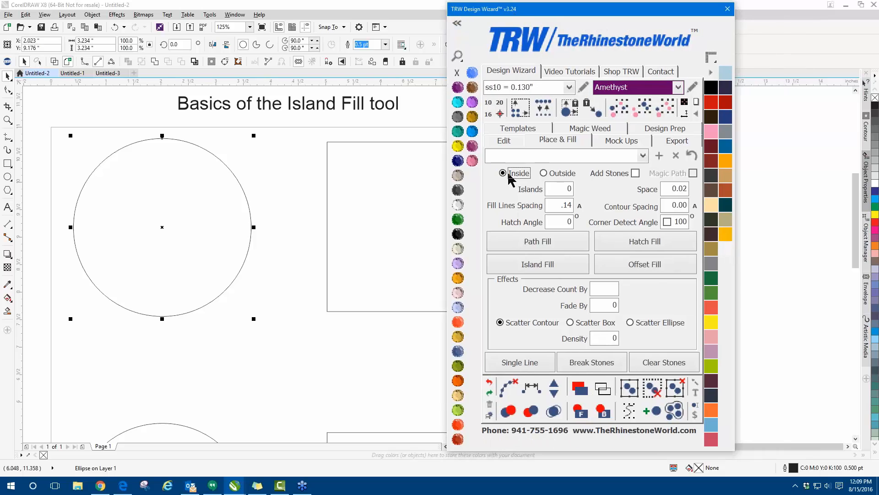
left_click(562, 175)
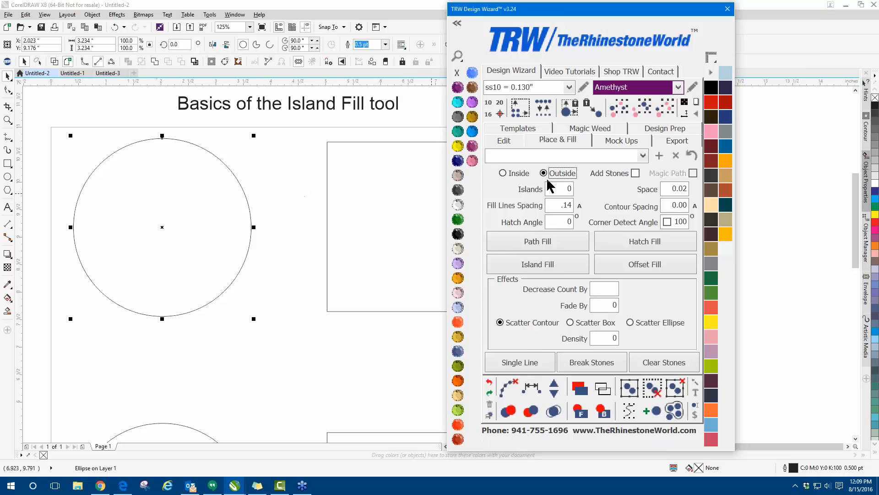
left_click(596, 174)
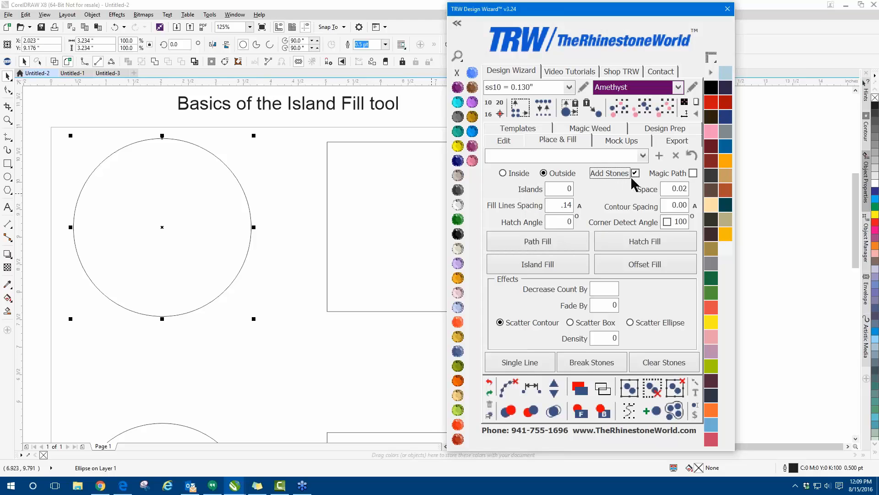
Apply an Island Fill to the upper circle with 3 islands and a Contour Spacing of 0.07.
double_click(566, 189)
type("3")
left_click_drag(679, 205, 688, 205)
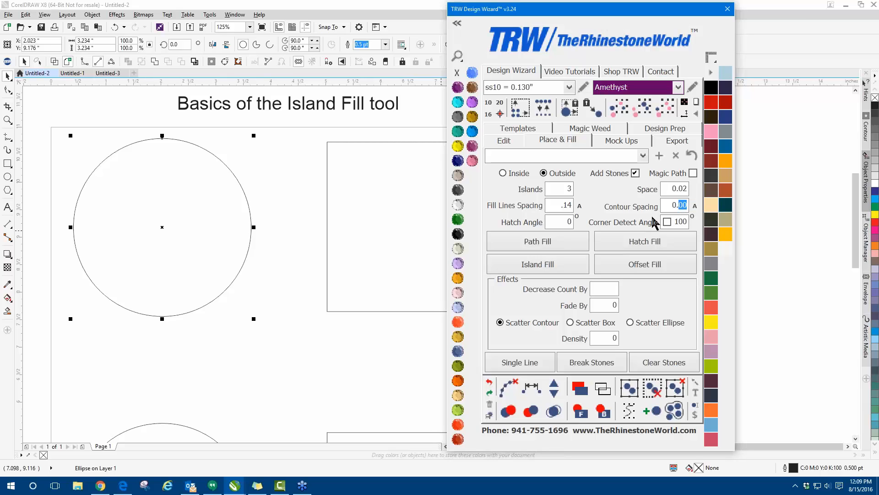
type("07")
left_click(511, 274)
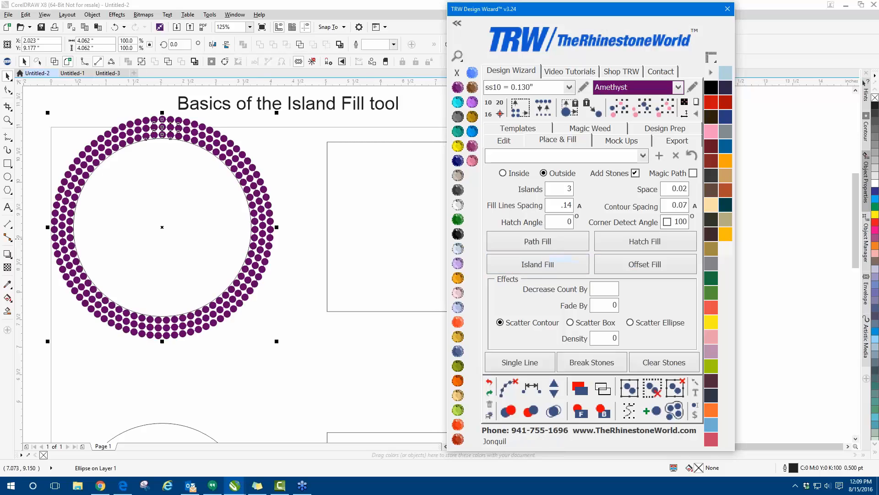
Examine how the rows of Amethyst stones sit outside the upper circle's outline.
left_click(281, 163)
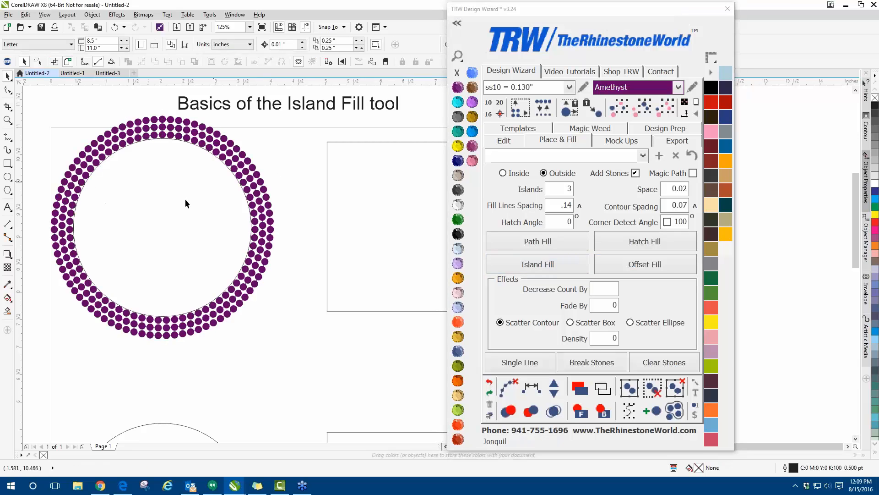
scroll(257, 169, "up", 1)
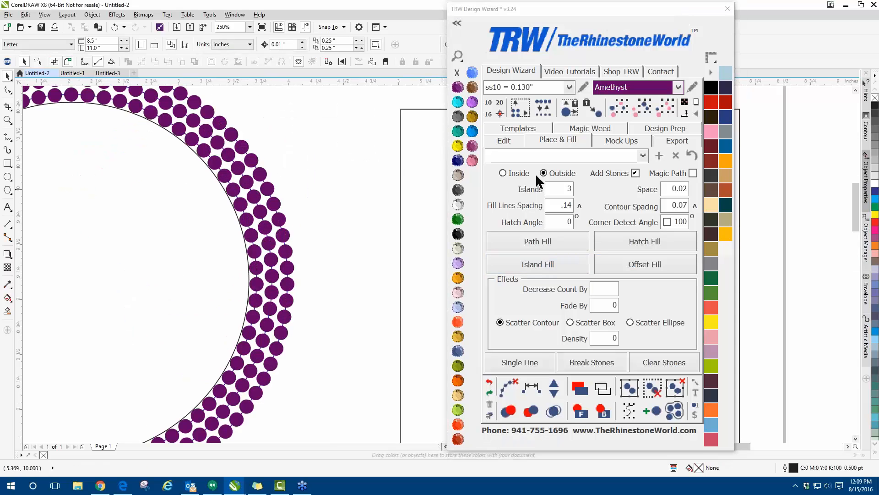
left_click(251, 237)
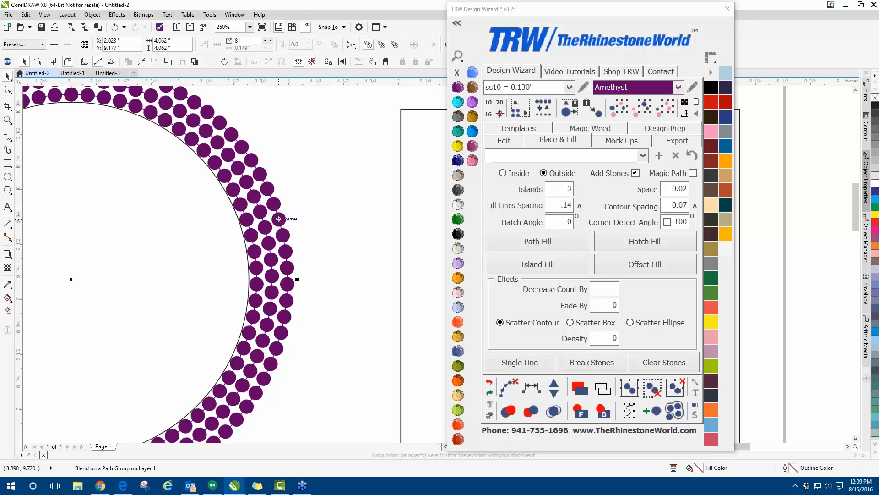
left_click(344, 196)
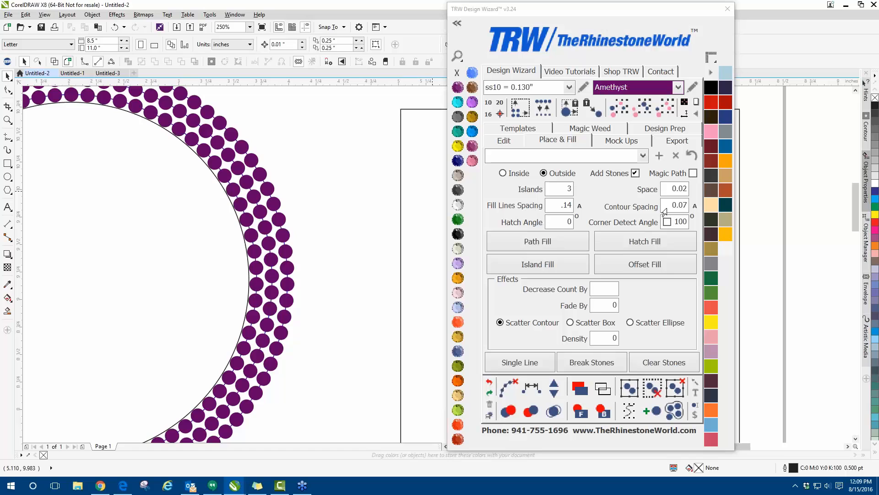
scroll(240, 188, "up", 4)
scroll(130, 213, "down", 2)
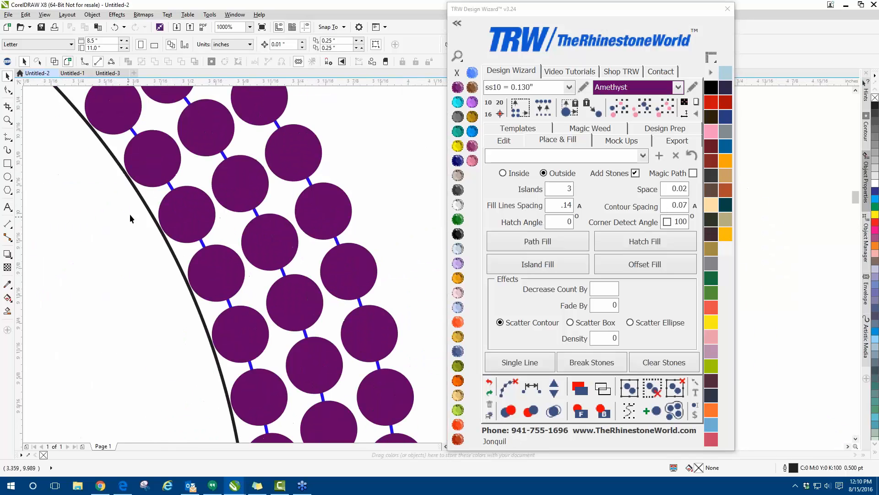
scroll(130, 213, "up", 1)
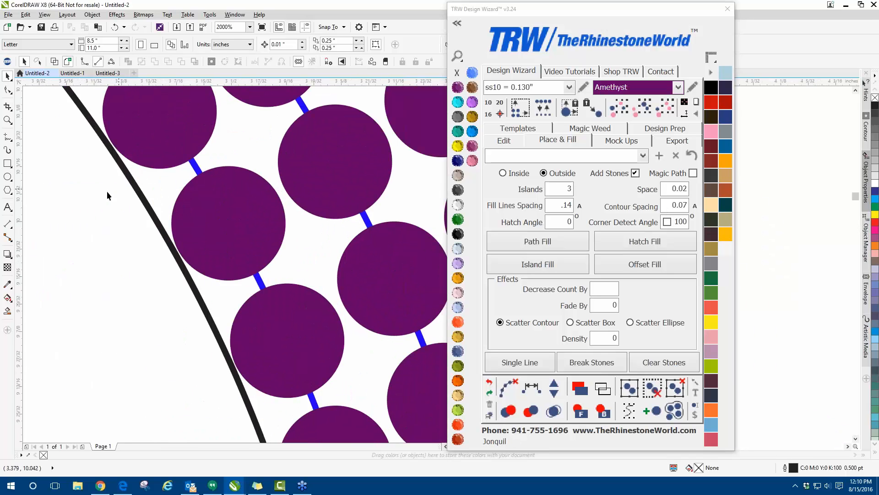
left_click(92, 182)
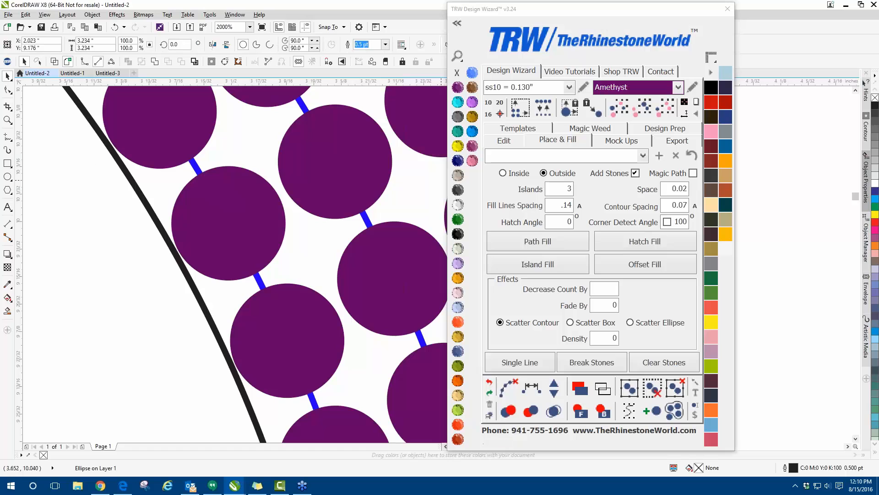
Fill the upper circle with the Blue Zircon colour.
left_click(458, 131)
scroll(200, 251, "down", 2)
scroll(242, 422, "up", 2)
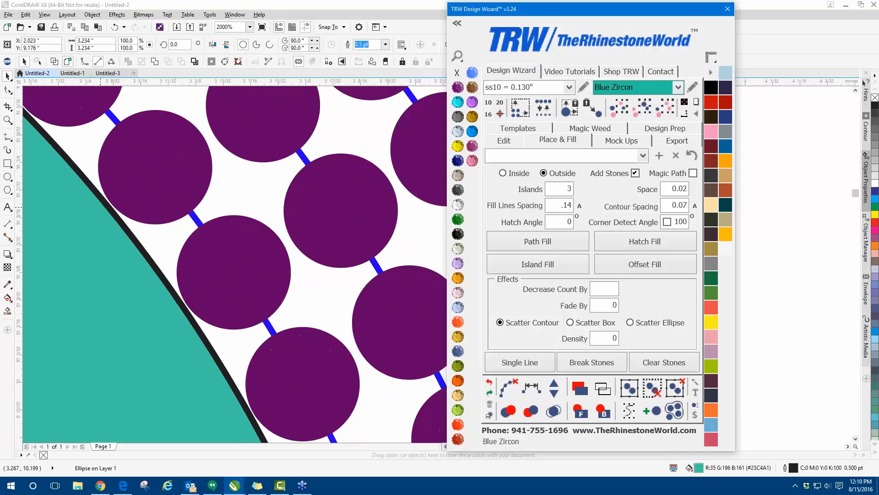
Examine the gap between the upper circle's outline and the surrounding rows of stones.
scroll(101, 213, "up", 1)
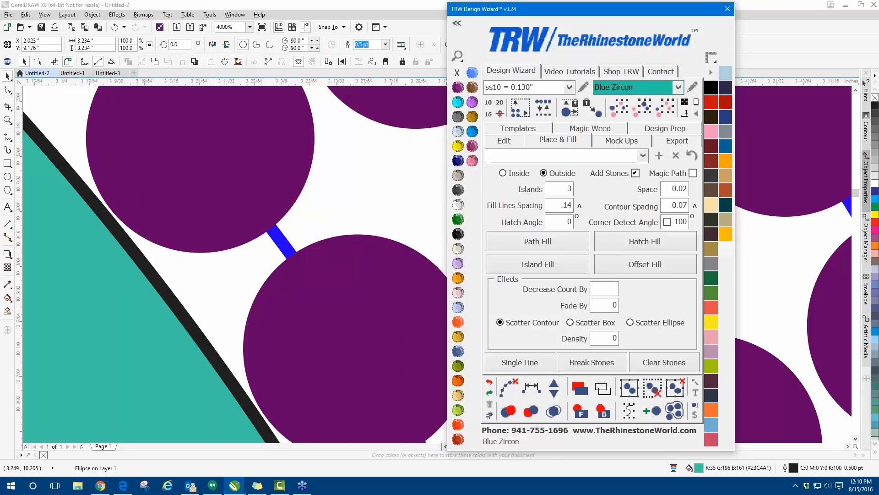
scroll(167, 222, "down", 1)
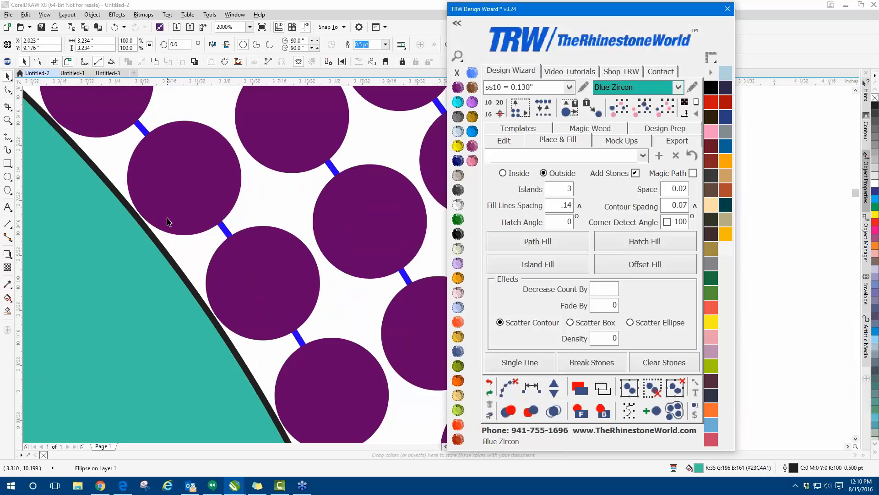
scroll(165, 216, "down", 3)
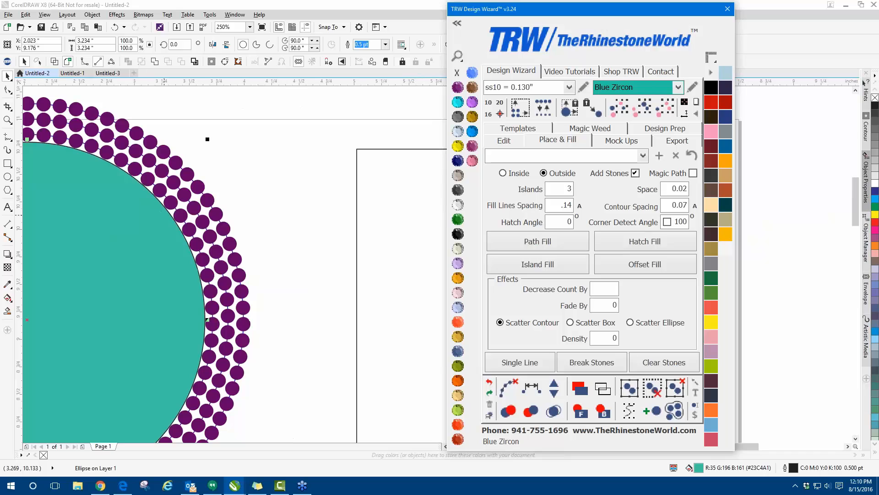
scroll(183, 278, "down", 1)
scroll(184, 277, "down", 1)
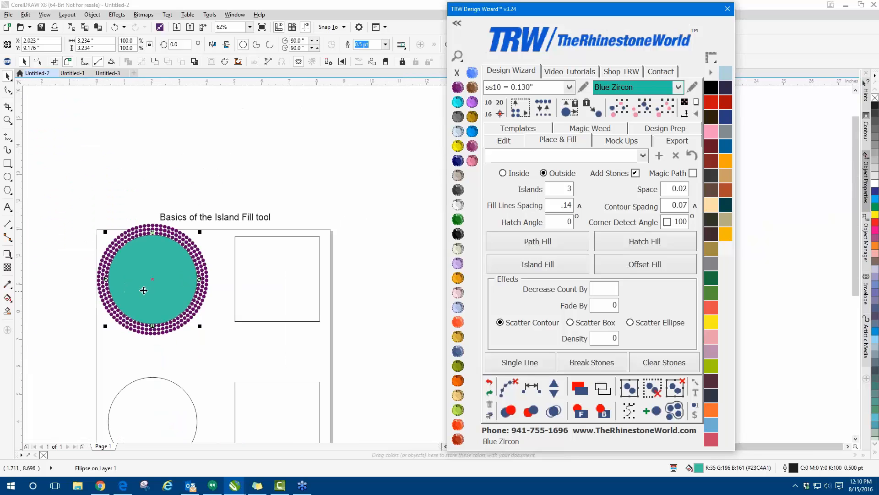
scroll(144, 291, "up", 1)
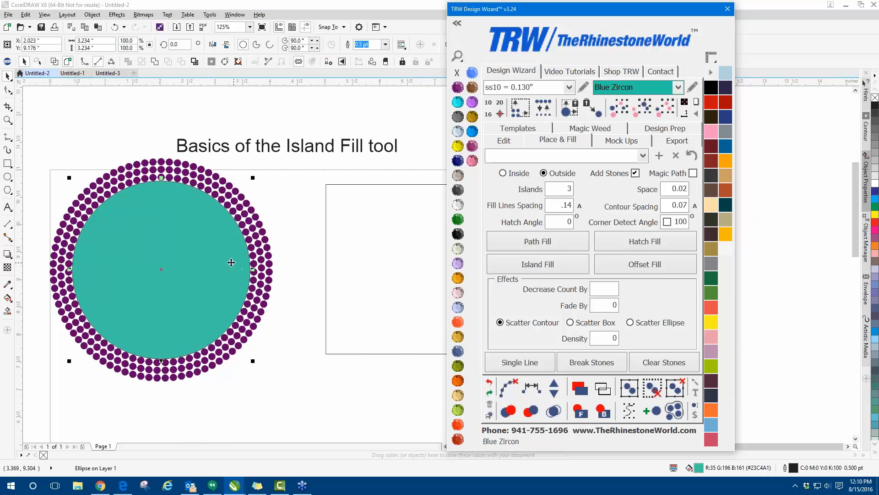
scroll(215, 255, "up", 2)
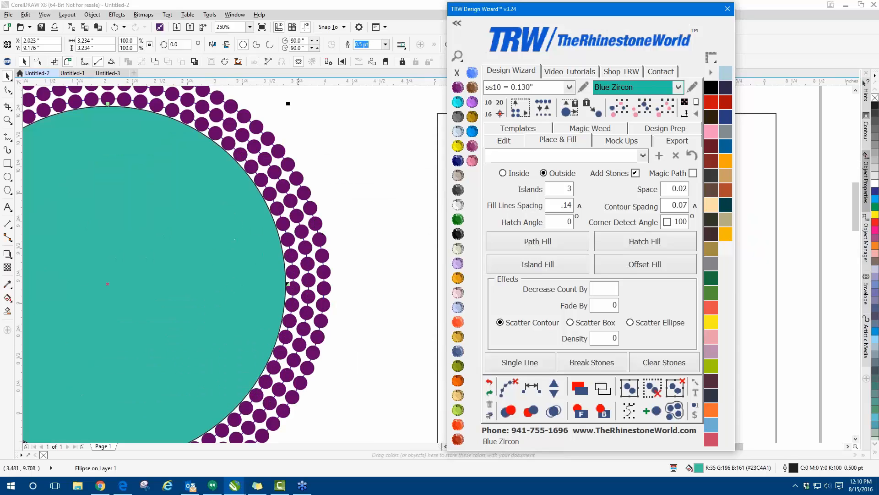
Deselect the circle, inspect the three stone rows and their contour paths in wireframe view, and return to the full-colour view.
left_click(374, 177)
scroll(373, 178, "down", 2)
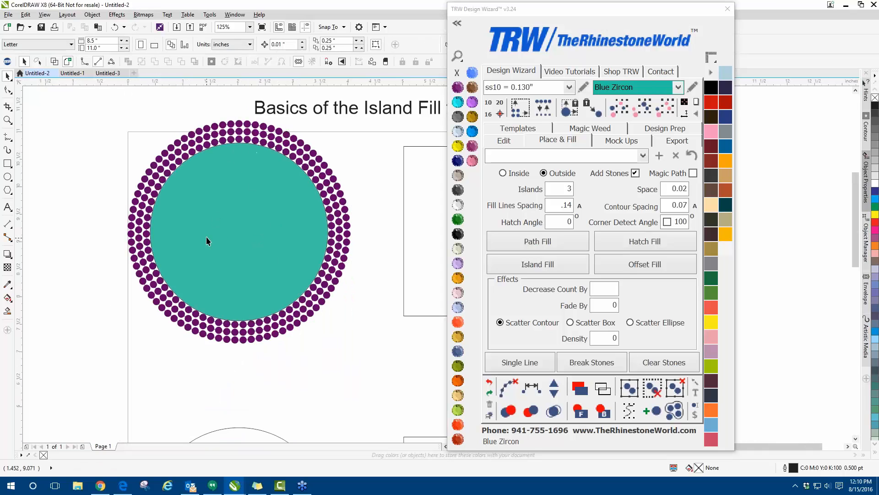
scroll(370, 191, "up", 2)
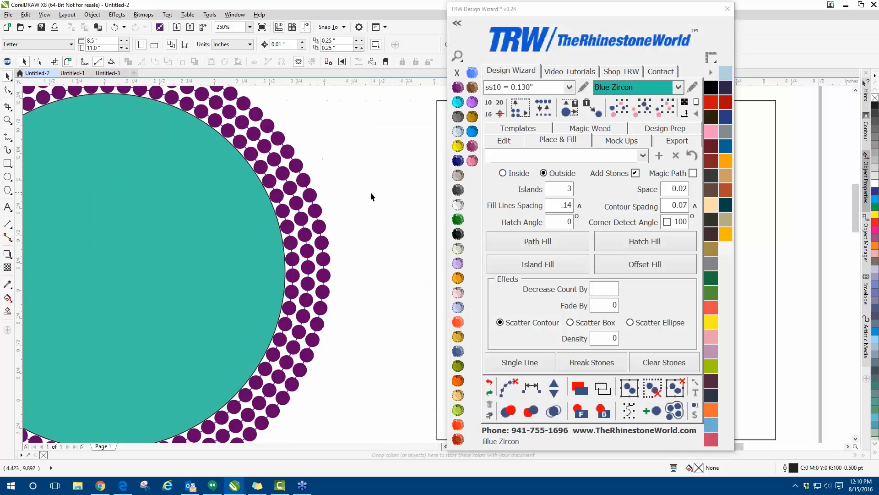
scroll(366, 196, "up", 2)
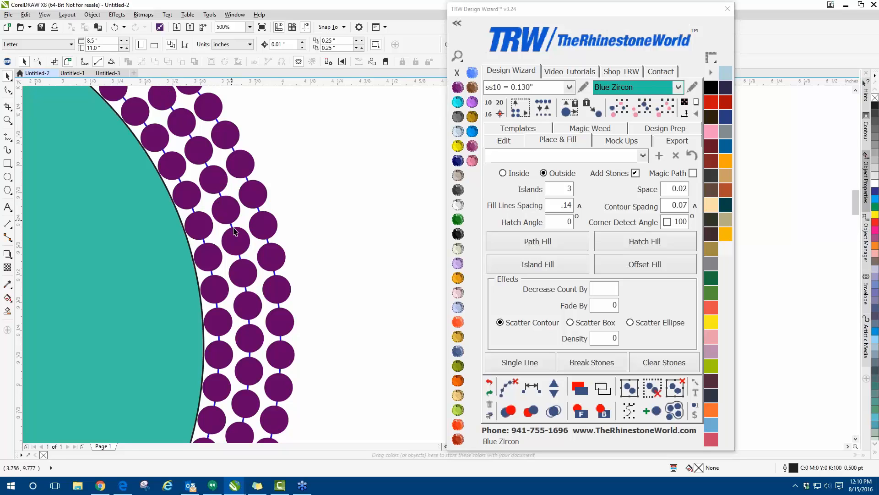
left_click(53, 63)
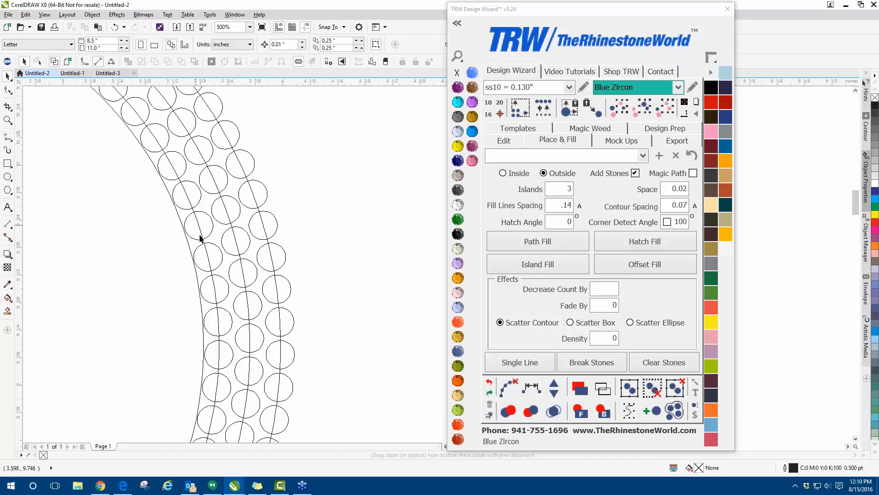
left_click(68, 61)
Recolour the outermost row of stones around the upper circle to Citrine.
left_click(259, 201)
scroll(259, 202, "down", 2)
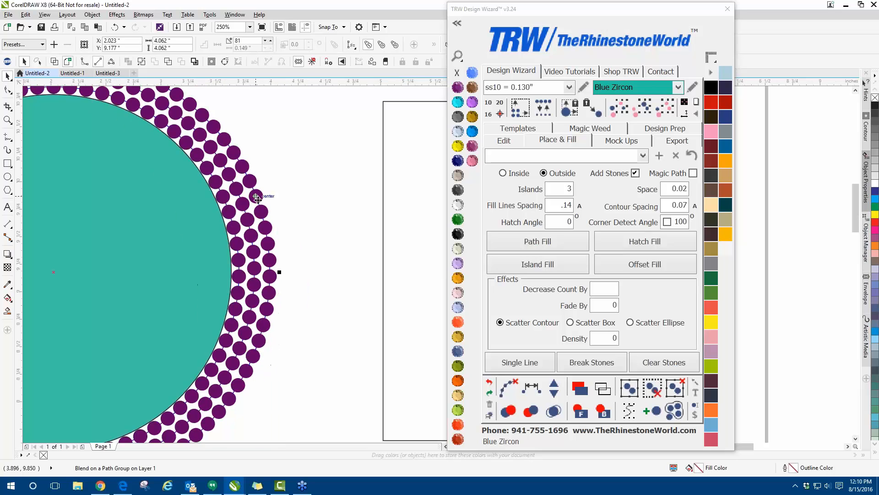
left_click(458, 145)
left_click(334, 158)
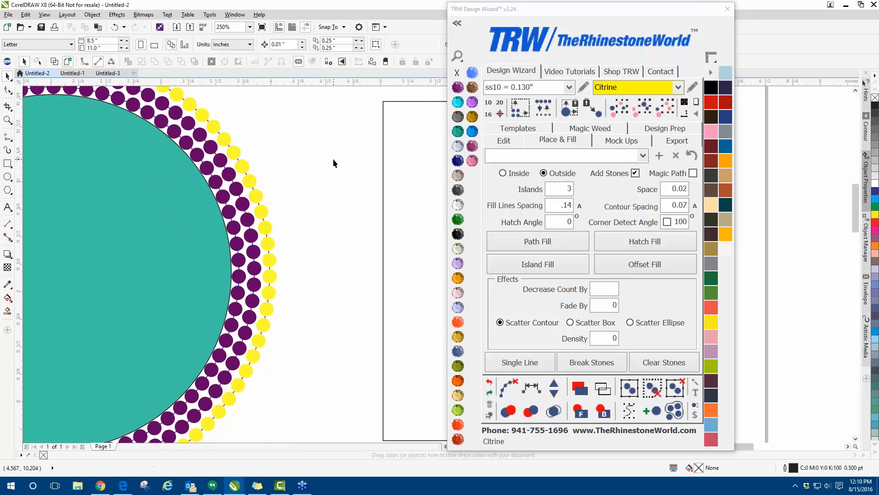
scroll(334, 158, "down", 1)
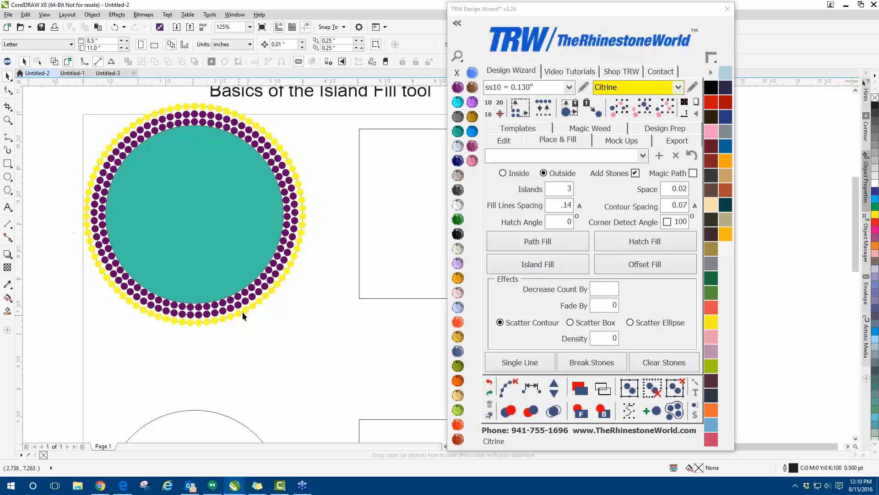
Recolour the middle row of stones around the upper circle to TRW Blue.
scroll(243, 312, "up", 1)
left_click(268, 291)
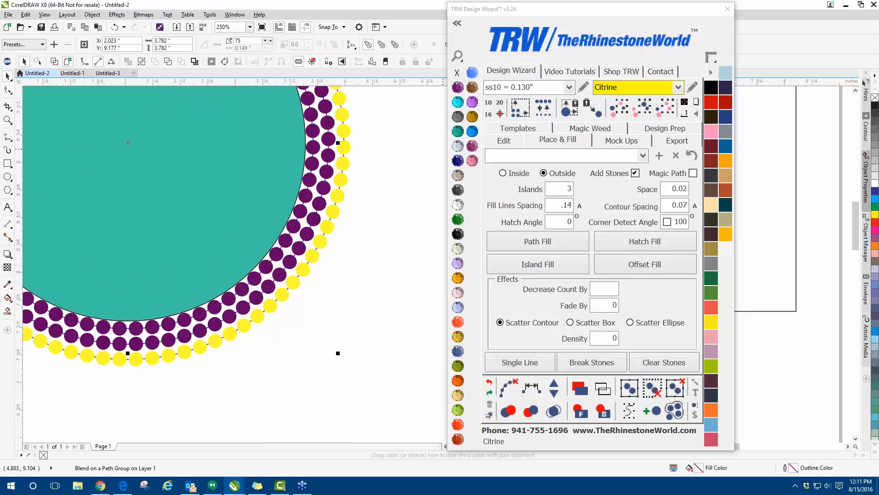
left_click(472, 131)
left_click(402, 175)
scroll(347, 191, "down", 1)
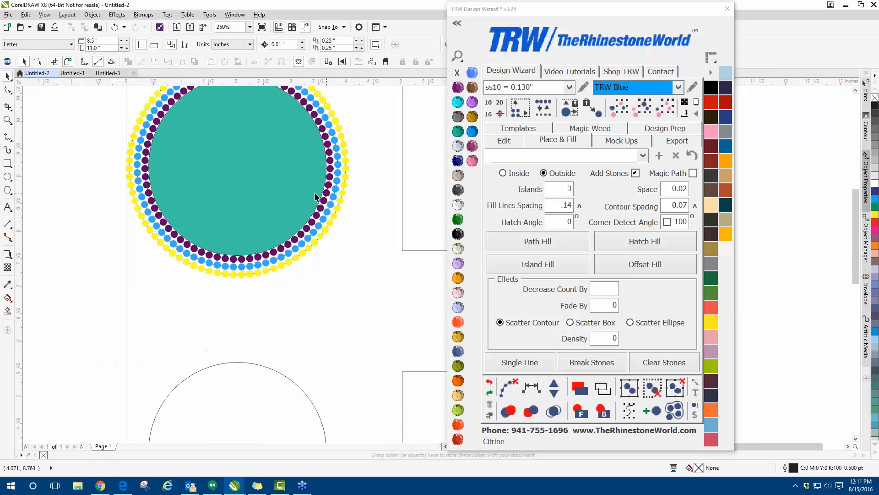
Select the upper square, set Islands to 4 and change the fill placement to Inside.
scroll(276, 205, "down", 1)
scroll(312, 137, "up", 1)
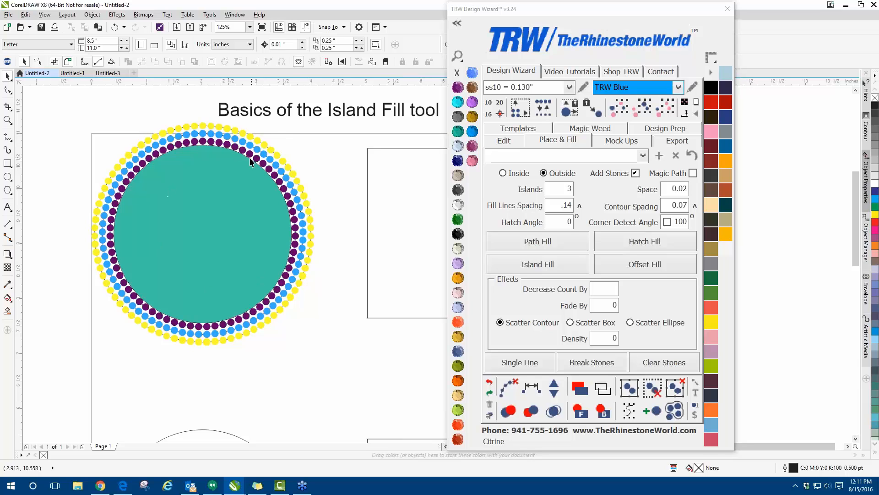
scroll(97, 211, "down", 2)
scroll(297, 190, "up", 2)
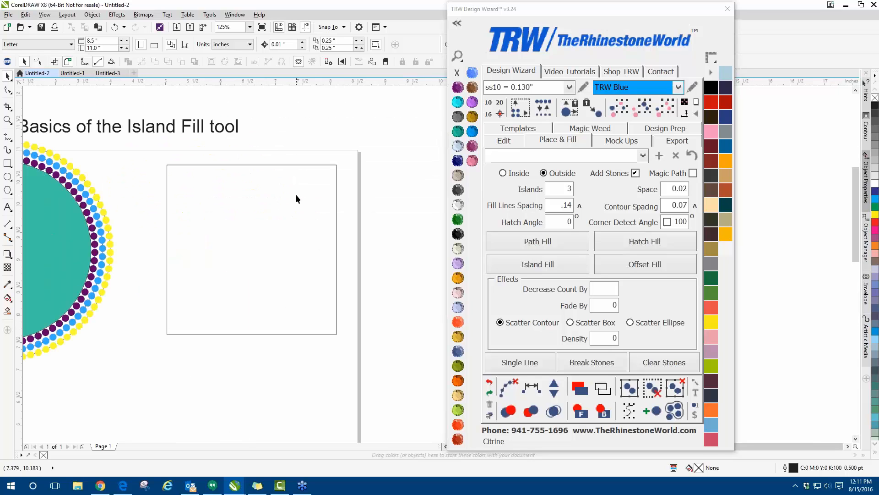
left_click(233, 204)
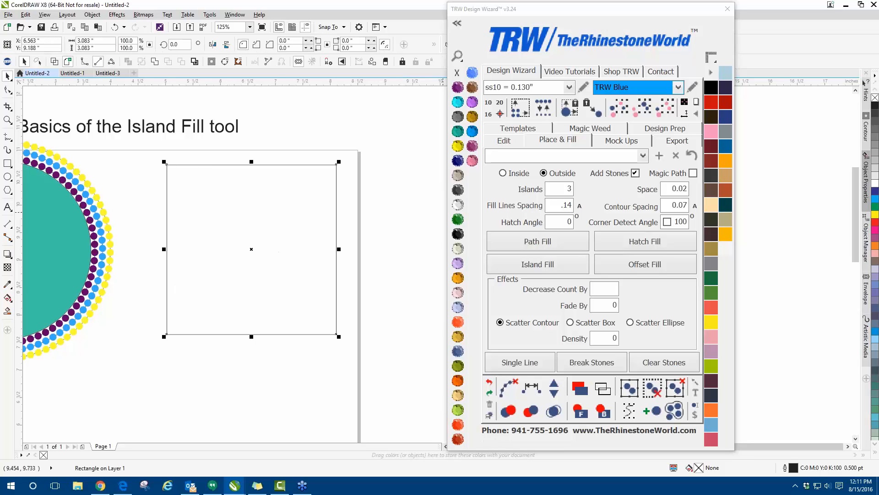
double_click(557, 189)
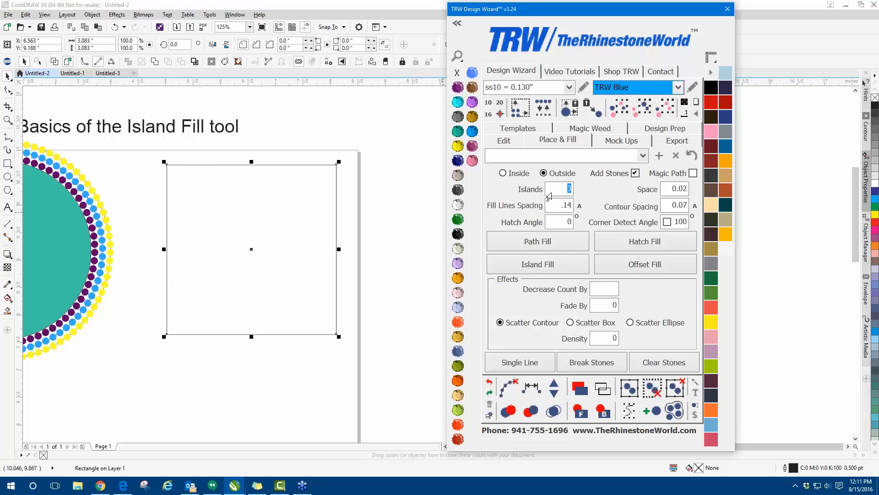
type("4")
left_click(517, 178)
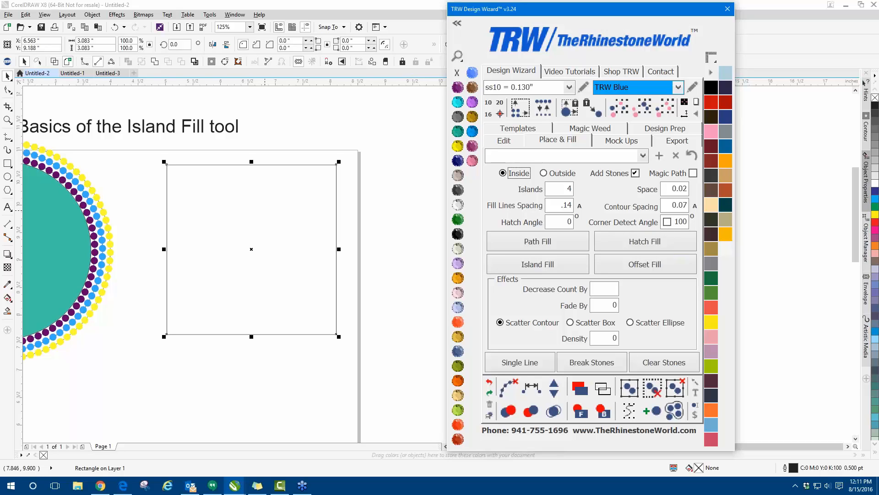
Turn on Corner Detect Angle at 100, apply an Island Fill to the upper square and deselect it.
scroll(198, 219, "down", 1)
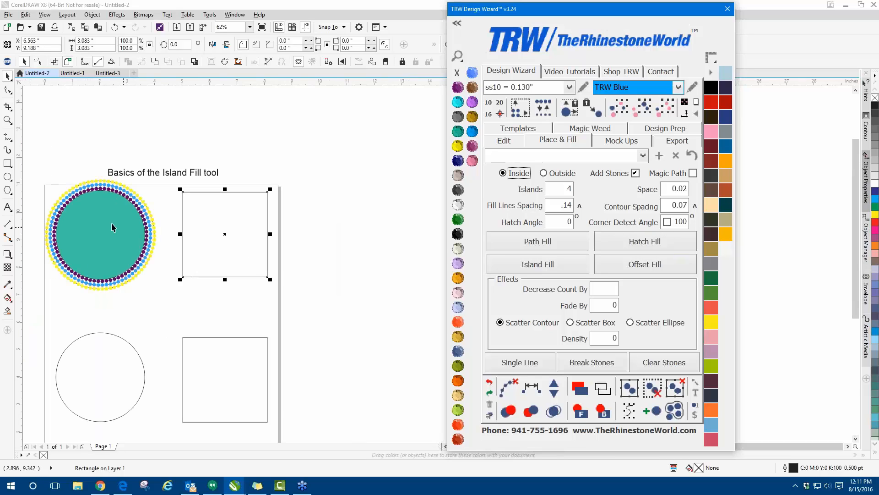
scroll(192, 243, "up", 1)
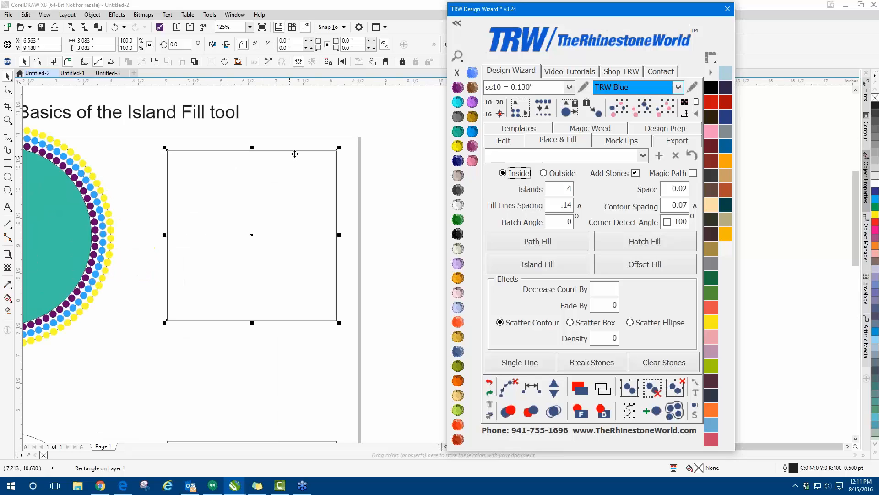
left_click(665, 223)
left_click(554, 270)
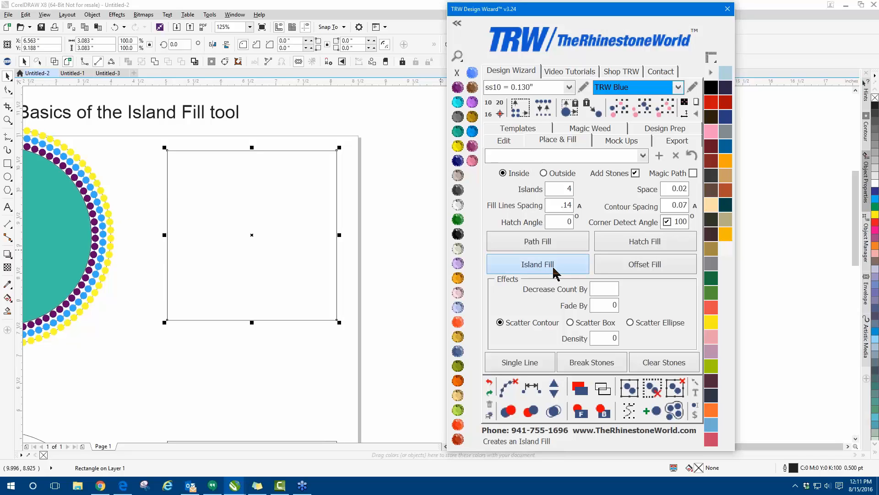
left_click(399, 256)
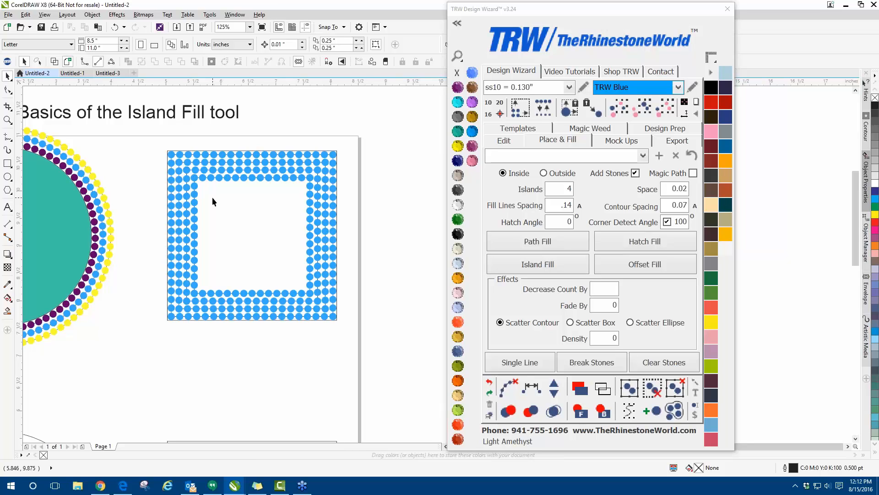
Recolour the right side of the upper square's innermost stone row to Emerald.
scroll(312, 181, "up", 2)
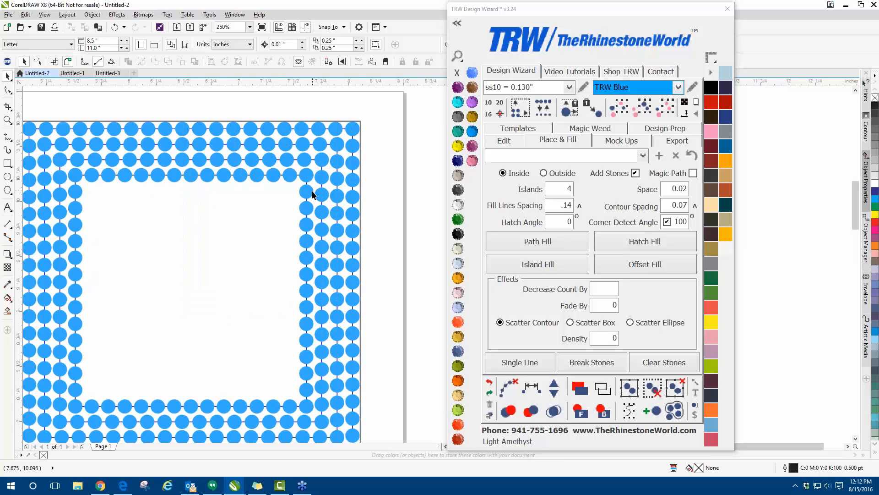
left_click(313, 194)
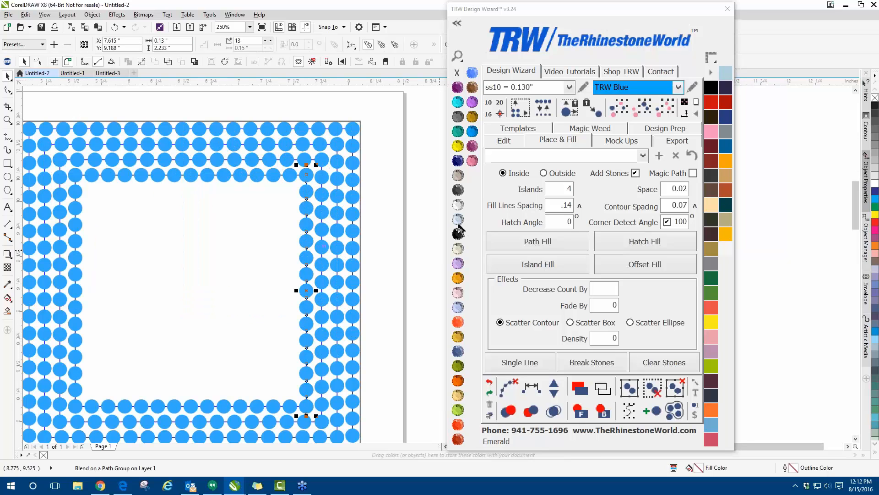
left_click(458, 219)
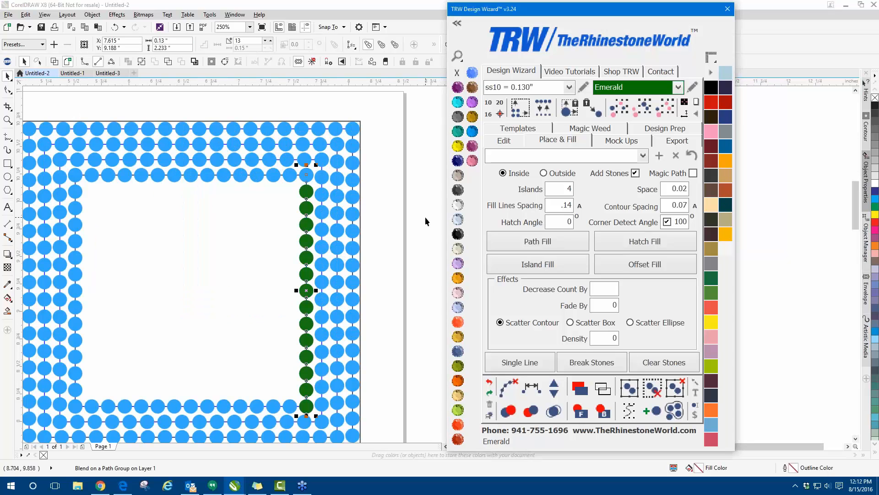
Move the top segment of the square's innermost row upward and its left segment inward as separate lines of stones.
left_click(243, 175)
left_click_drag(242, 151, 241, 151)
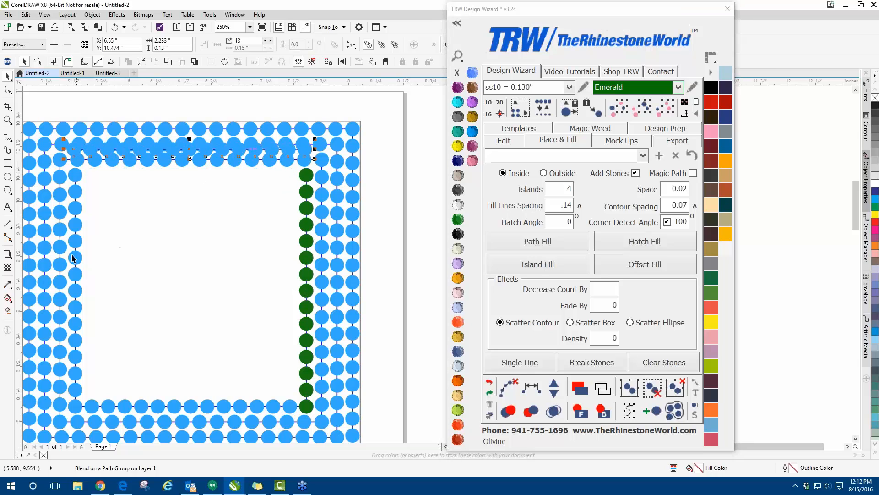
left_click_drag(75, 259, 92, 259)
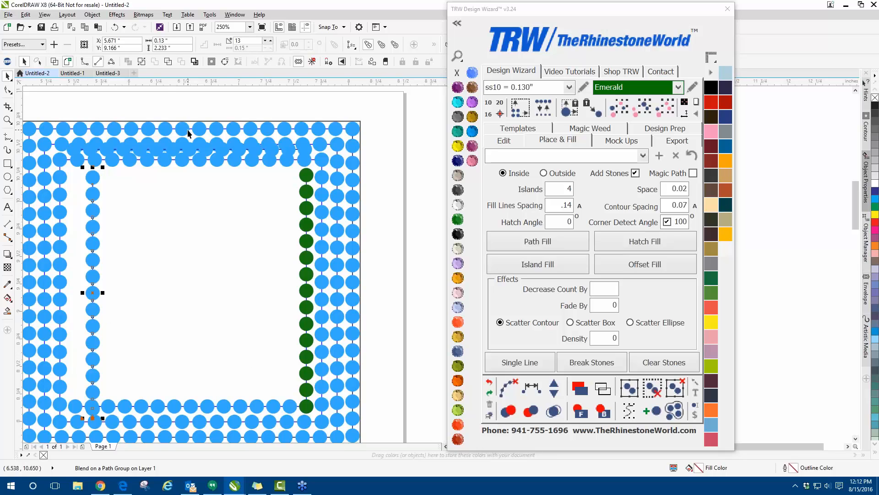
Undo the two segment moves and the Emerald recolouring of the square's innermost row.
key("ctrl+z")
key("ctrl+z")
key("ctrl+z")
key("ctrl+z")
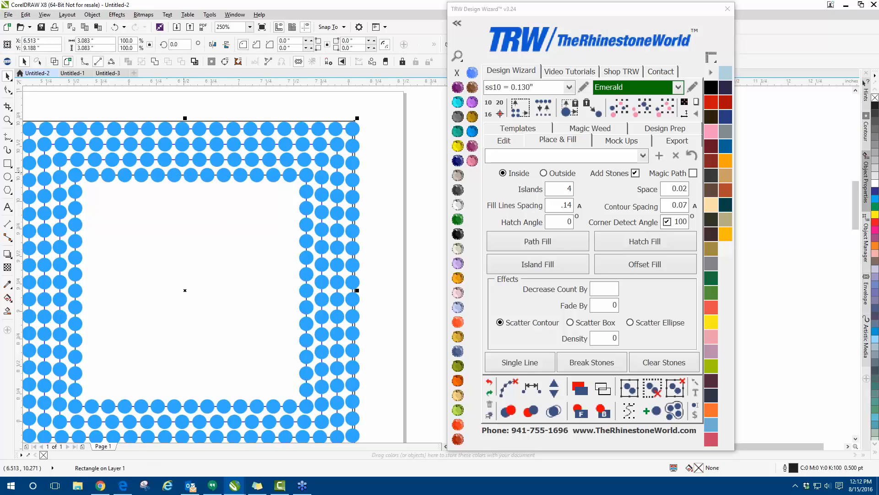
Try moving the top segment of the innermost row upward to inspect the corner, and undo the move.
left_click(389, 201)
left_click_drag(290, 180, 296, 188)
scroll(293, 177, "up", 2)
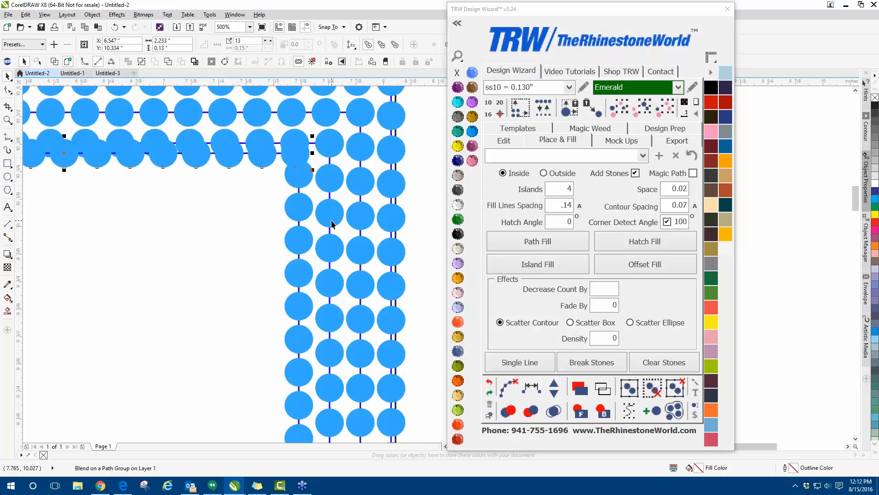
key("ctrl+z")
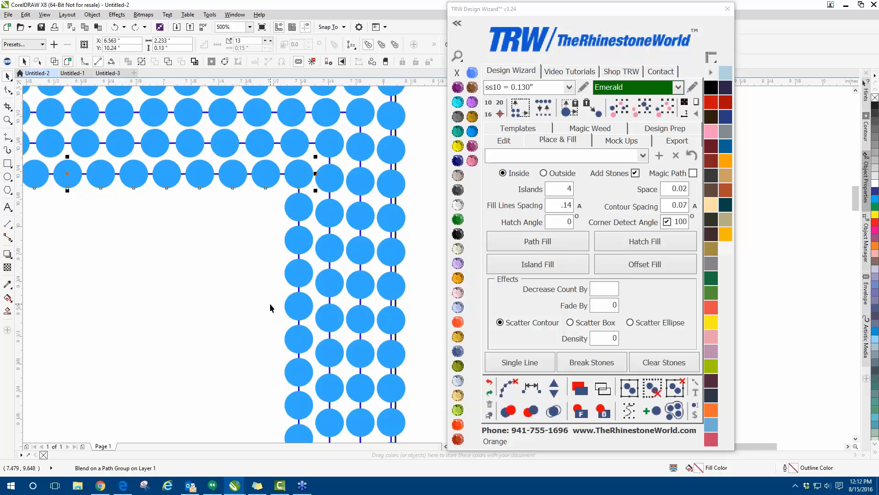
Undo the blue island fill inside the upper square and keep the empty square selected.
scroll(279, 271, "down", 1)
scroll(299, 245, "down", 1)
scroll(267, 274, "down", 1)
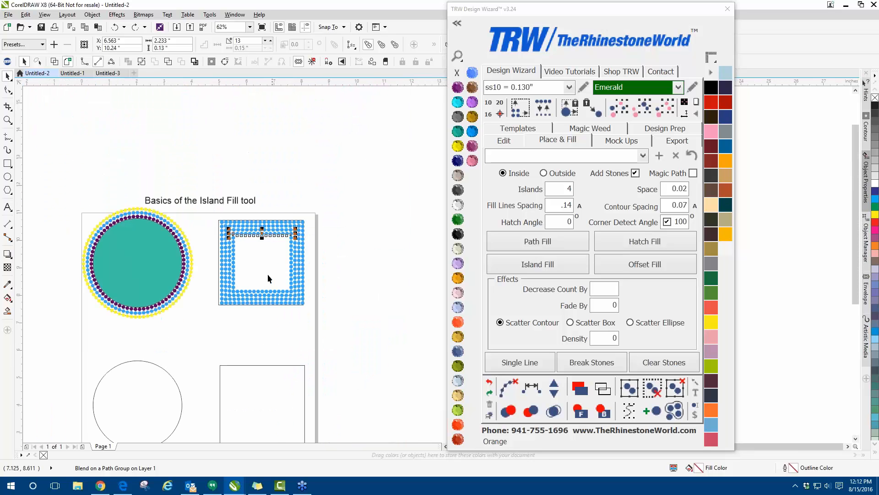
scroll(267, 273, "up", 1)
left_click(267, 273)
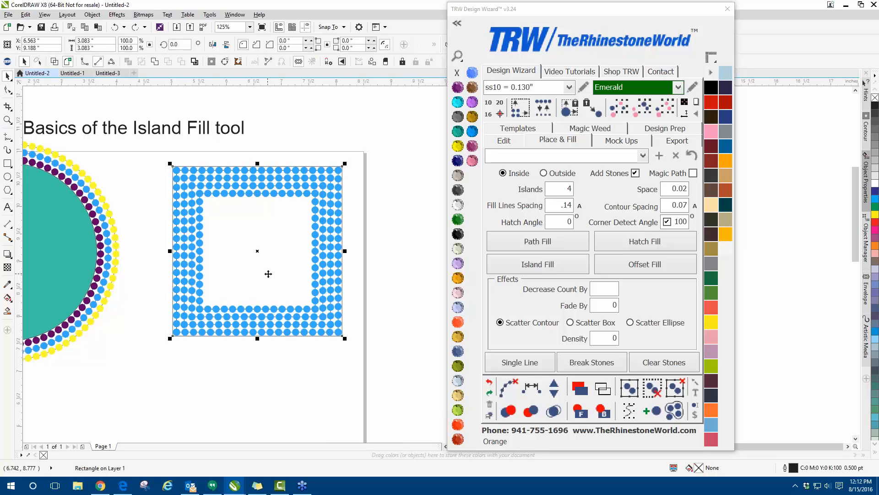
left_click(508, 388)
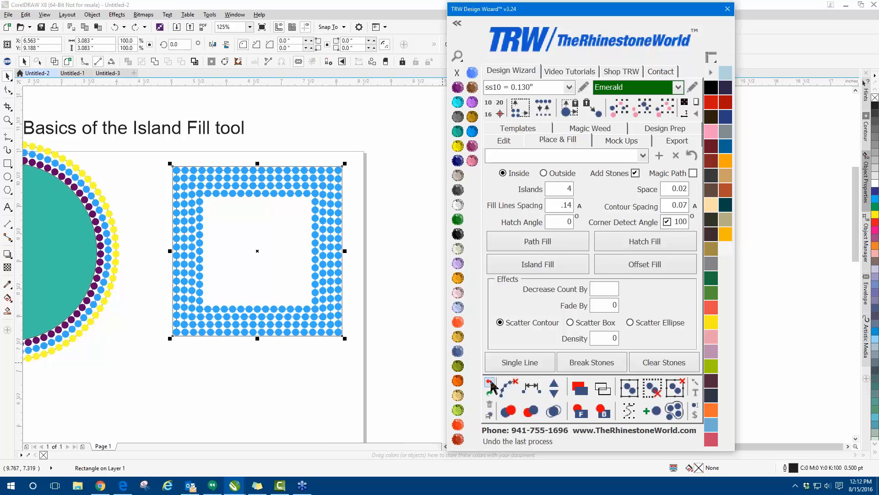
left_click(243, 251)
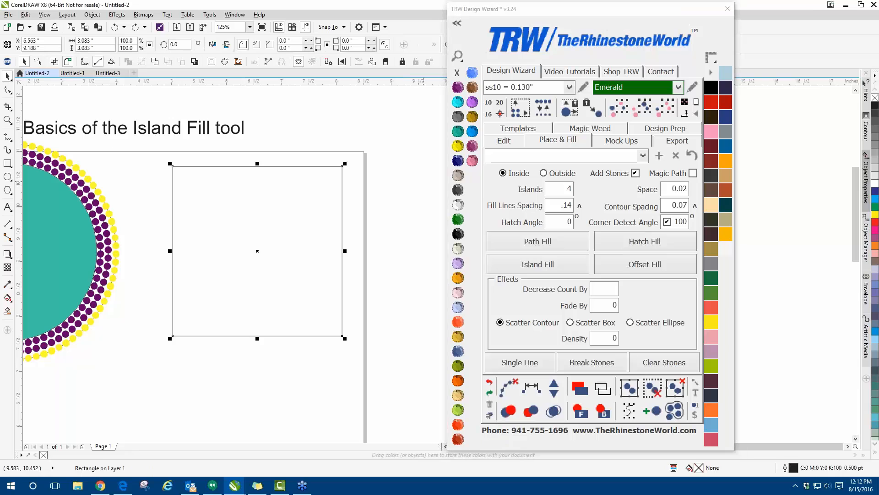
Turn off Corner Detect Angle and island-fill the inside of the upper square with 4 rows of ss10 Emerald stones.
left_click(668, 222)
left_click(551, 267)
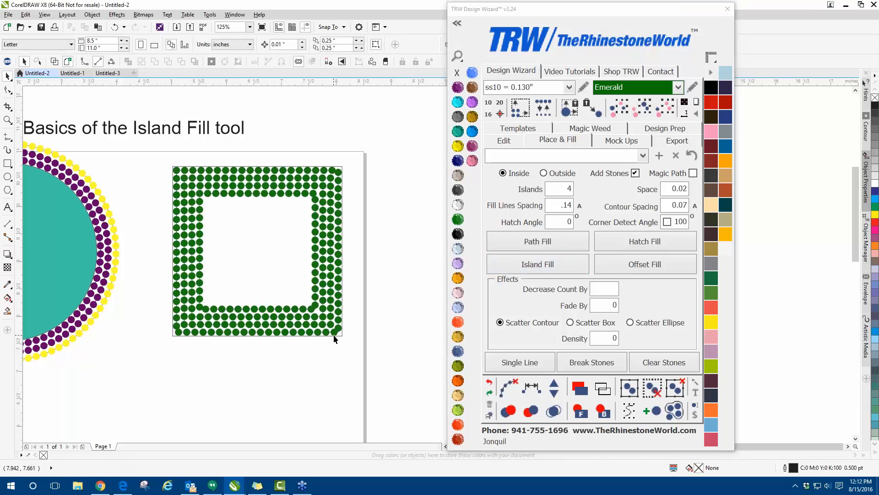
scroll(306, 162, "up", 2)
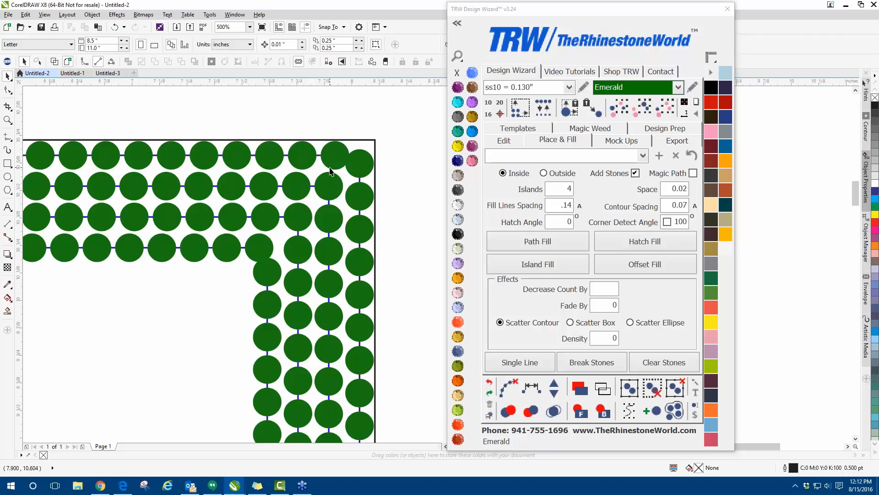
scroll(323, 268, "down", 2)
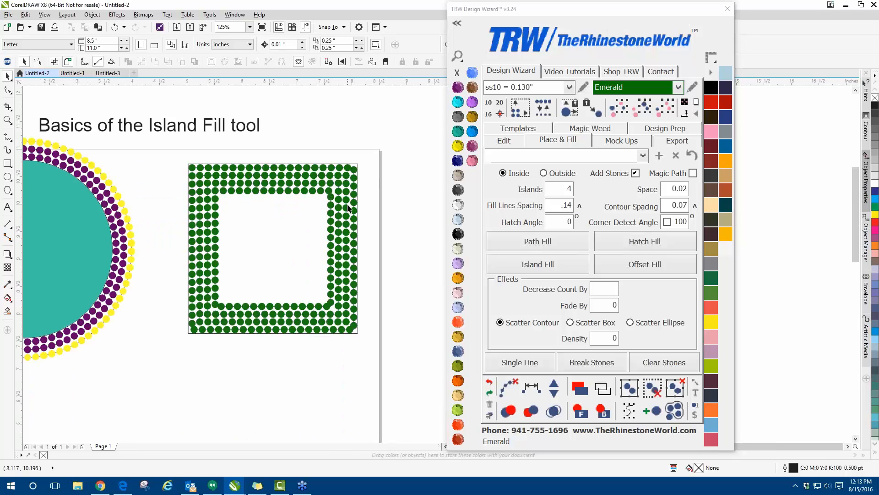
Try moving the square's innermost stone row out as one closed piece, and undo the move.
scroll(341, 274, "up", 1)
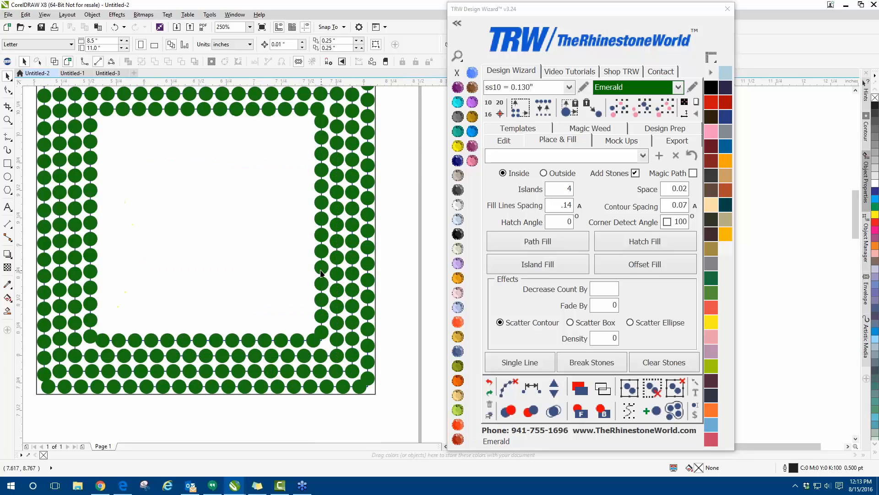
left_click(296, 270)
scroll(297, 269, "down", 1)
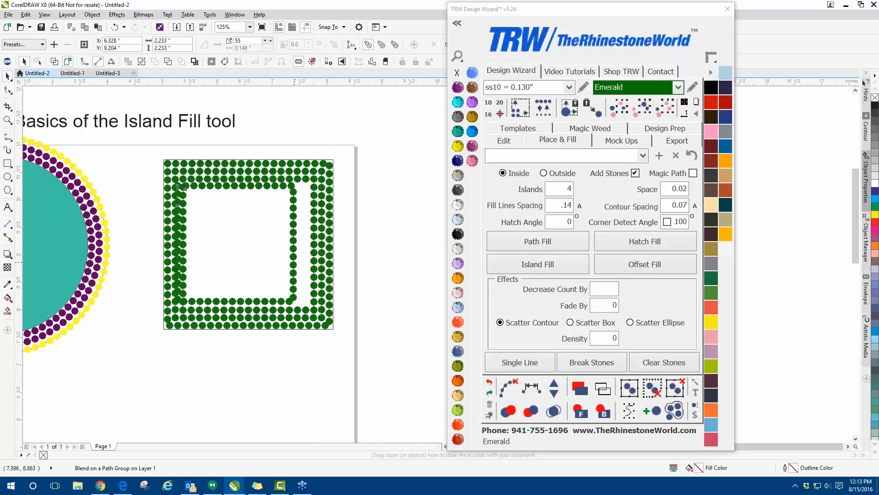
left_click_drag(297, 264, 437, 184)
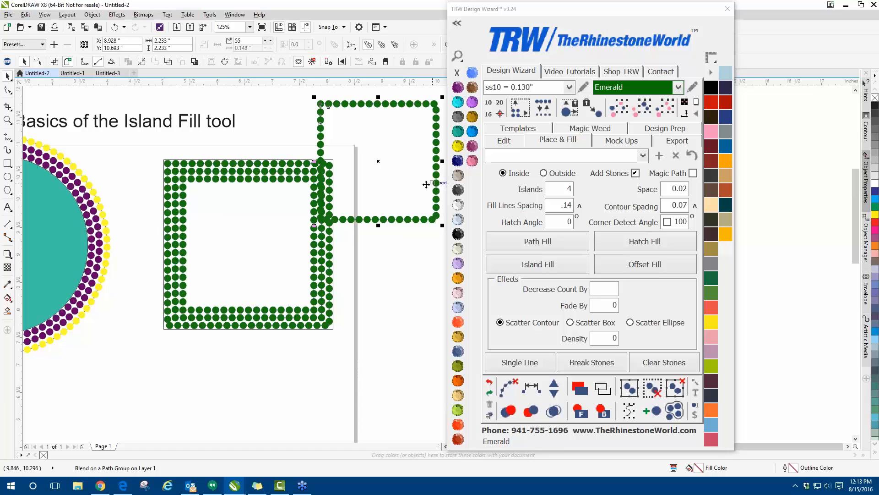
key("ctrl+z")
left_click(235, 280)
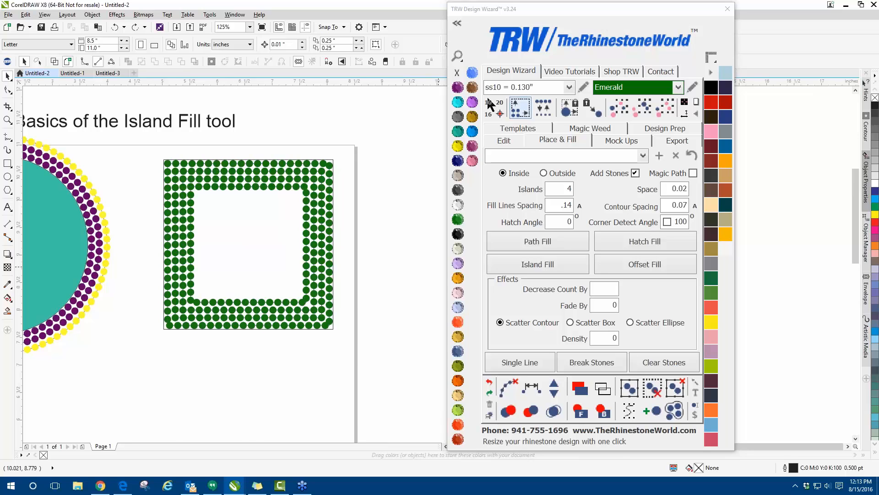
Bring the Design Wizard window closer to the square and reduce its outermost stone row to 66 stones.
scroll(315, 171, "up", 2)
left_click(326, 164)
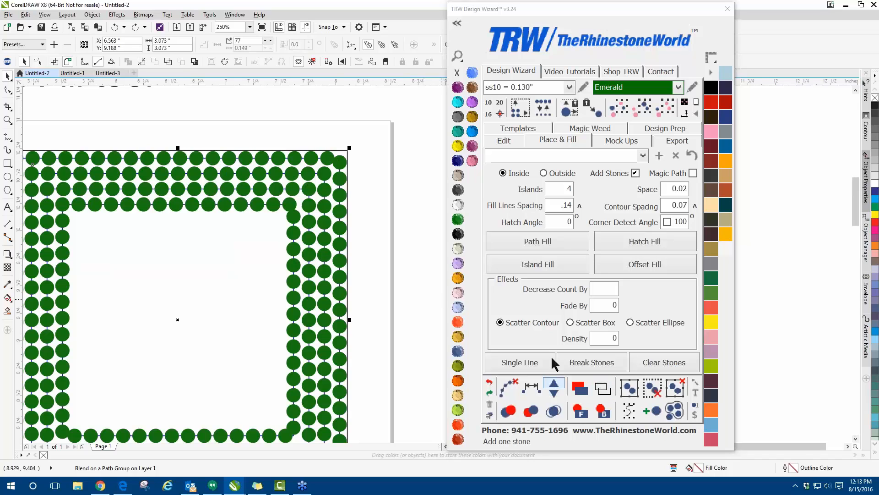
left_click_drag(602, 13, 511, 12)
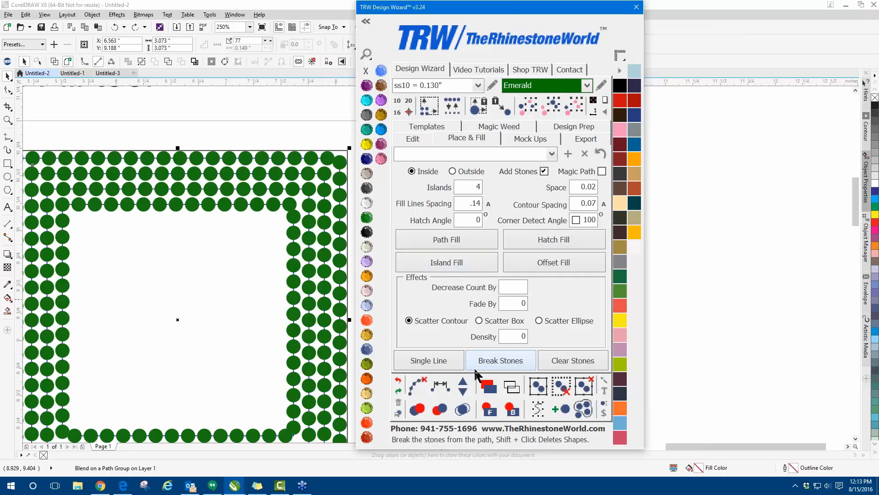
left_click(465, 394)
left_click(464, 394)
left_click(464, 394)
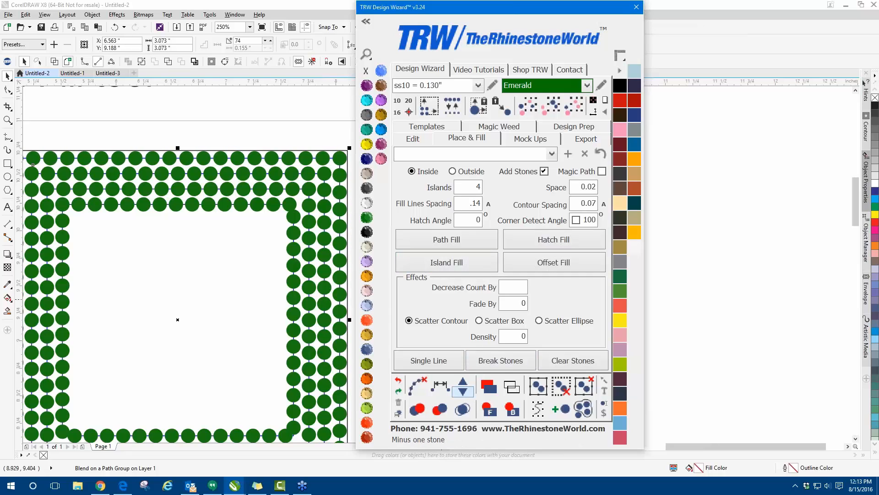
scroll(175, 101, "down", 2)
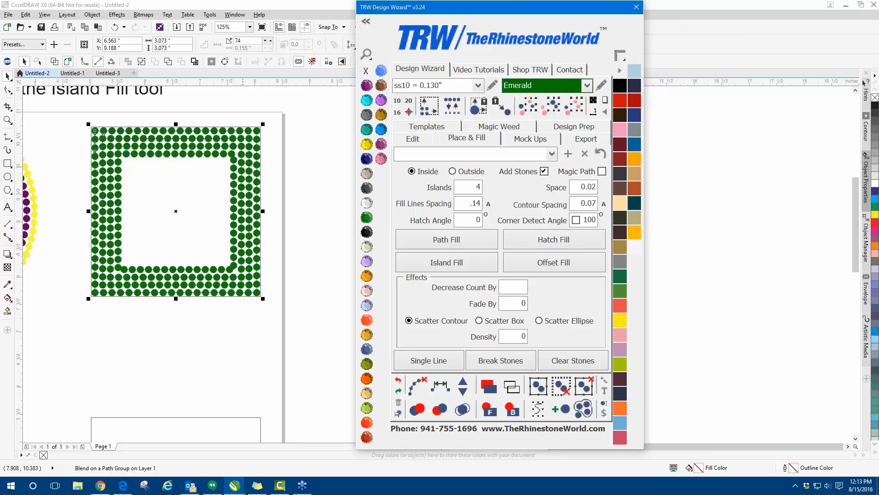
scroll(88, 219, "up", 2)
scroll(106, 263, "down", 2)
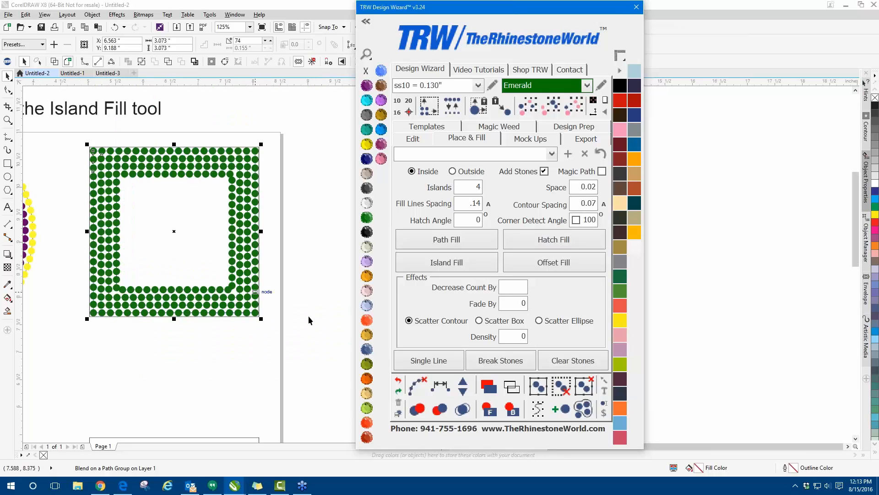
left_click(462, 394)
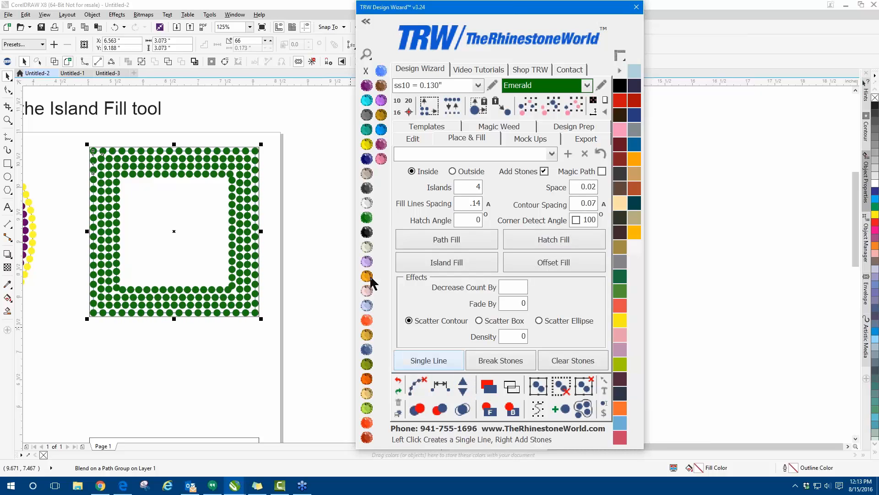
left_click(299, 274)
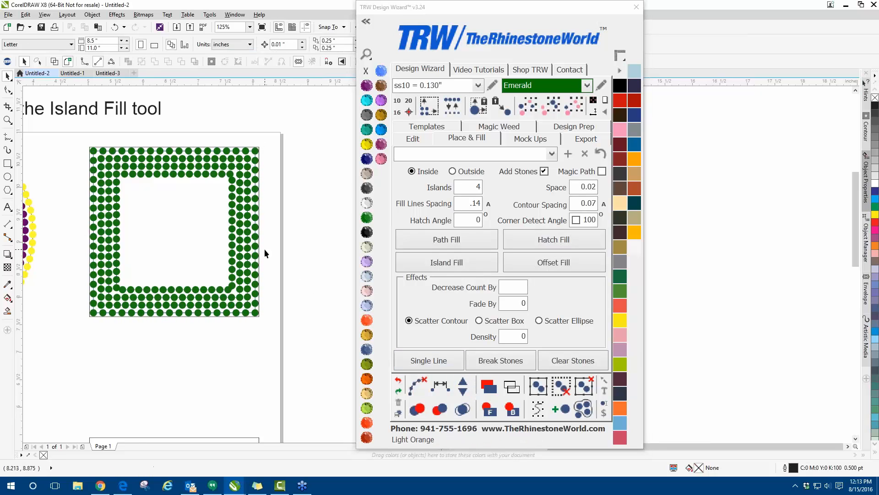
Reduce the second stone row from the outside of the square to 62 stones.
left_click(248, 236)
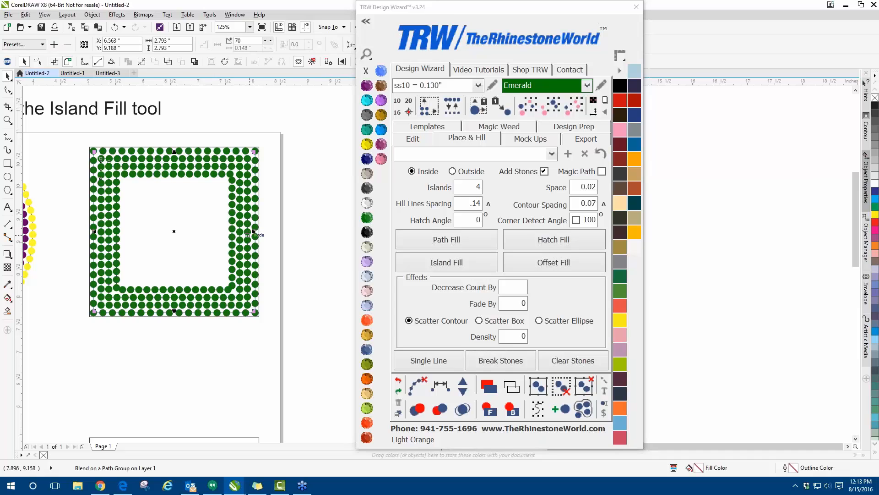
left_click(463, 392)
left_click(465, 391)
left_click(466, 391)
left_click(466, 391)
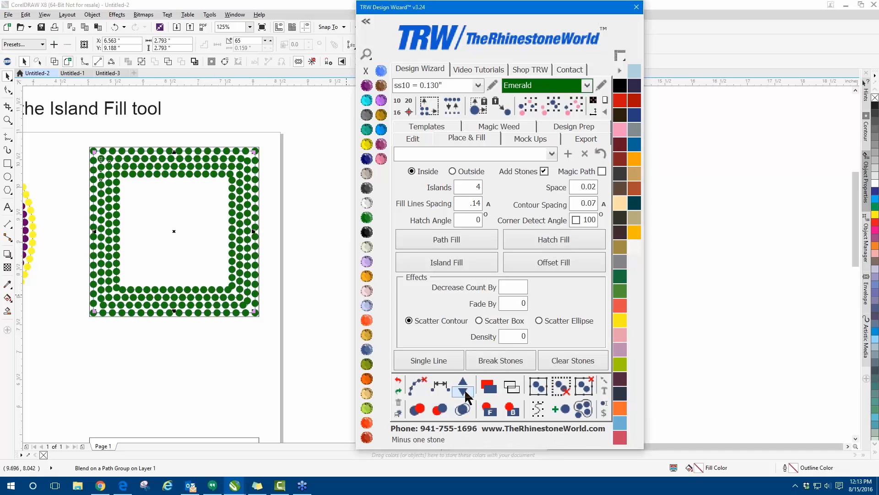
left_click(466, 392)
left_click(465, 392)
left_click(465, 392)
left_click(465, 392)
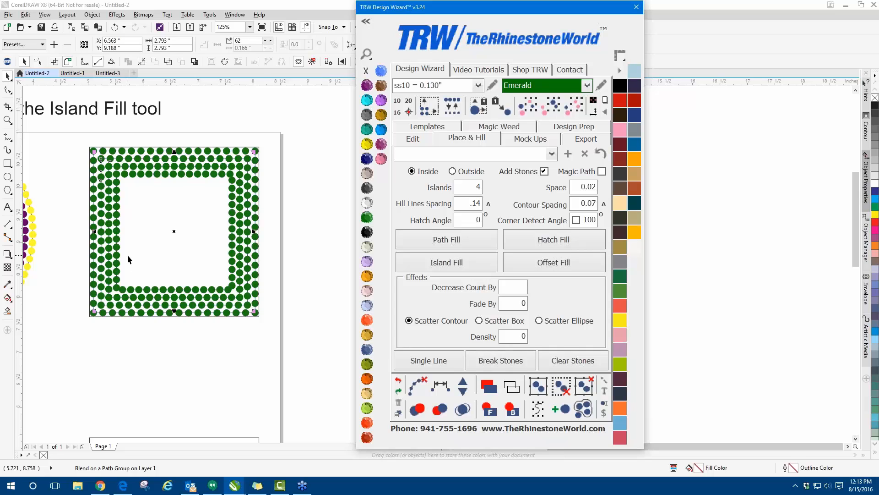
Reduce the third stone row from the outside of the square to 44 stones.
left_click(109, 184)
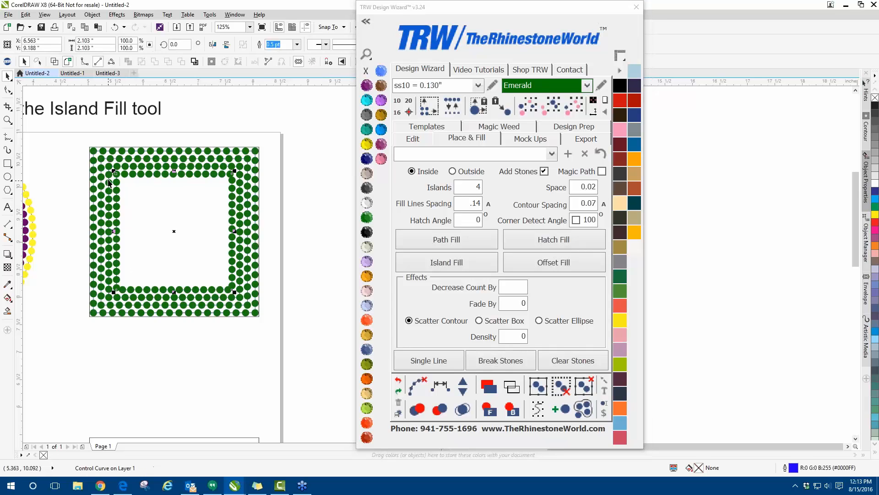
left_click(74, 186)
scroll(110, 173, "up", 1)
left_click(108, 162)
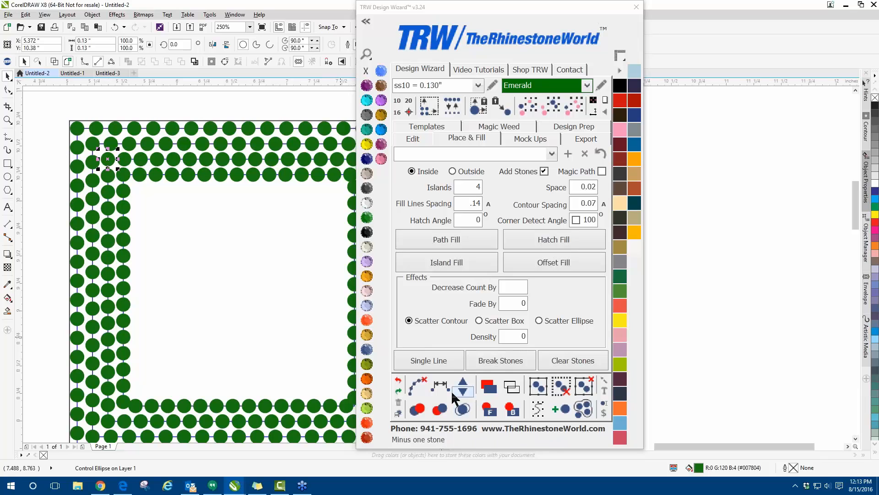
left_click(109, 210)
scroll(346, 298, "down", 1)
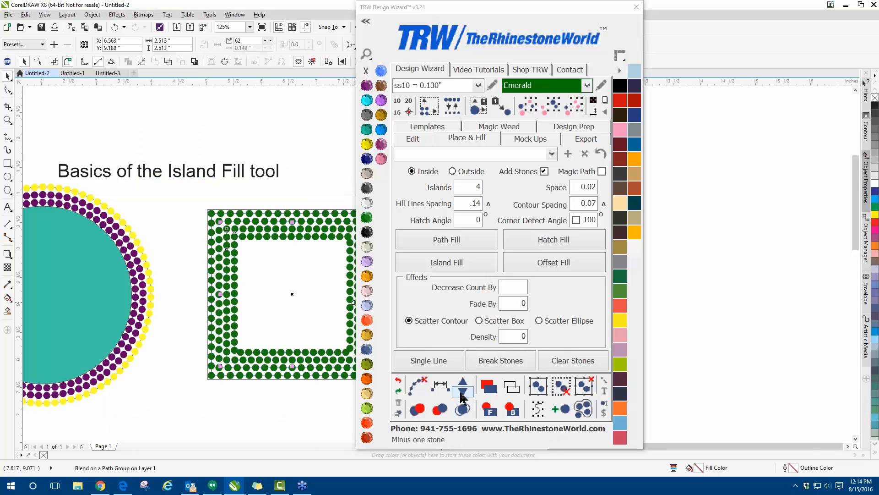
left_click(464, 393)
left_click(464, 392)
left_click(464, 392)
left_click(464, 392)
left_click(464, 392)
left_click(464, 393)
left_click(464, 392)
left_click(463, 391)
left_click(463, 390)
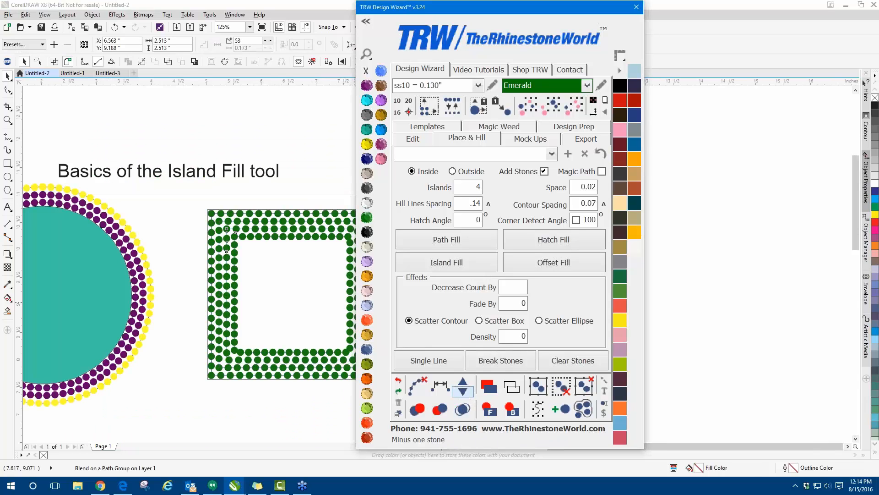
left_click(463, 390)
left_click(463, 390)
left_click(463, 391)
left_click(463, 391)
left_click(463, 391)
left_click(463, 390)
left_click(463, 391)
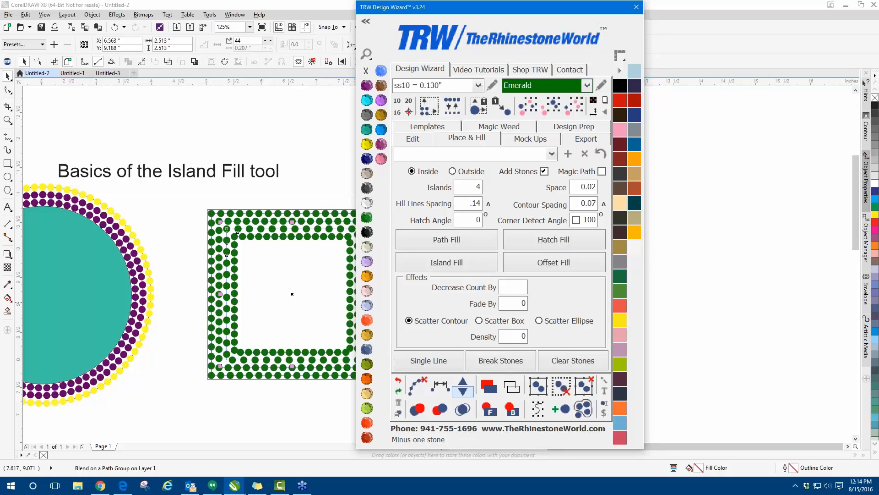
Reduce the square's innermost stone row to 35 stones.
scroll(189, 305, "down", 1)
scroll(271, 284, "up", 1)
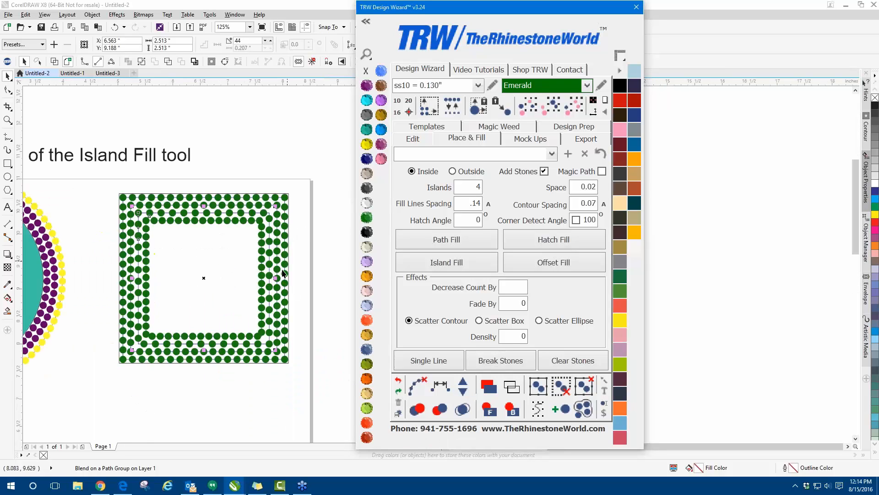
left_click(218, 383)
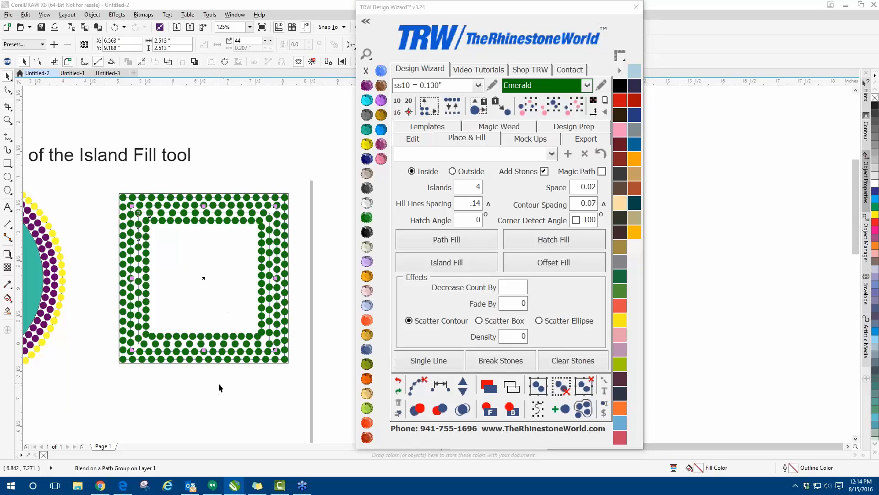
left_click(211, 337)
left_click(463, 391)
left_click(463, 391)
left_click(463, 391)
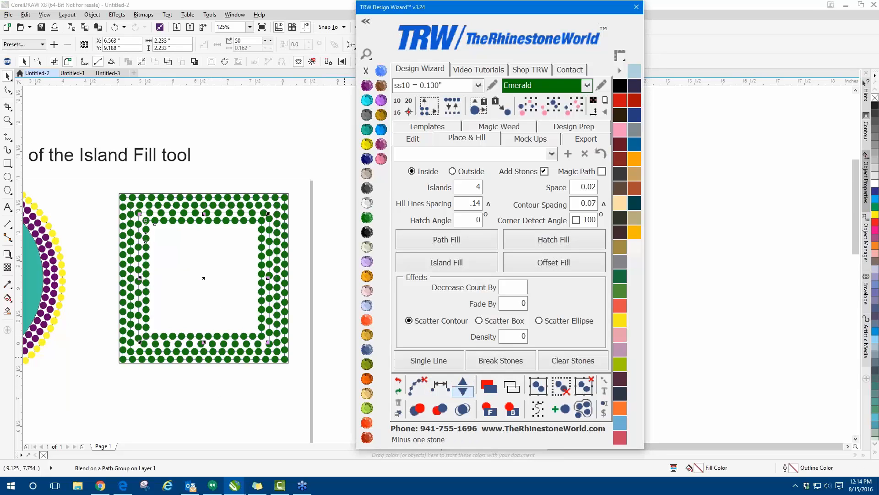
left_click(463, 392)
left_click(463, 391)
left_click(463, 391)
left_click(463, 391)
left_click(463, 391)
left_click(463, 391)
left_click(463, 391)
left_click(463, 391)
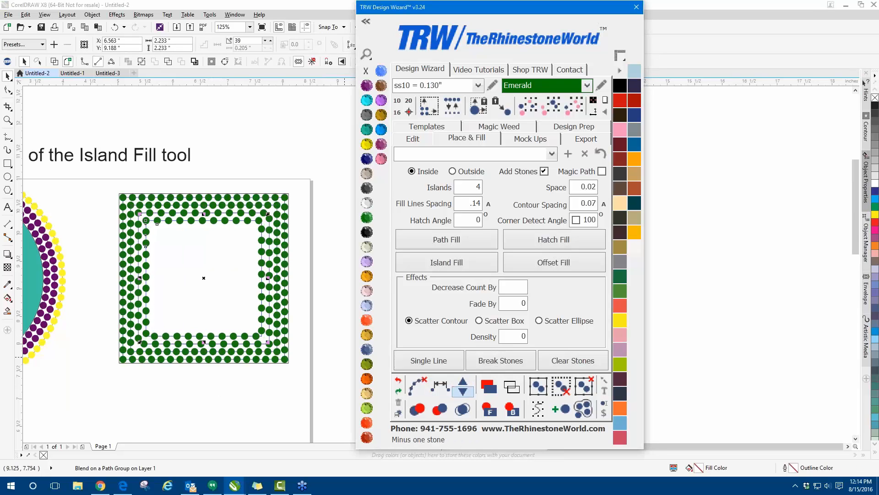
left_click(463, 391)
left_click(464, 391)
left_click(463, 392)
left_click(463, 391)
left_click(463, 391)
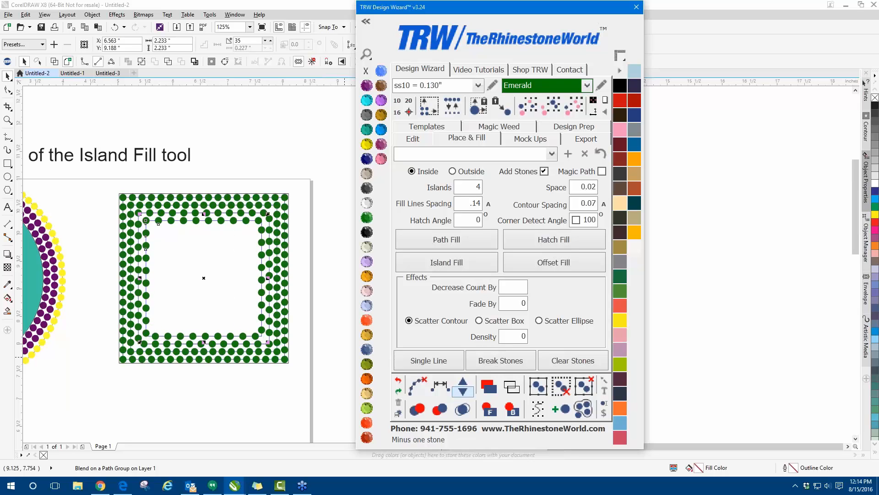
Clear the paths from all the stone rows in the upper square.
scroll(176, 386, "down", 2)
left_click(133, 278)
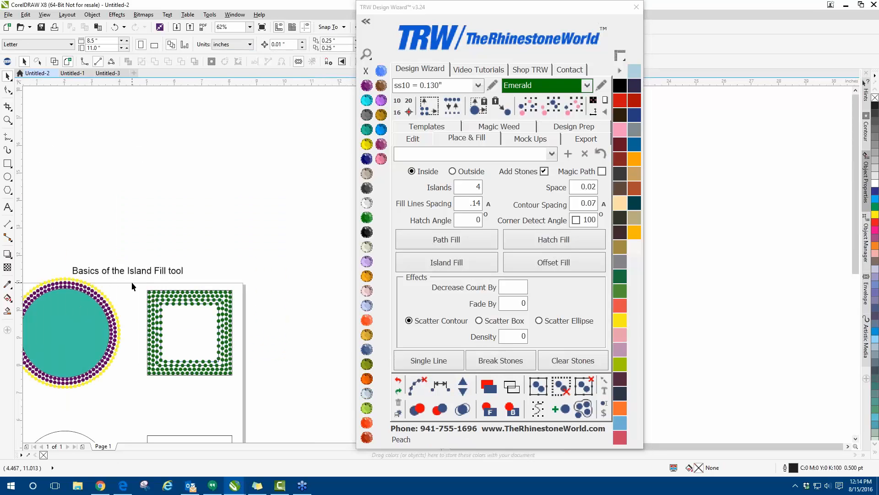
left_click_drag(132, 285, 296, 413)
left_click(419, 384)
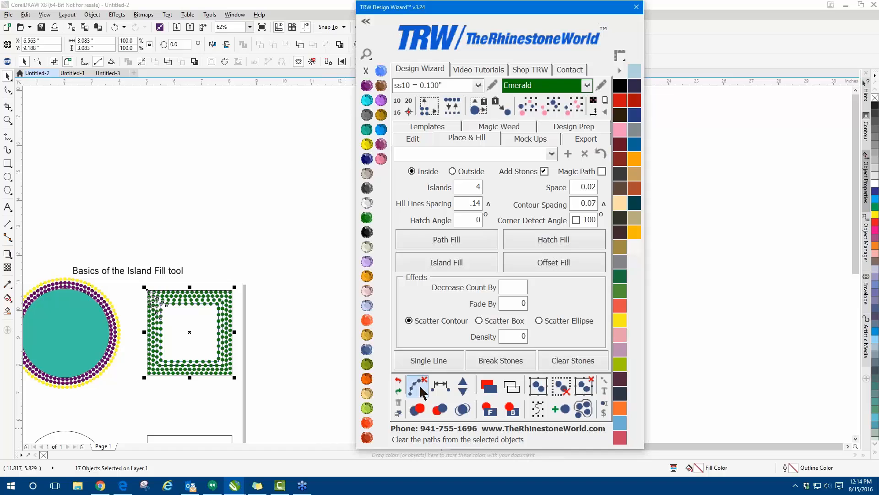
left_click(280, 350)
Delete the rectangle outline around the upper square's stones.
scroll(204, 330, "up", 1)
left_click(193, 331)
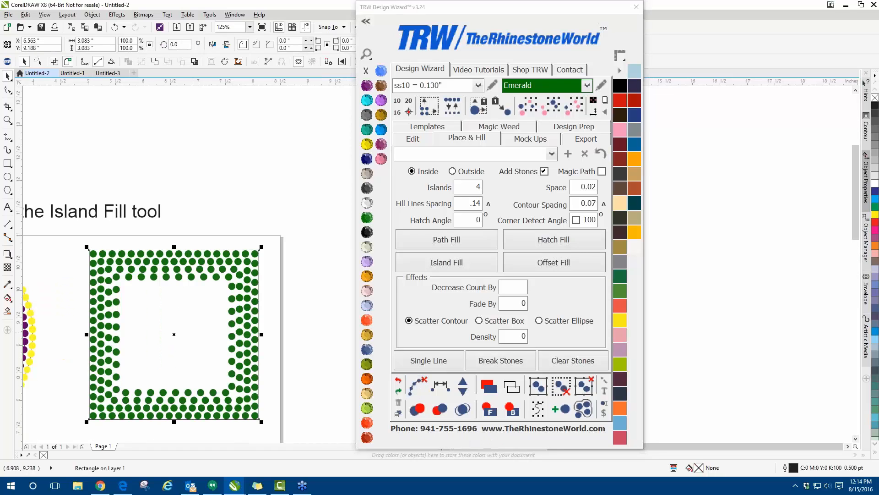
key("Escape")
scroll(191, 321, "down", 1)
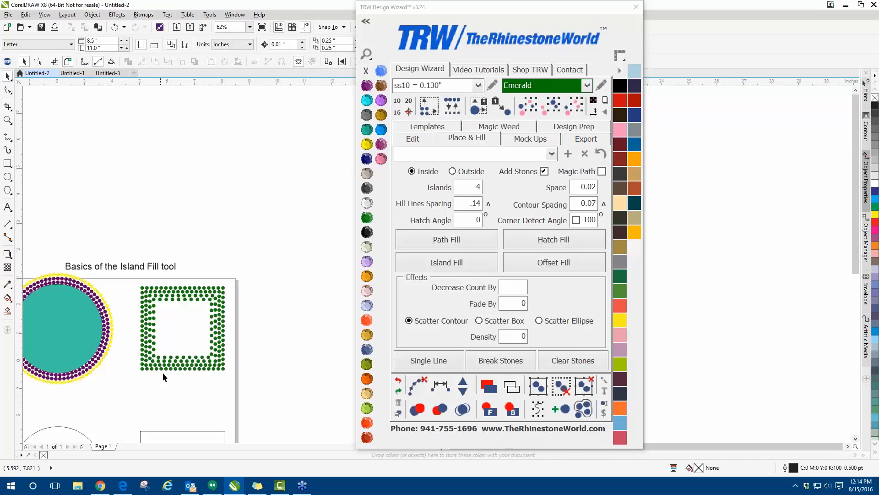
Examine the finished stone rows of the upper square up close and the remaining shapes on the page.
scroll(163, 372, "up", 1)
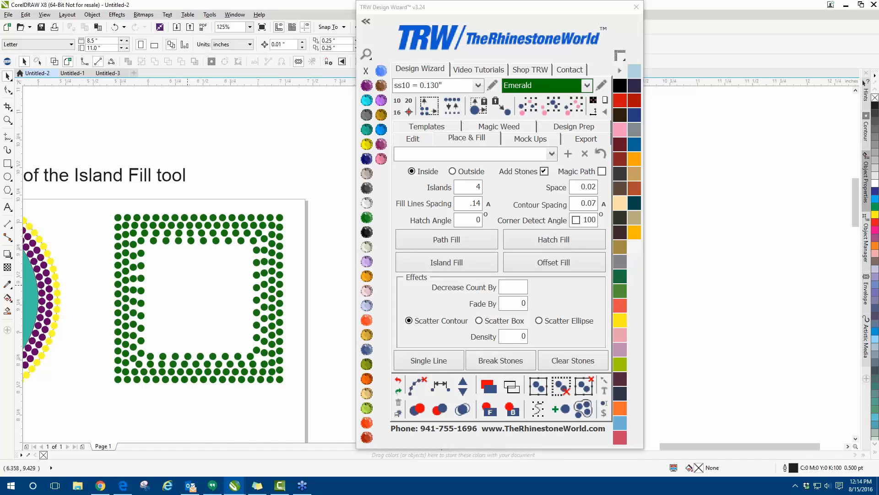
scroll(188, 284, "up", 1)
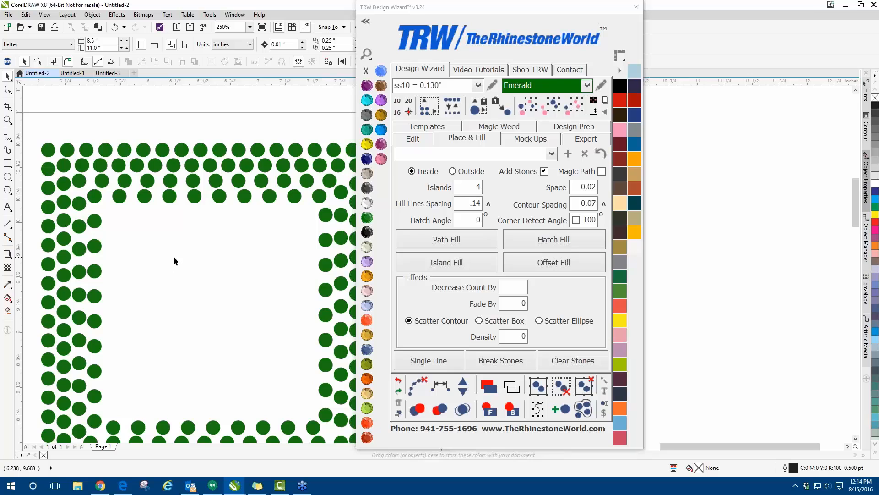
scroll(200, 290, "down", 1)
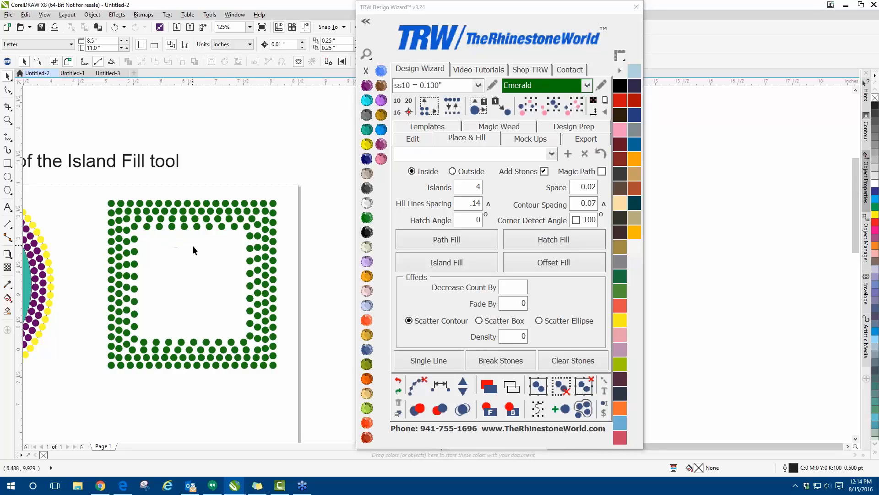
scroll(193, 245, "down", 1)
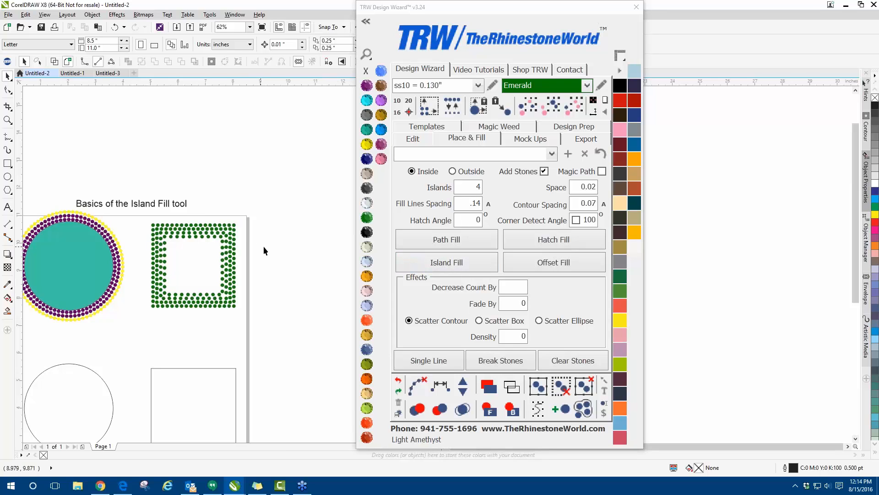
scroll(264, 251, "down", 2)
scroll(197, 261, "up", 2)
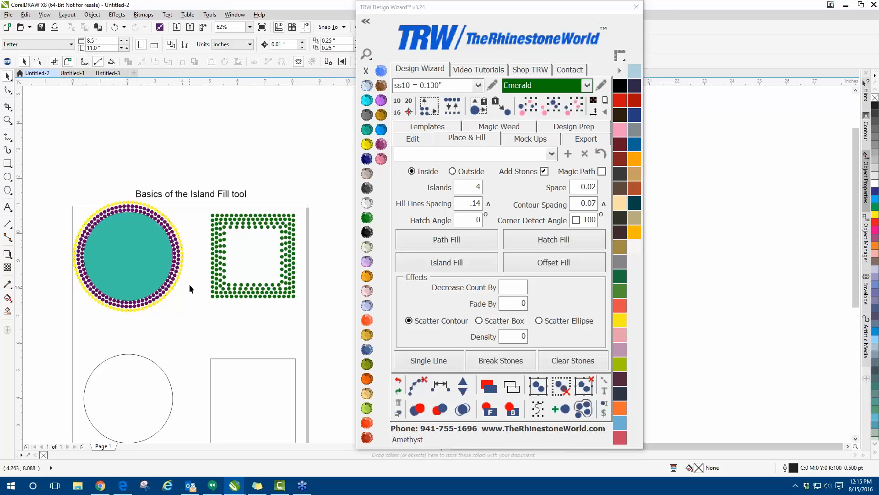
scroll(186, 307, "down", 2)
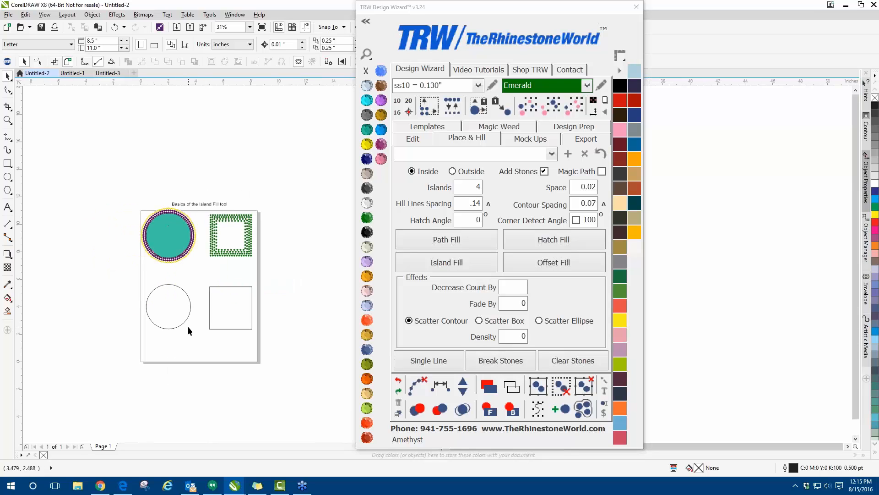
scroll(188, 326, "up", 2)
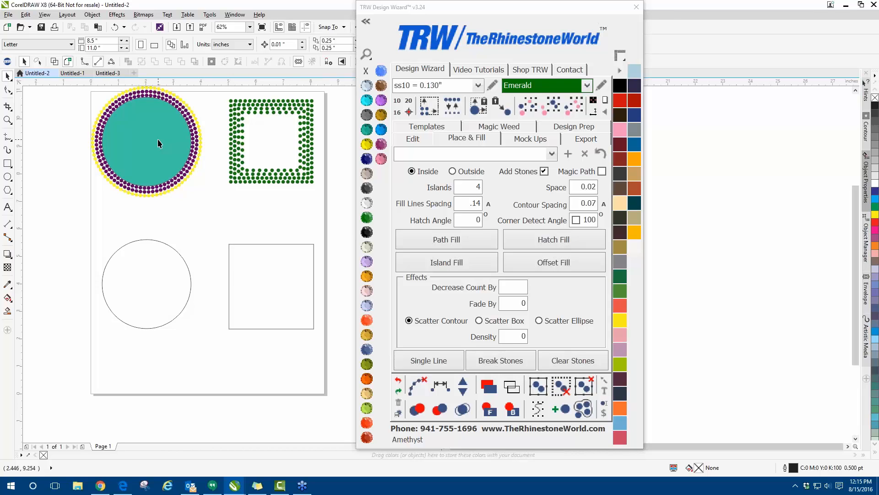
Reset the fill settings to their defaults, set the fill lines spacing to 0.14 and enable adding stones.
left_click(131, 255)
scroll(134, 294, "up", 2)
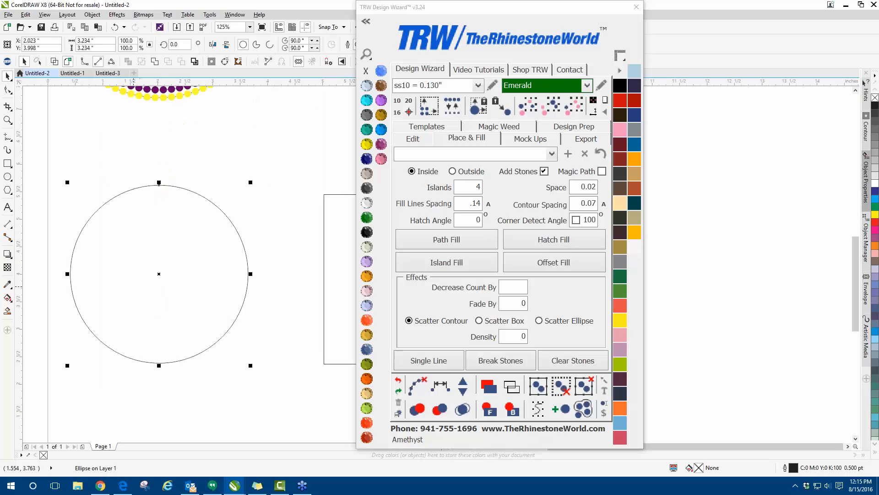
double_click(467, 189)
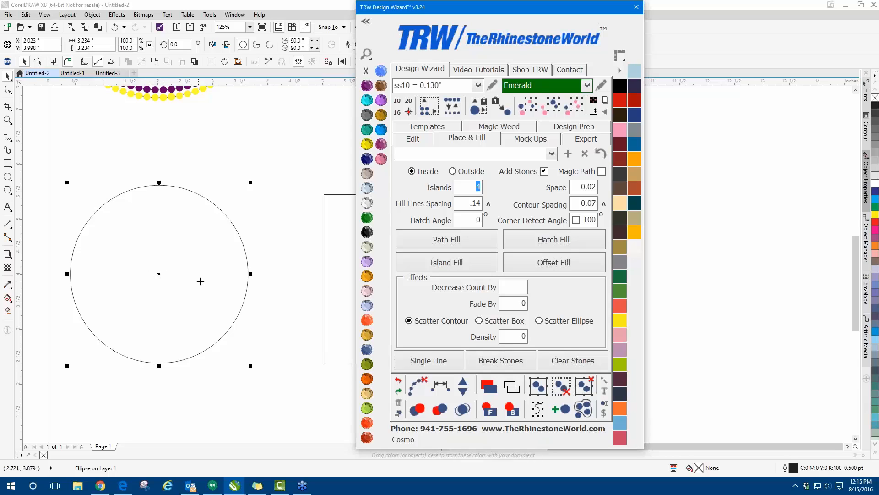
left_click(267, 197)
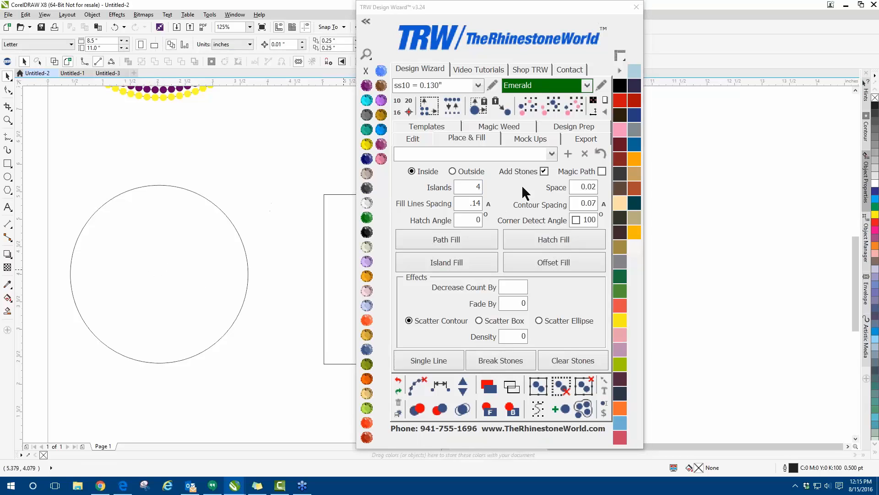
left_click(602, 153)
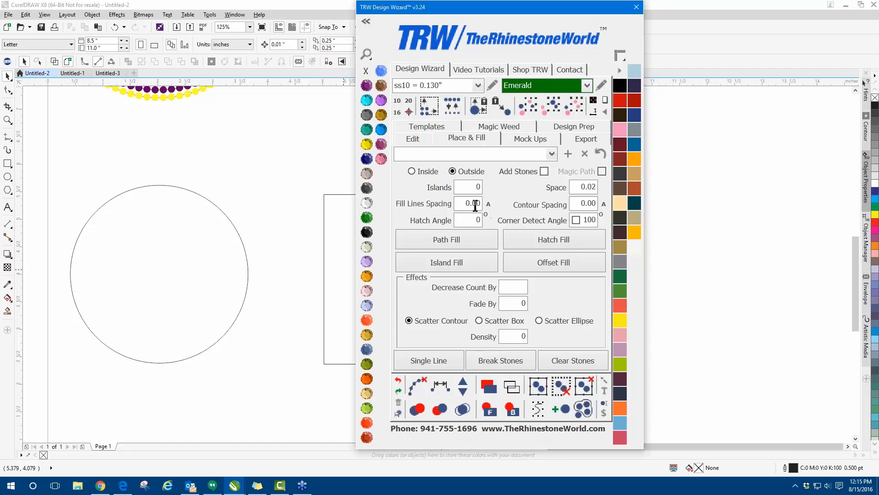
left_click_drag(477, 204, 482, 204)
left_click(540, 172)
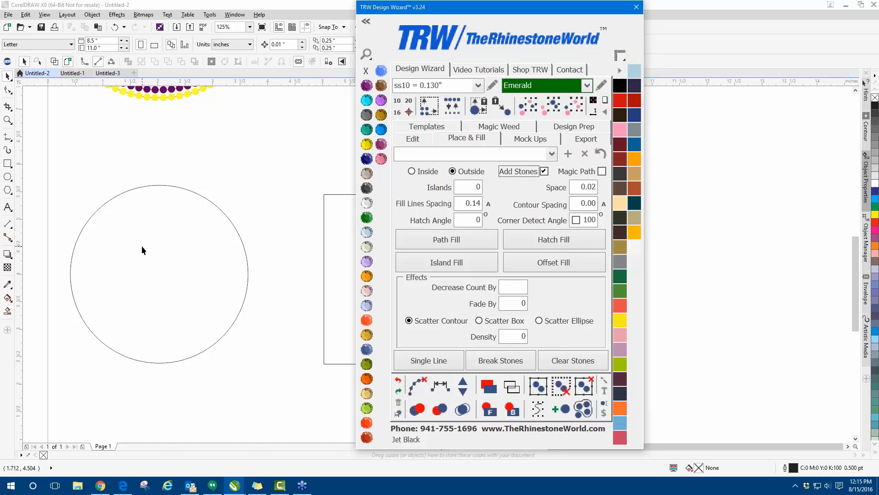
Fill the entire lower circle with Emerald ss10 stones using an inside Island Fill with 0 islands.
left_click(112, 240)
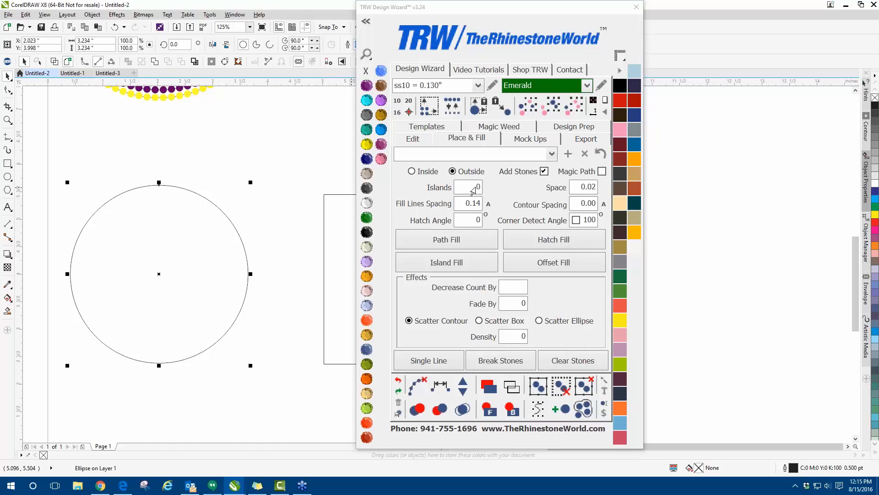
left_click(455, 262)
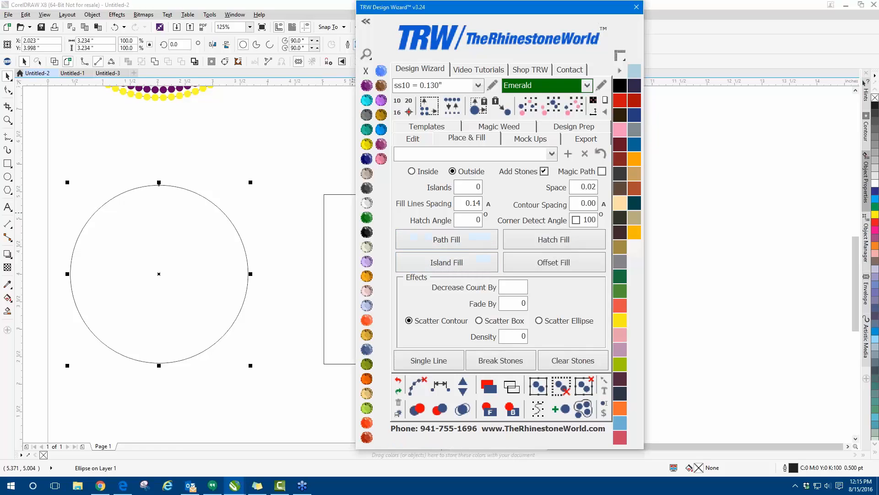
left_click(420, 173)
left_click(431, 261)
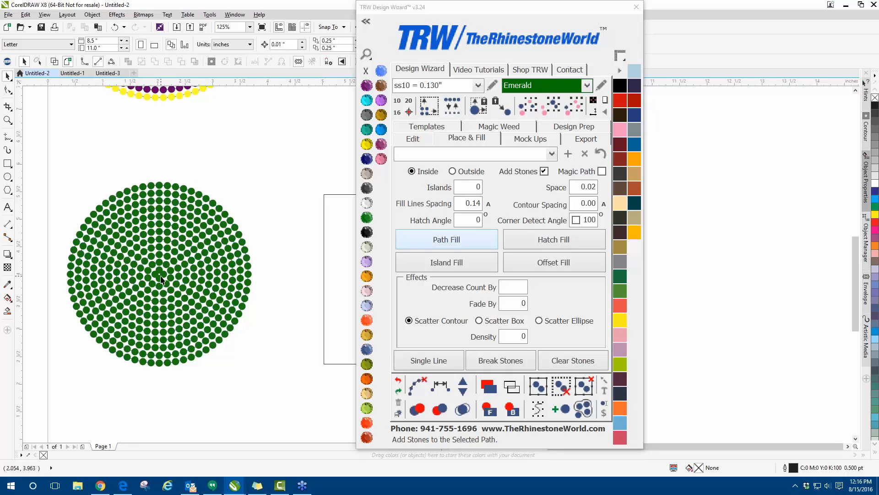
Remove one stone from the overlapping innermost ring at the centre of the lower circle.
scroll(161, 278, "up", 3)
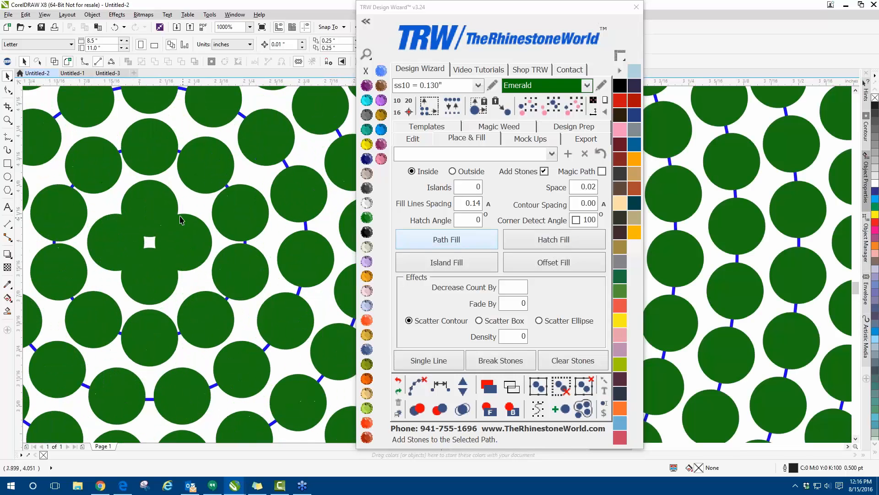
left_click(150, 208)
left_click(152, 255)
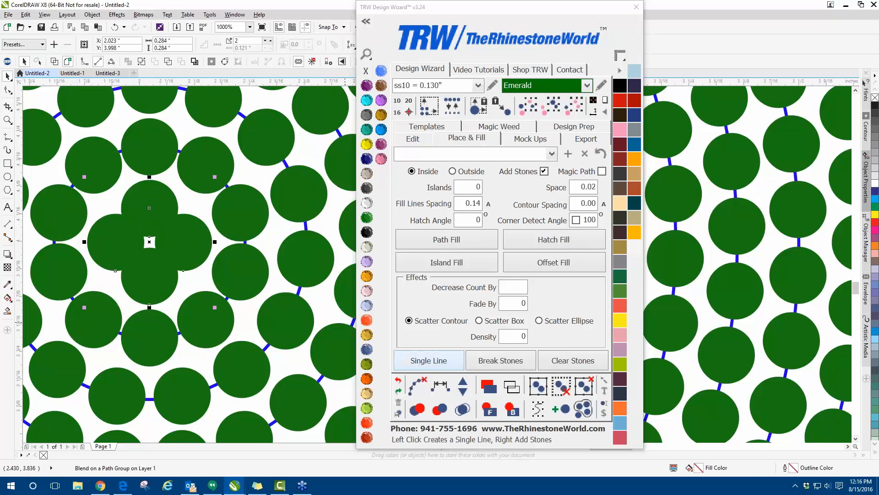
left_click(463, 394)
scroll(156, 246, "down", 3)
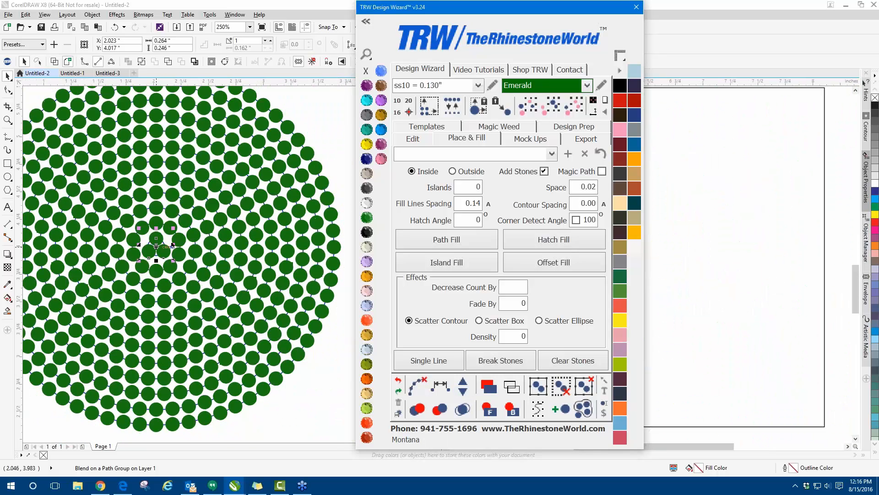
scroll(156, 255, "down", 2)
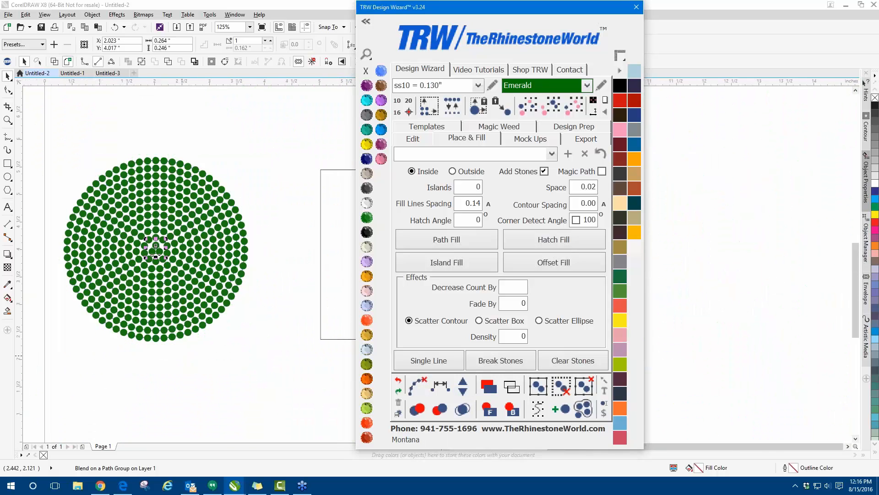
left_click(132, 237)
Recolour the lower circle's outermost stone ring to Cobalt and the third ring from the outside to Citrine.
scroll(202, 212, "up", 2)
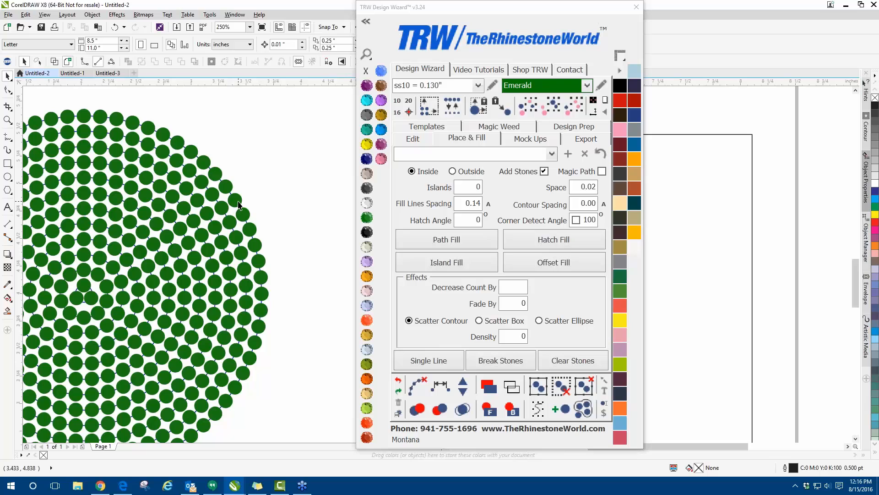
left_click(238, 208)
left_click(366, 161)
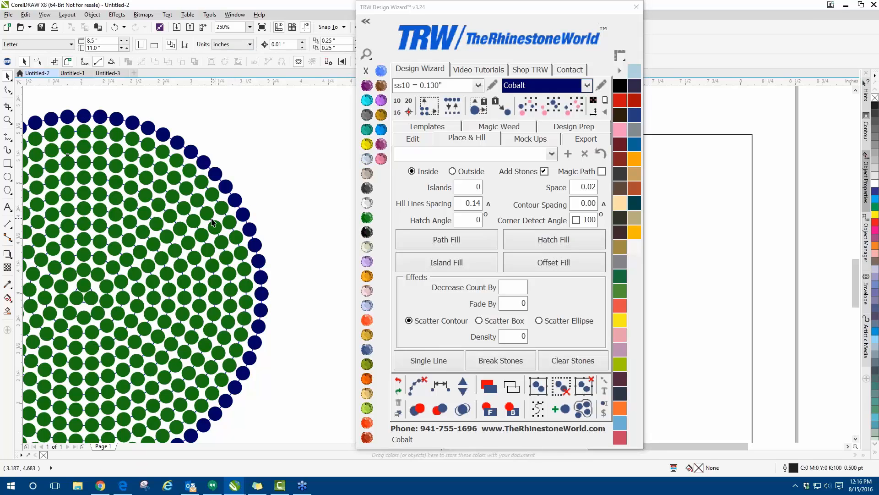
left_click(366, 144)
left_click(277, 170)
Recolour the fifth stone ring from the outside to Sapphire and the seventh ring to TRW Blue.
left_click(178, 230)
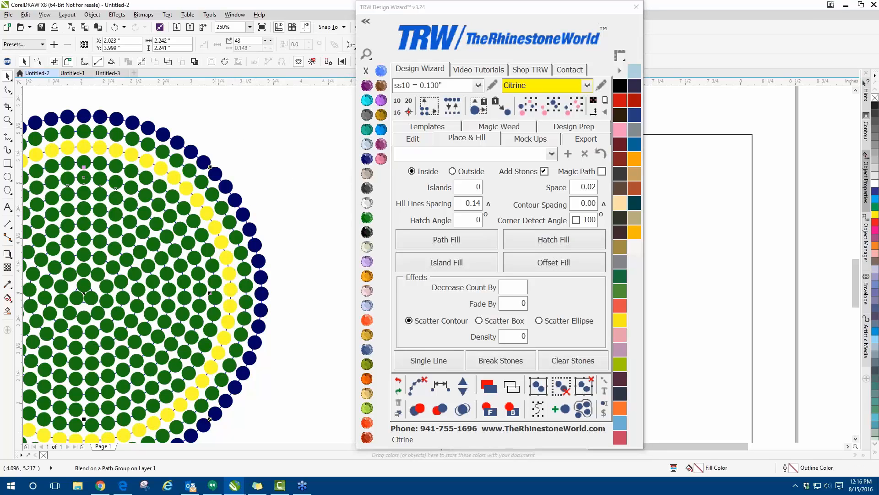
left_click(381, 71)
left_click(280, 176)
left_click(155, 246)
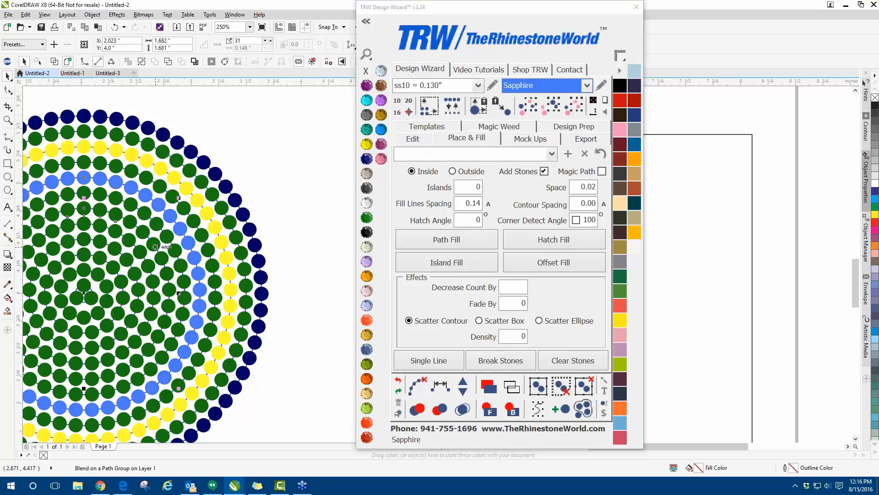
left_click(381, 130)
scroll(206, 240, "down", 2)
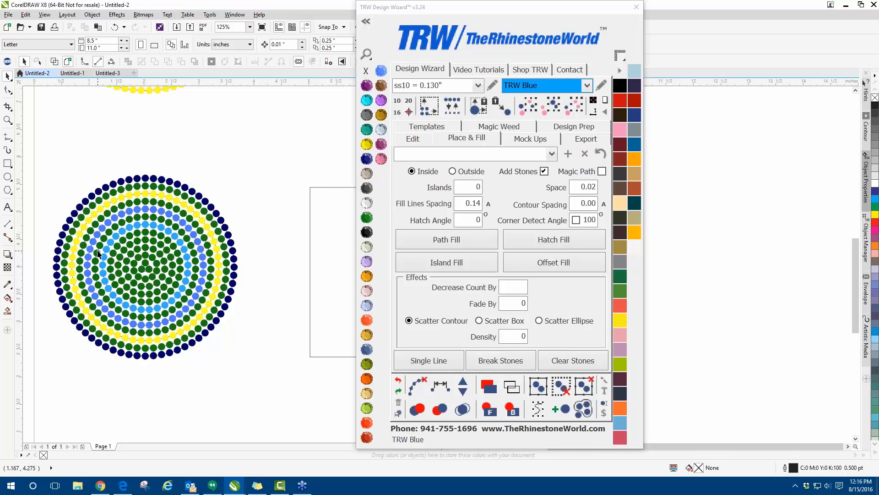
Move the lower circle's two outermost stone rings up out of the design and undo both moves.
scroll(115, 233, "up", 2)
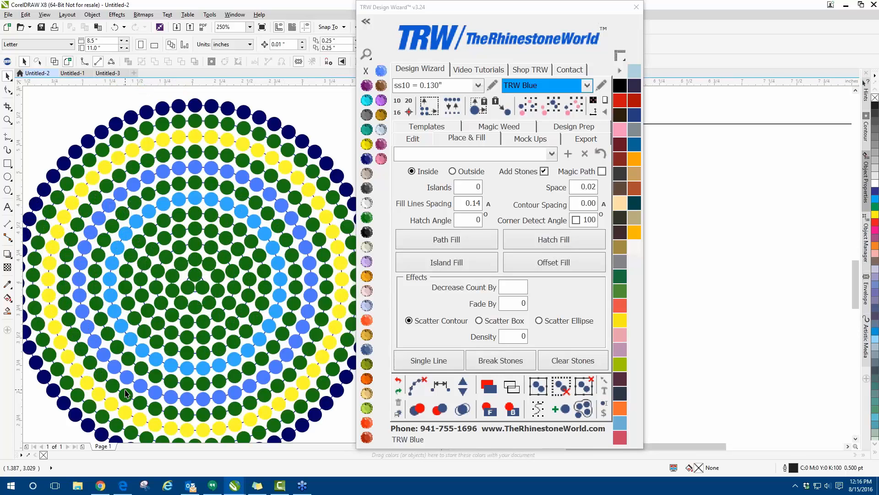
scroll(141, 180, "down", 1)
left_click_drag(235, 165, 244, 124)
left_click_drag(234, 183, 247, 156)
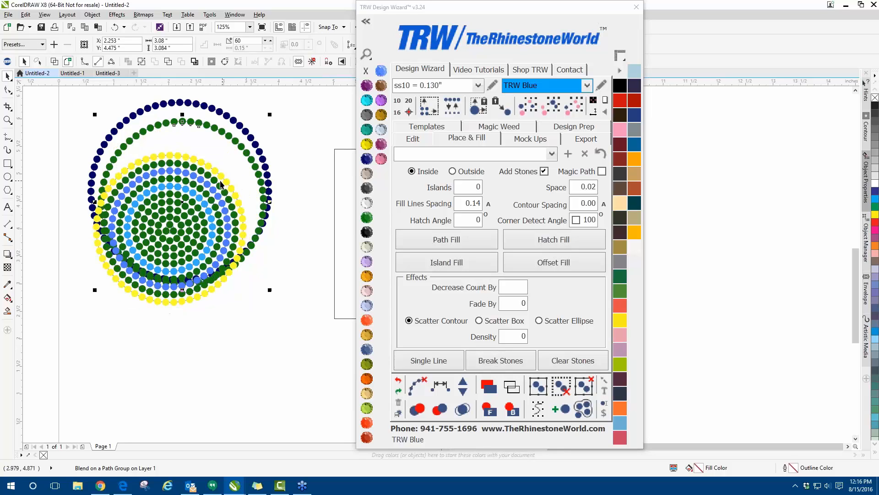
key("ctrl+z")
key("ctrl+z")
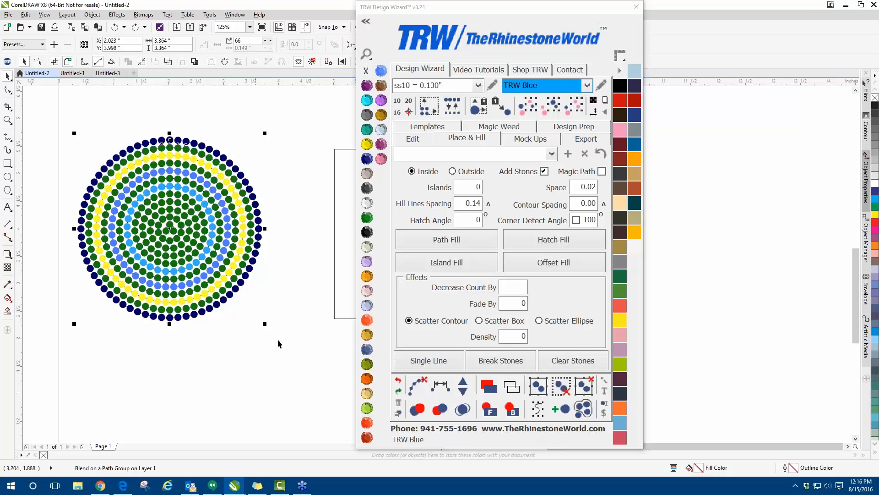
Reduce the lower circle's outermost ring to 60 stones and the second ring to 50 stones.
left_click(463, 387)
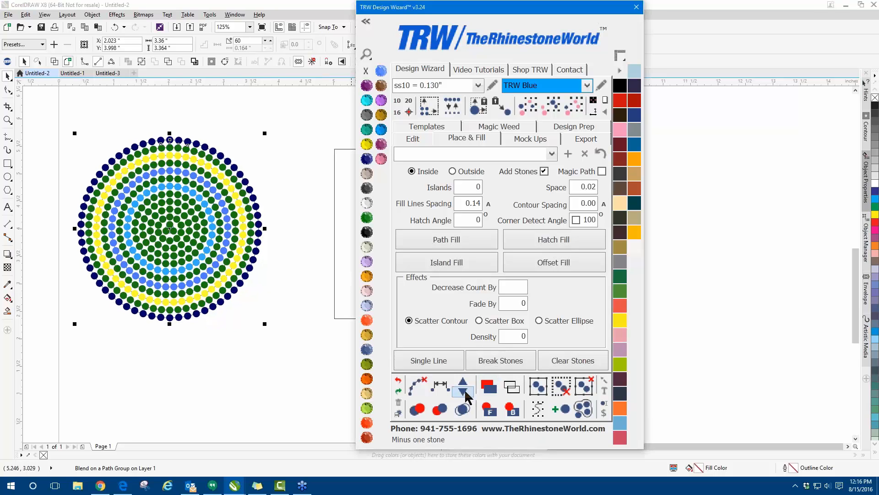
left_click(255, 245)
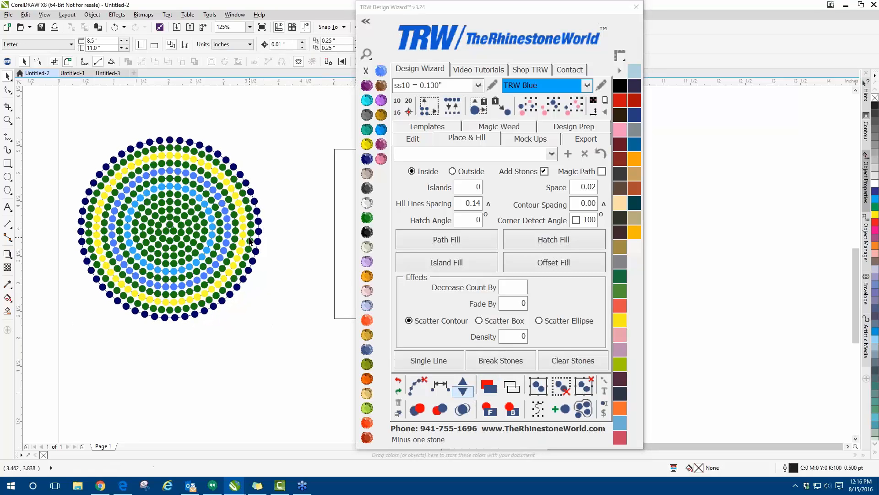
left_click(255, 246)
left_click(467, 396)
left_click(466, 398)
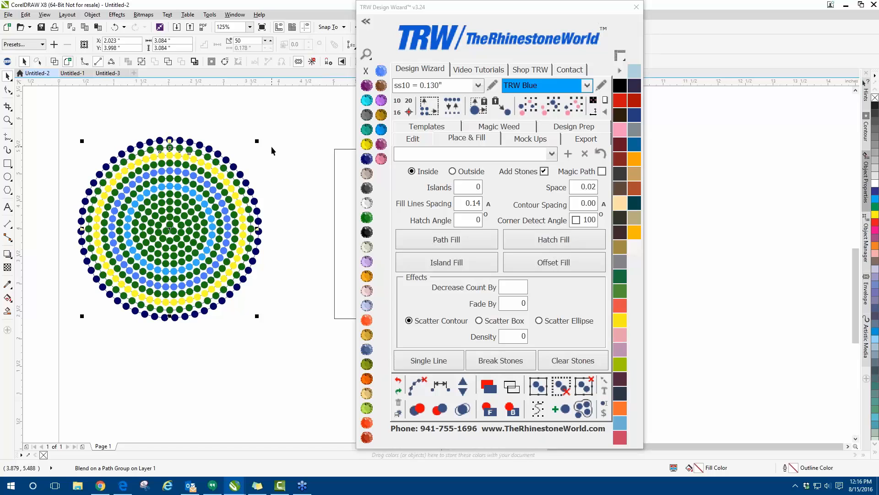
left_click(51, 228)
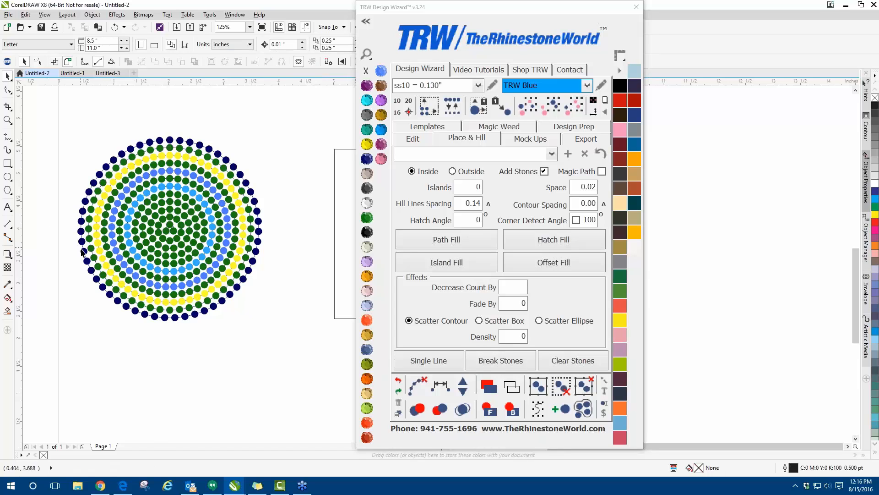
Fill the entire lower square with TRW Blue ss10 stones using an inside Island Fill with 0 islands.
scroll(83, 252, "down", 2)
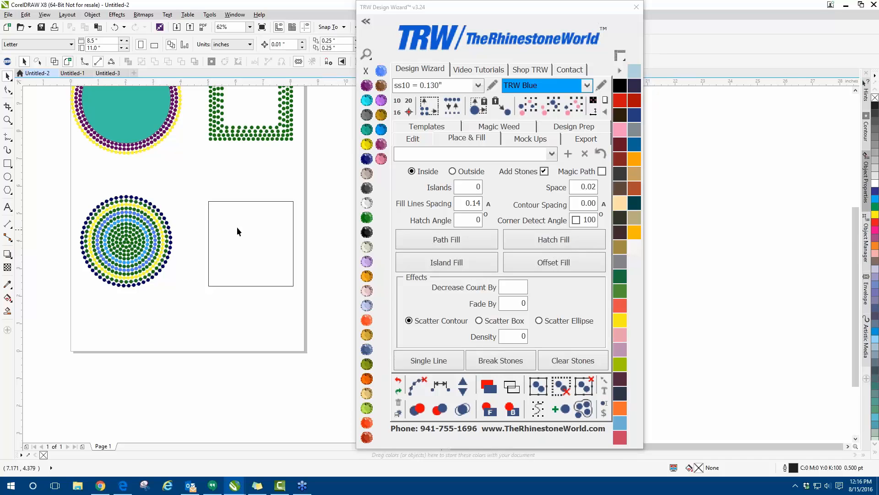
scroll(238, 230, "up", 2)
left_click_drag(442, 12, 516, 15)
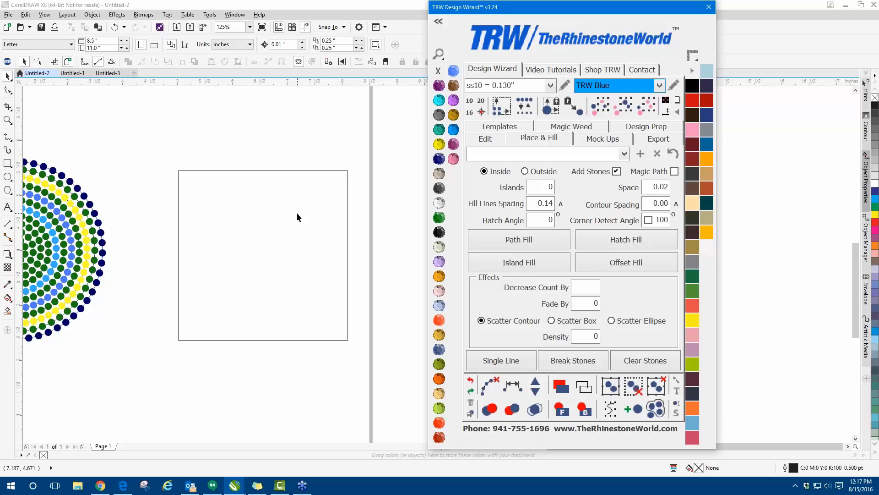
left_click(320, 186)
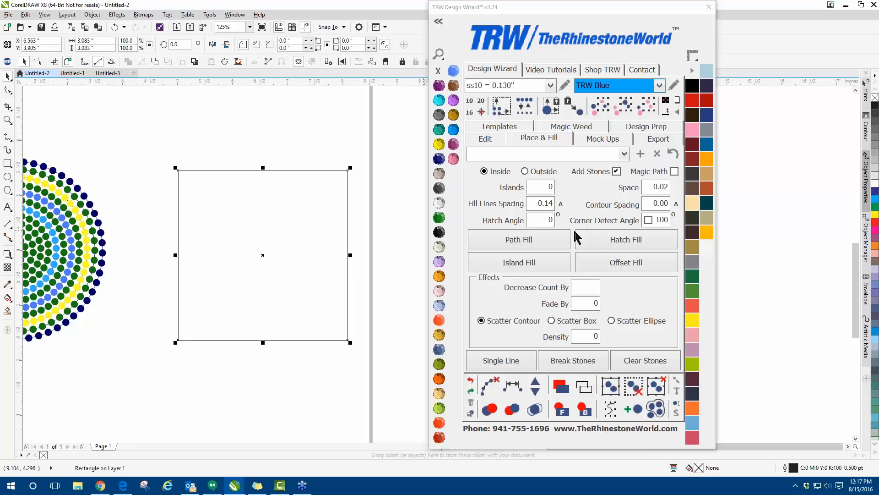
left_click(545, 262)
left_click(210, 239)
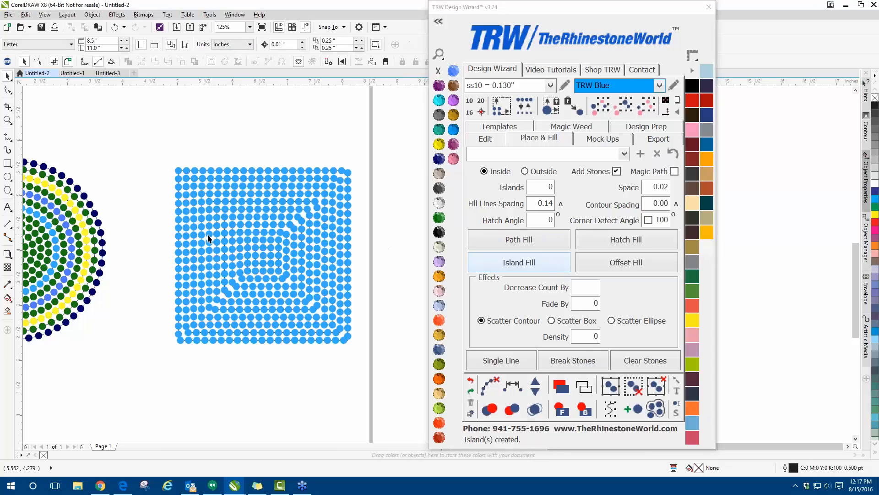
Undo the lower square's Island Fill and refill it with Corner Detect Angle enabled at 100 degrees.
scroll(210, 239, "down", 2)
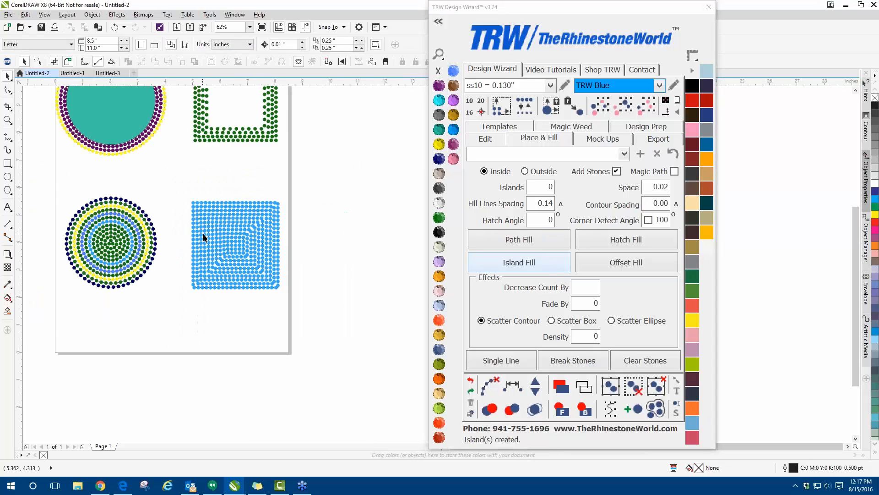
scroll(206, 224, "up", 2)
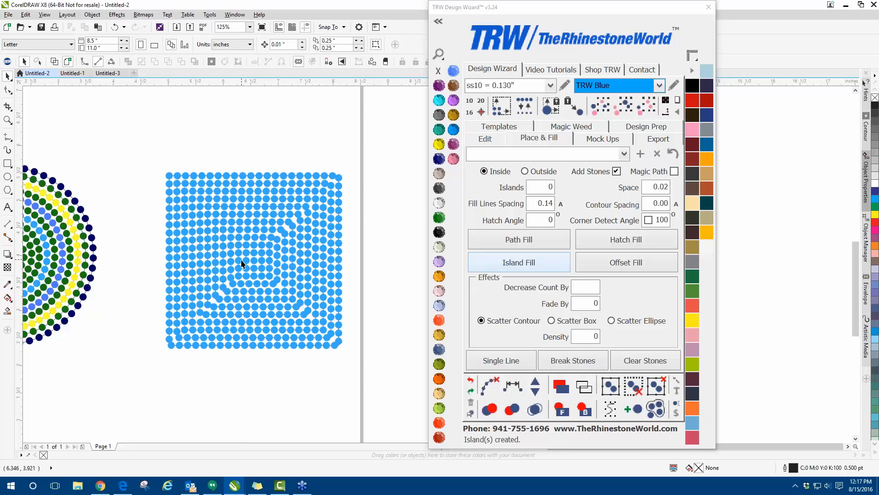
scroll(257, 242, "up", 2)
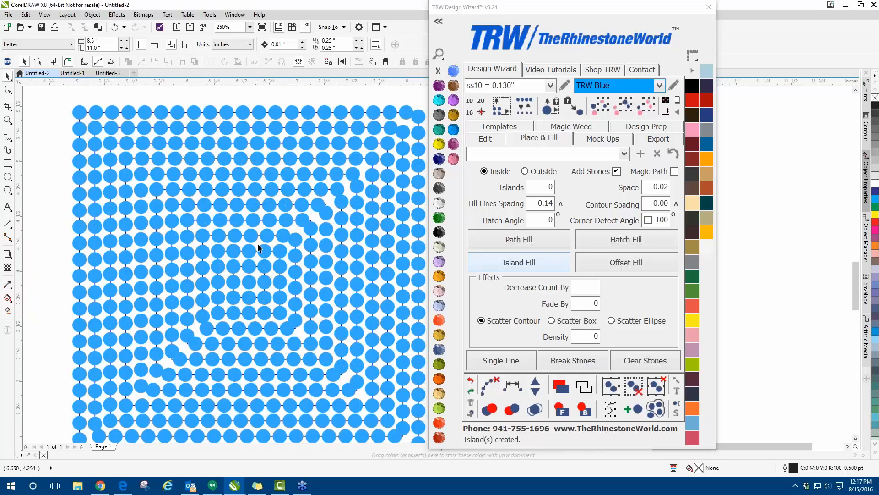
scroll(258, 243, "down", 2)
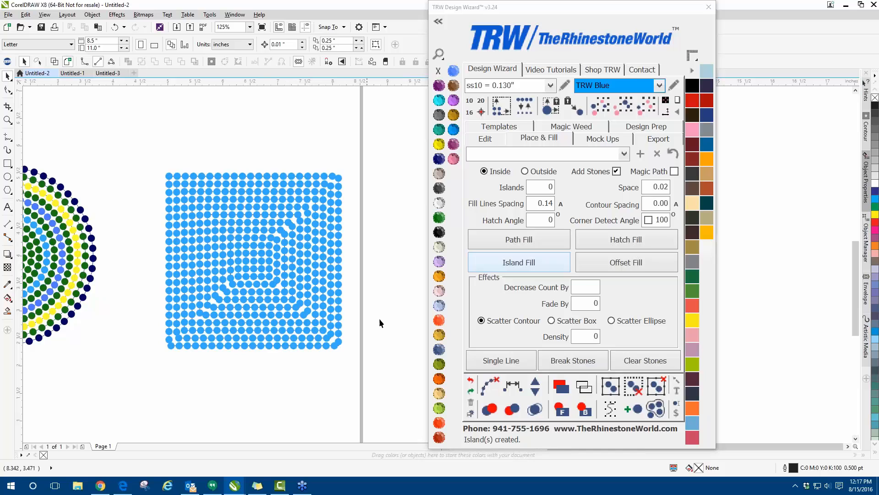
left_click(470, 380)
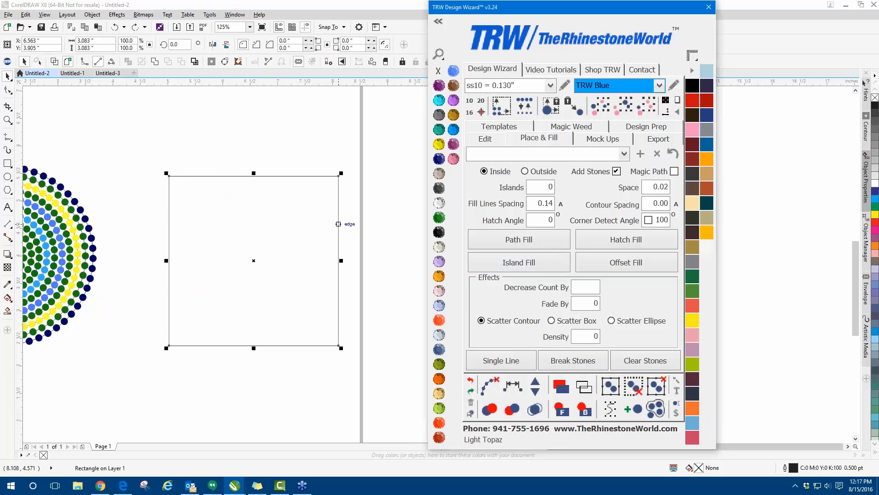
left_click(648, 219)
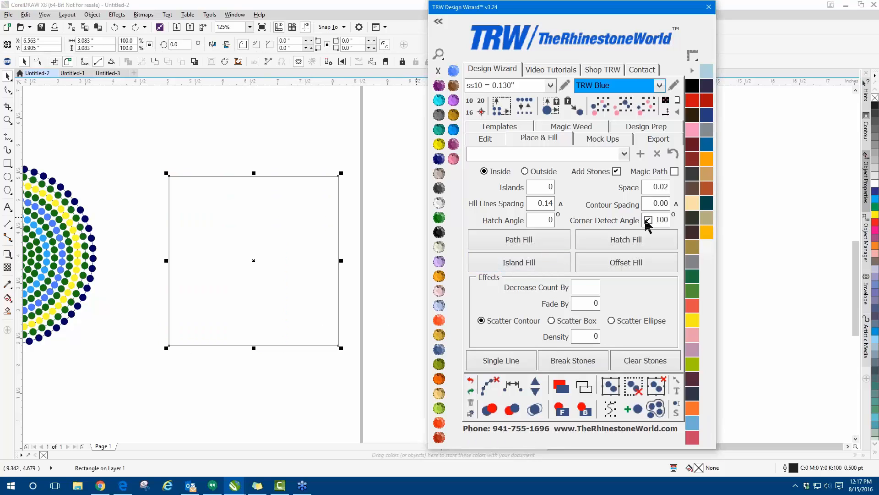
left_click(496, 260)
left_click(220, 254)
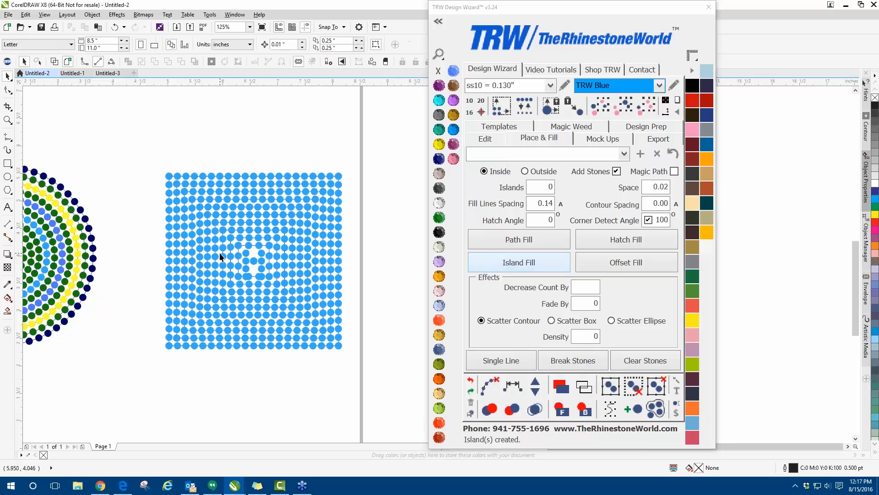
Examine the lower square's corner-detected fill and compare it with the other filled shapes on the page.
scroll(254, 255, "down", 2)
scroll(254, 254, "up", 2)
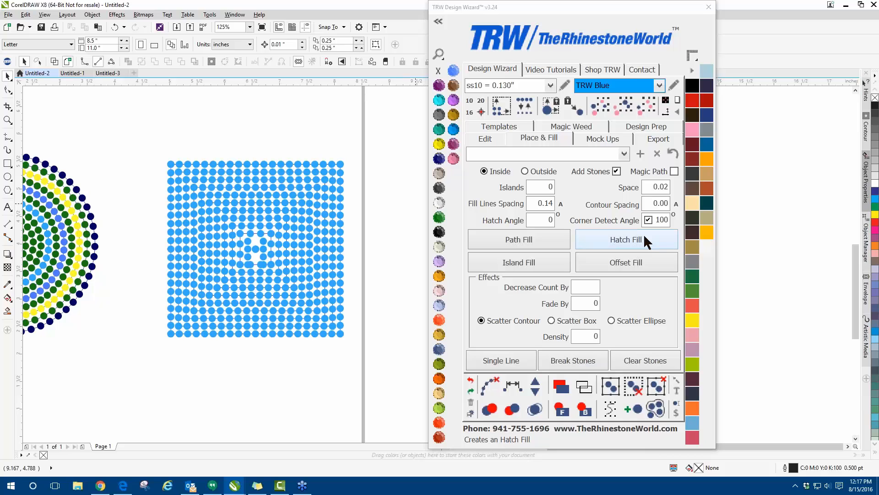
scroll(171, 192, "down", 1)
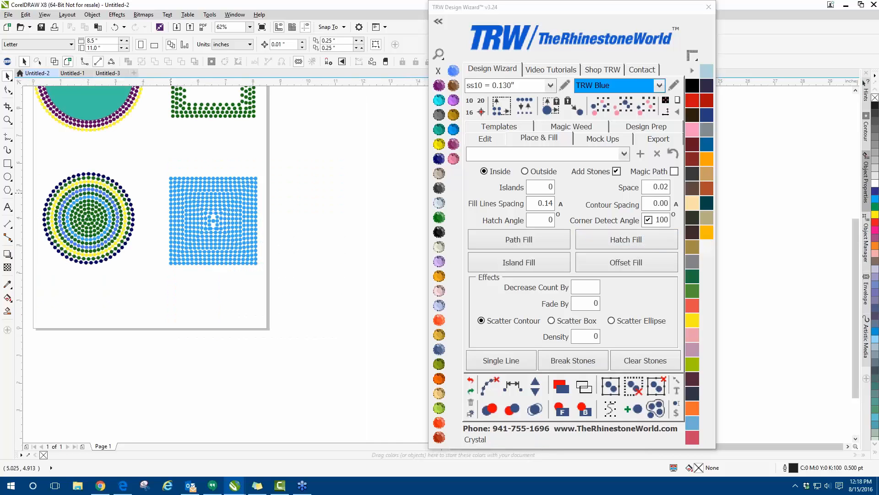
scroll(159, 206, "down", 1)
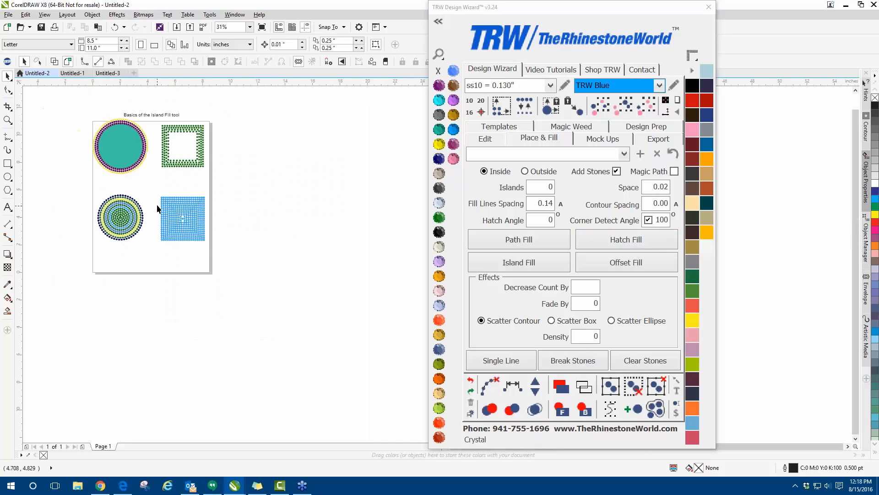
scroll(161, 198, "up", 1)
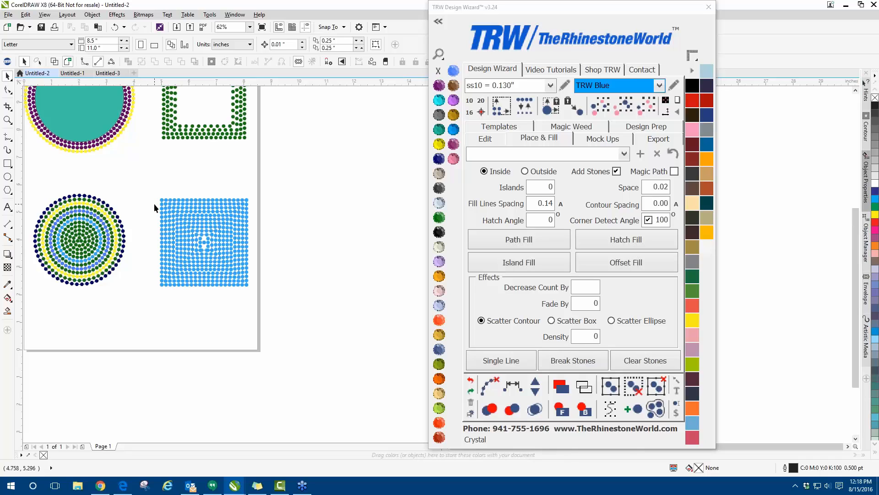
scroll(154, 203, "down", 1)
scroll(108, 138, "up", 1)
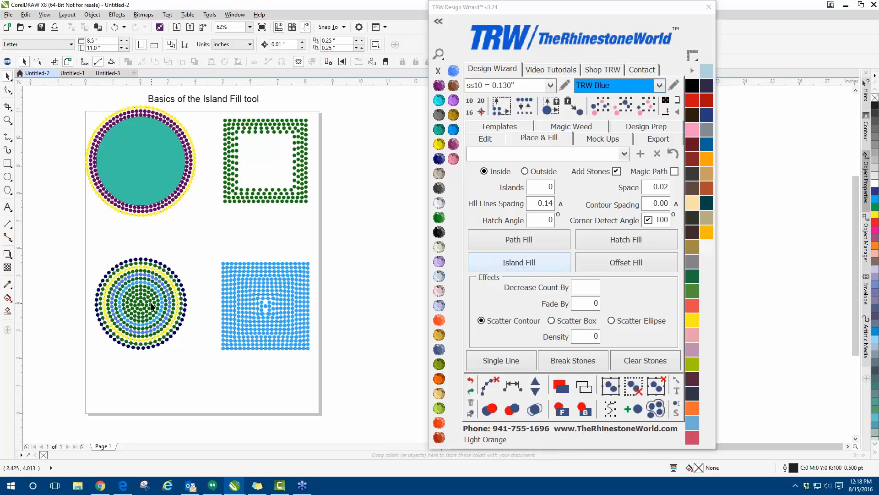
scroll(153, 306, "up", 1)
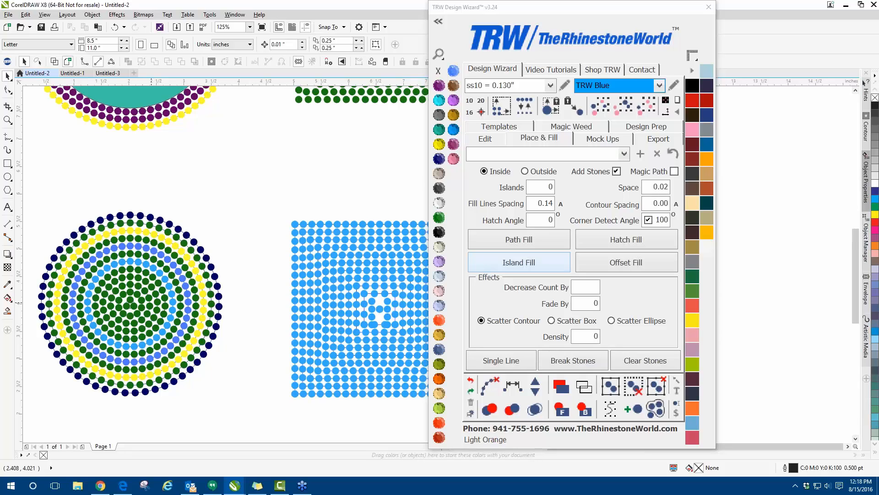
Switch to the Untitled-1 document and move the Cheer text to about X 2.82 in, Y 6.487 in.
left_click(70, 73)
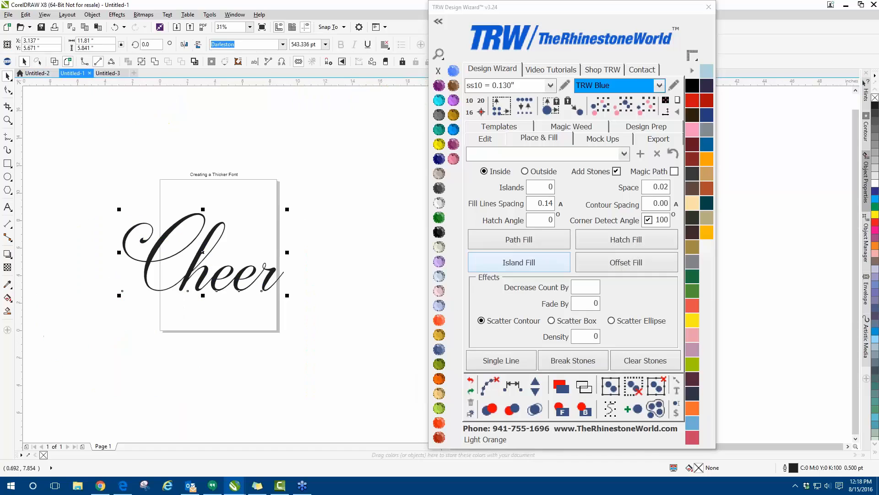
scroll(224, 288, "up", 1)
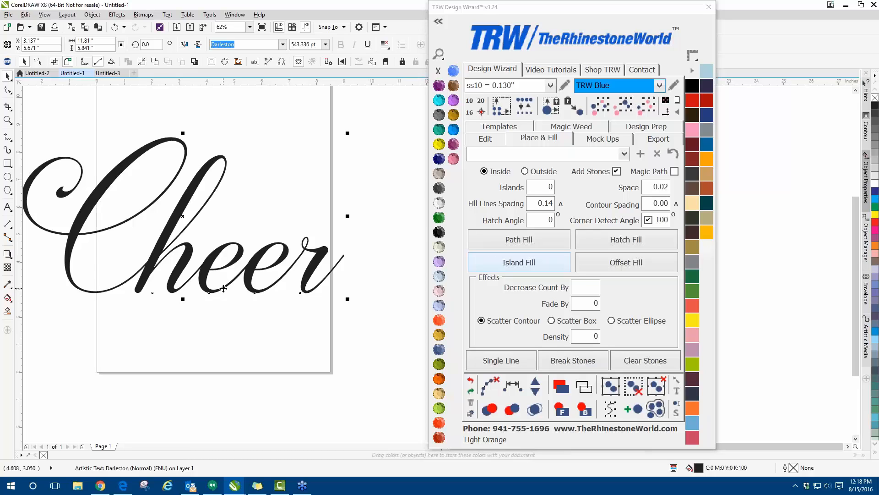
left_click(353, 195)
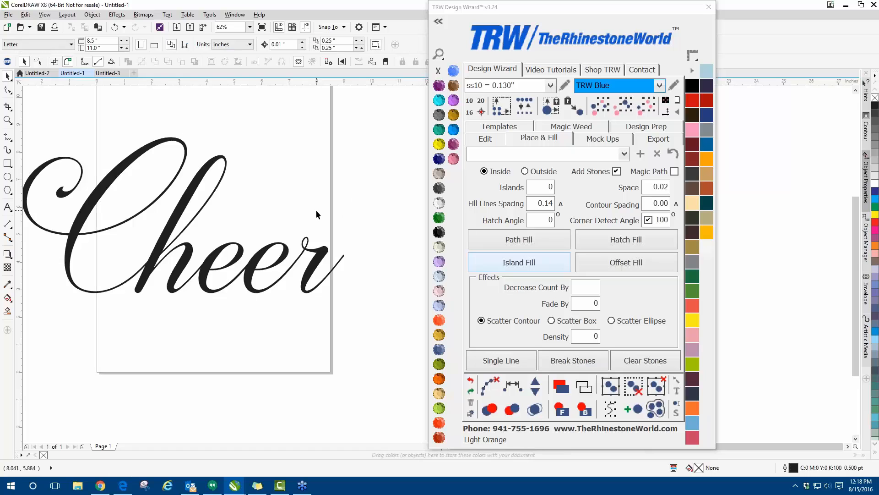
scroll(316, 210, "down", 1)
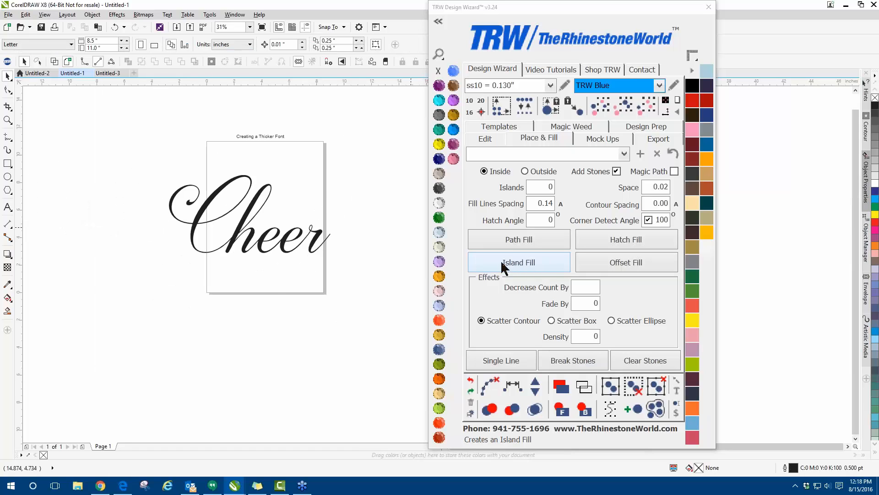
scroll(267, 208, "up", 1)
left_click(242, 158)
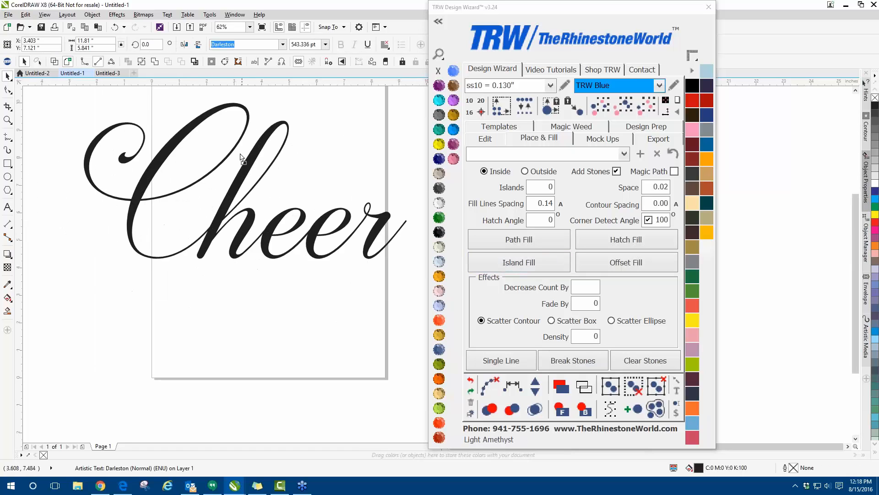
left_click_drag(242, 158, 225, 175)
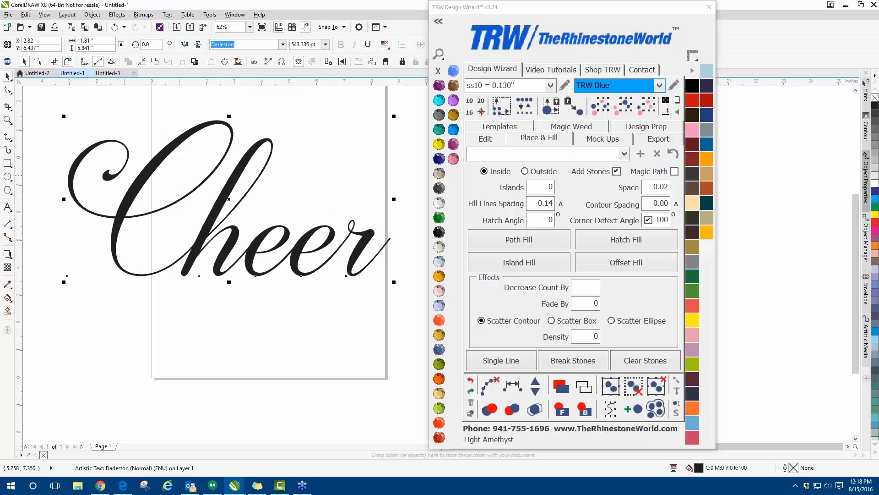
Create one outside Island Fill contour around the Cheer text with 0.02 contour spacing and Add Stones off.
left_click(544, 173)
left_click(537, 190)
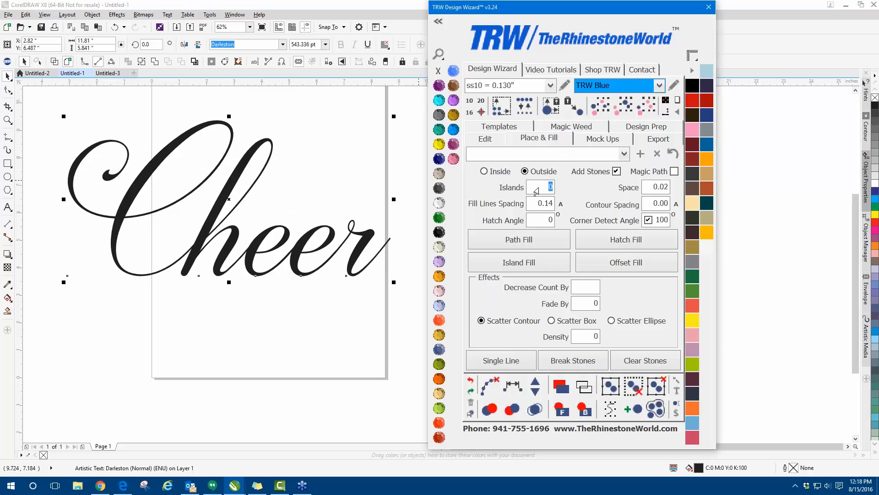
type("1")
left_click(604, 173)
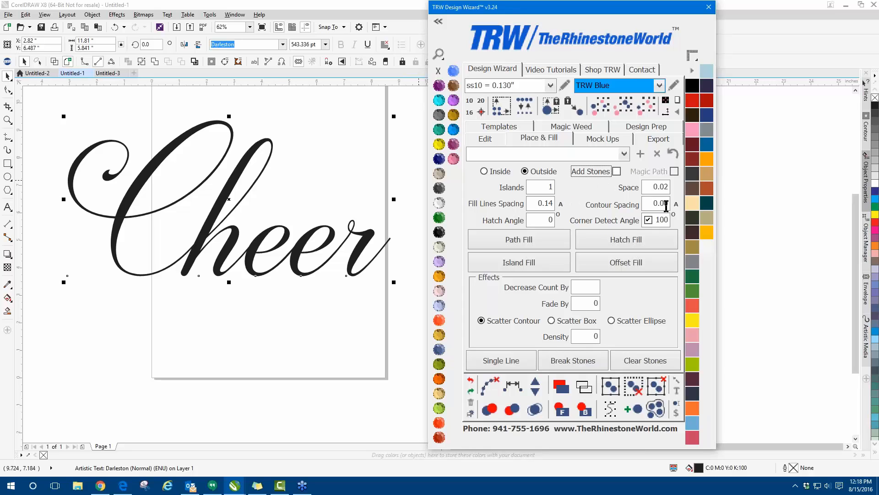
left_click_drag(670, 205, 663, 204)
type("2")
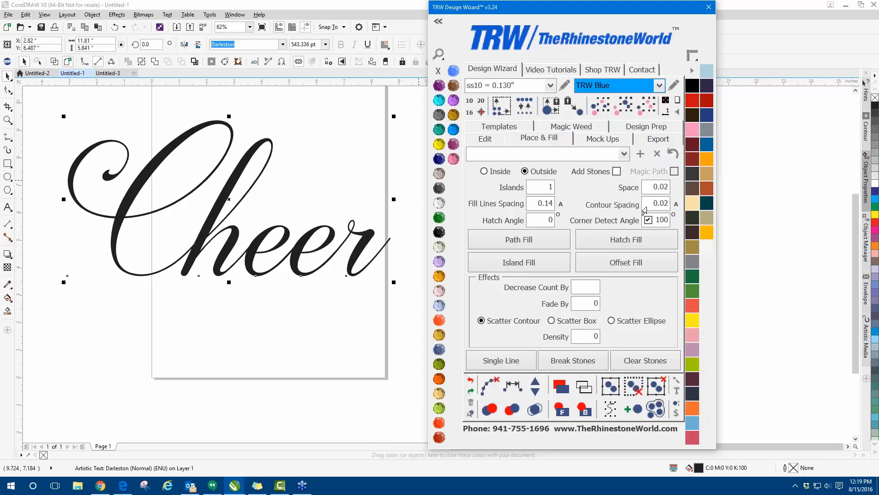
left_click(515, 262)
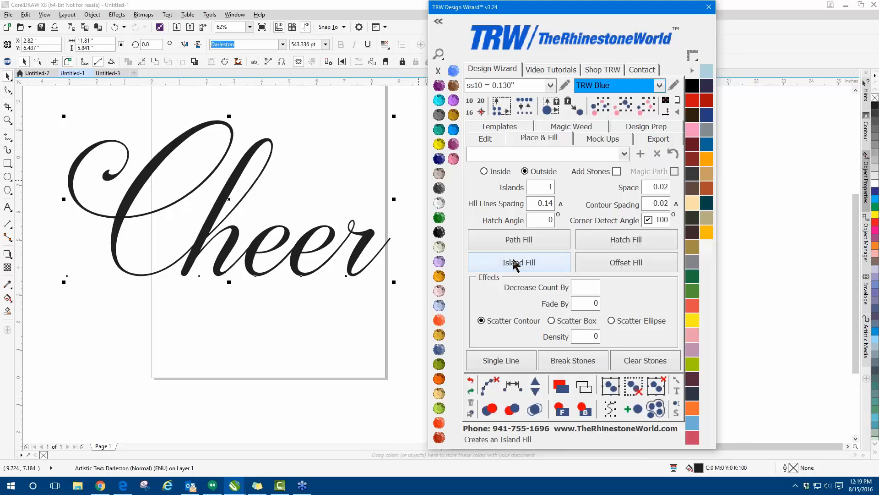
left_click(305, 310)
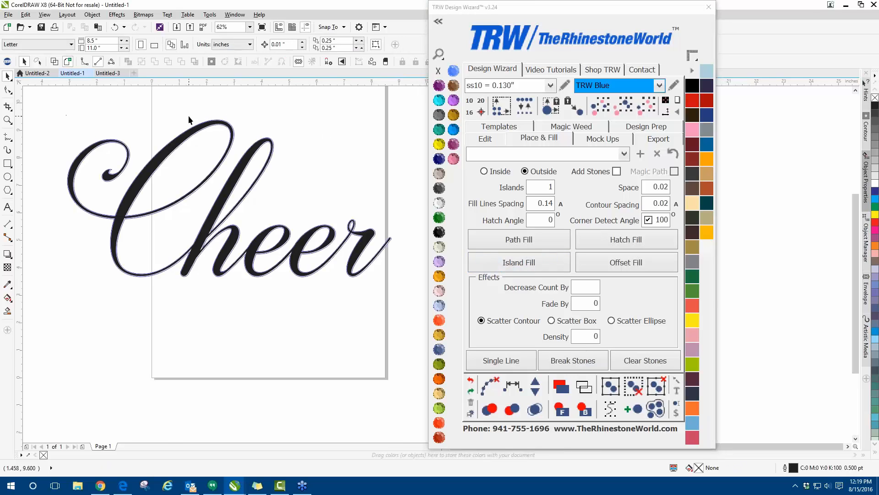
Inspect the contour's gap around the letters and move the original Cheer text down, away from the contour.
scroll(188, 120, "up", 5)
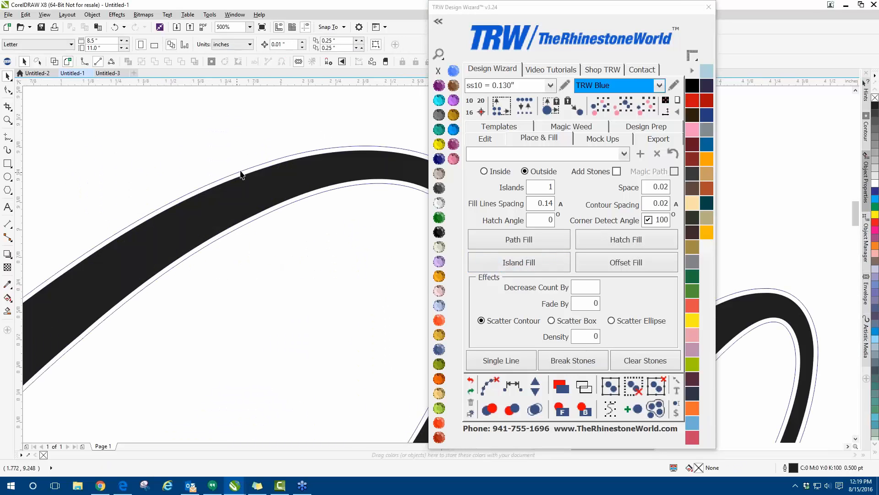
scroll(166, 192, "up", 3)
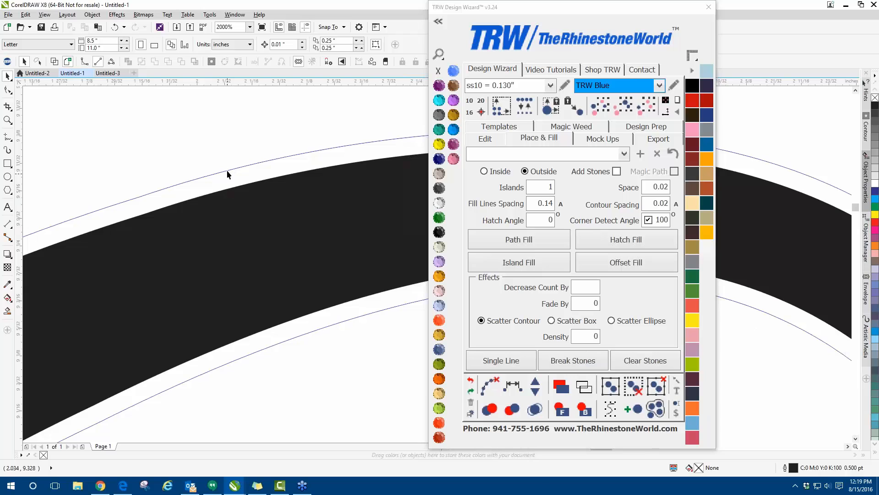
scroll(207, 185, "down", 9)
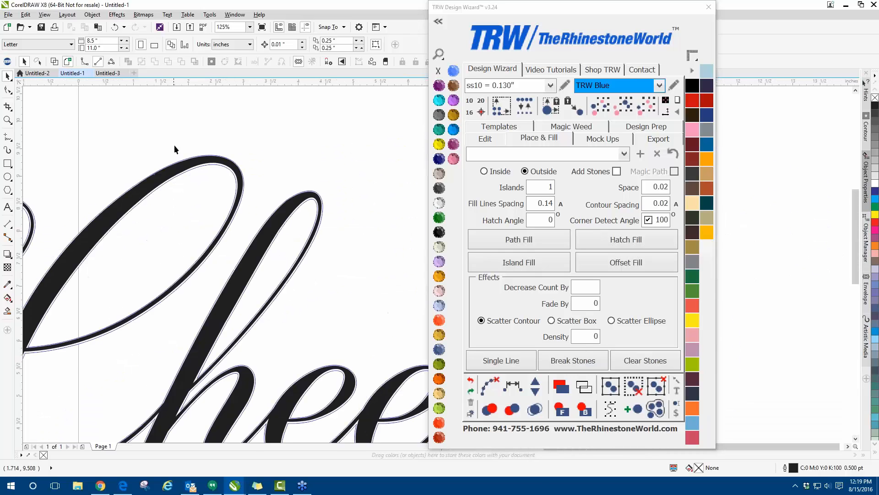
scroll(169, 204, "up", 1)
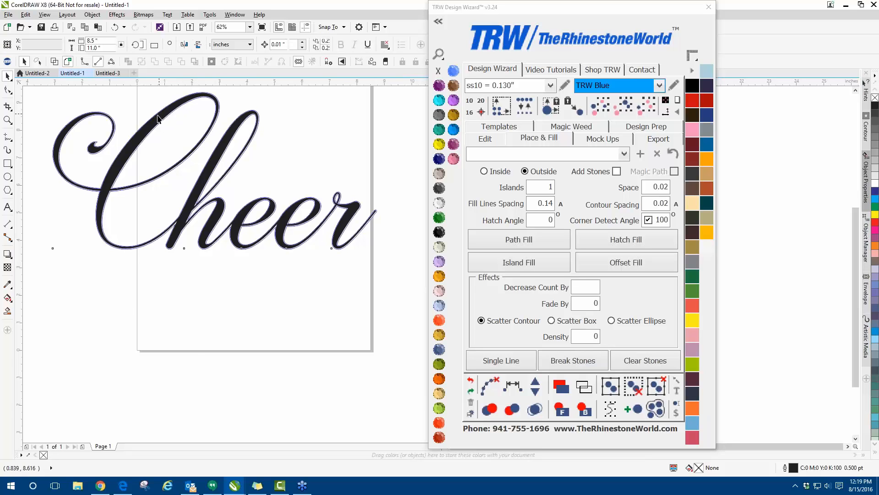
left_click_drag(164, 113, 140, 306)
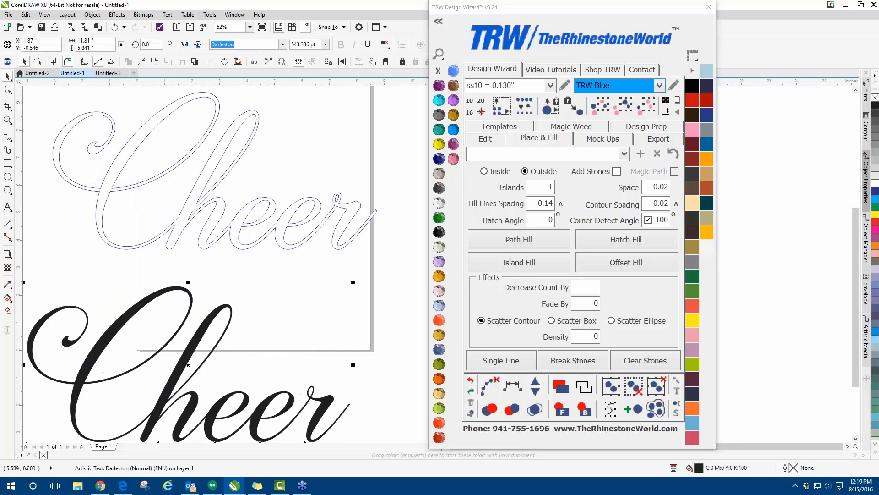
Fill the Cheer contour with Jet Black and remove its outline.
left_click(216, 201)
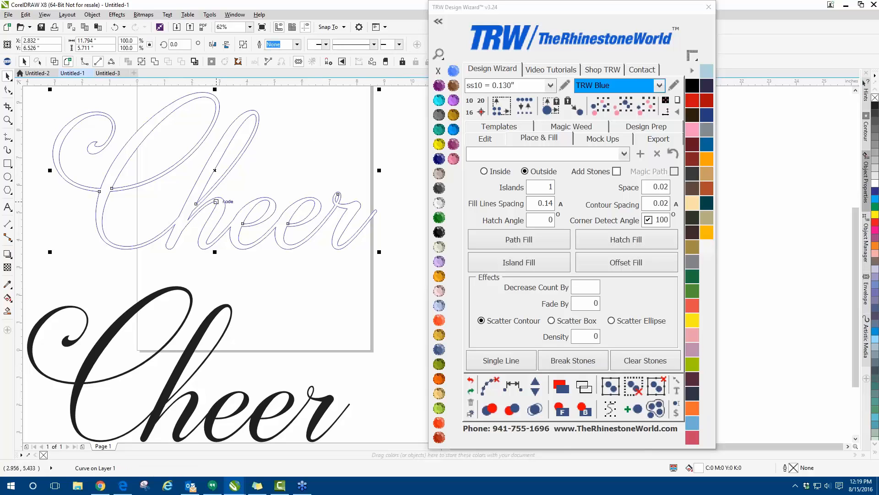
left_click(439, 232)
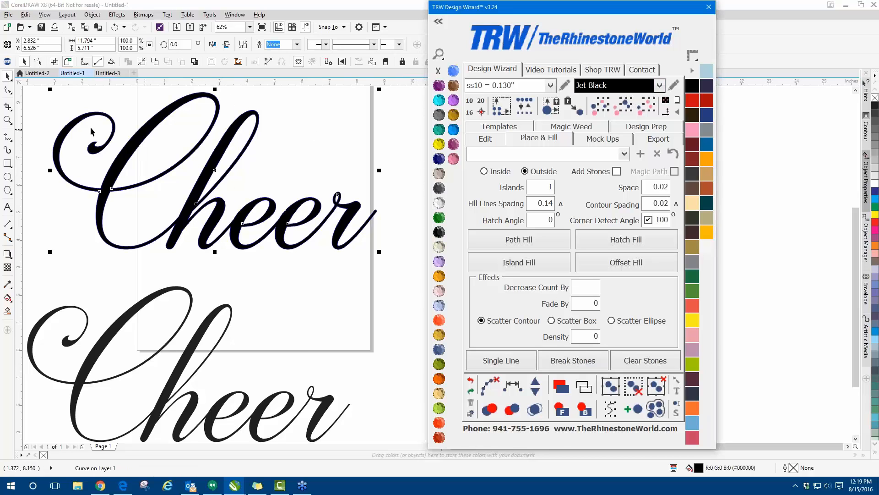
scroll(89, 135, "up", 3)
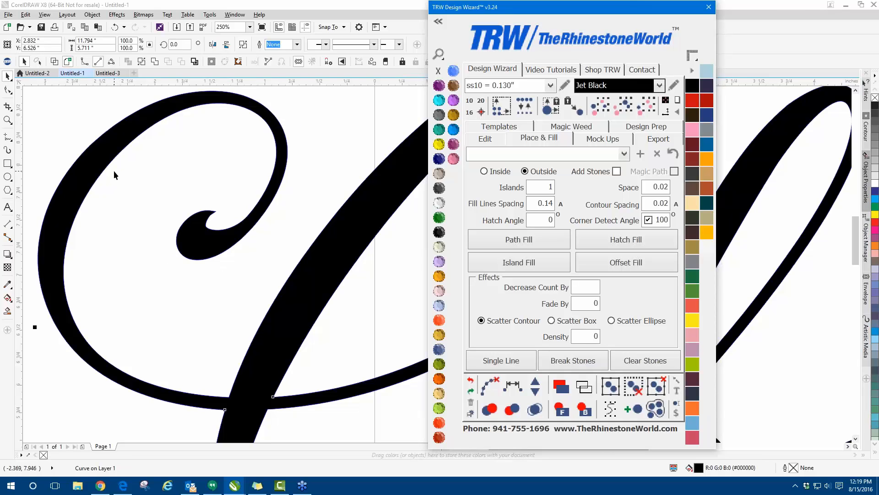
scroll(114, 169, "down", 3)
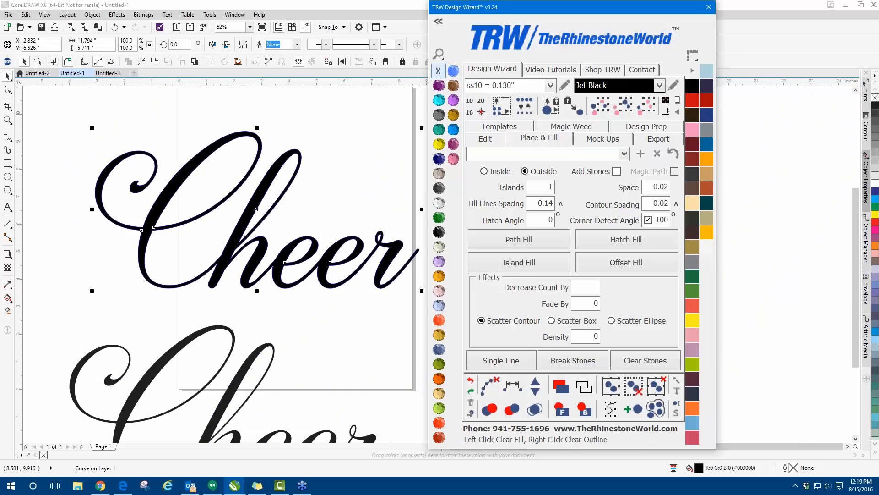
right_click(439, 70)
left_click(393, 118)
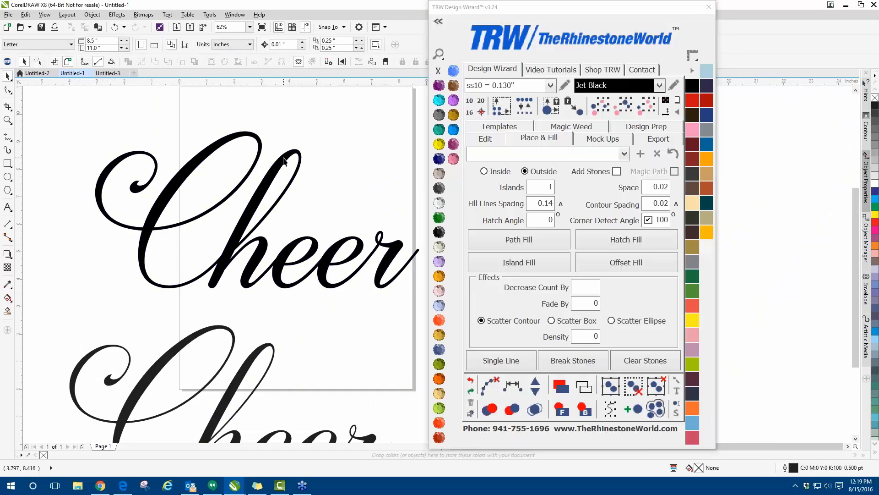
Compare the outlines of the original Cheer text and the thickened Cheer contour in Wireframe view, and restore the filled display.
scroll(283, 161, "down", 2)
left_click(235, 266)
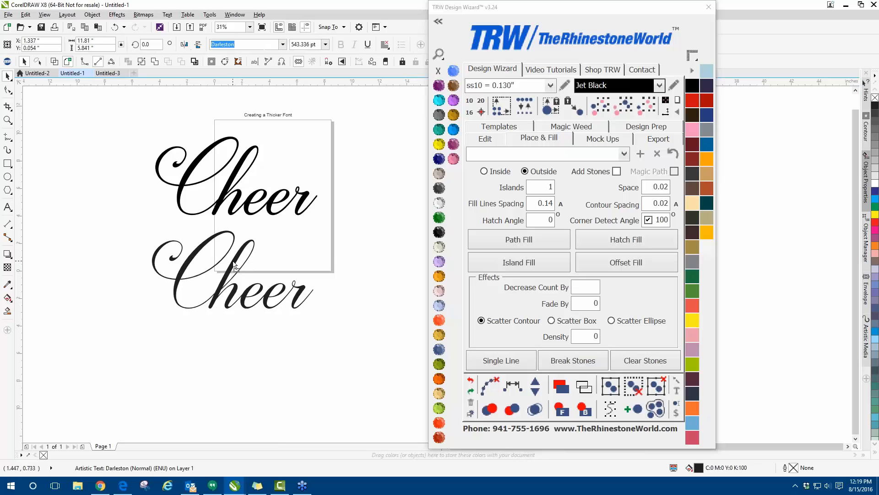
left_click(54, 61)
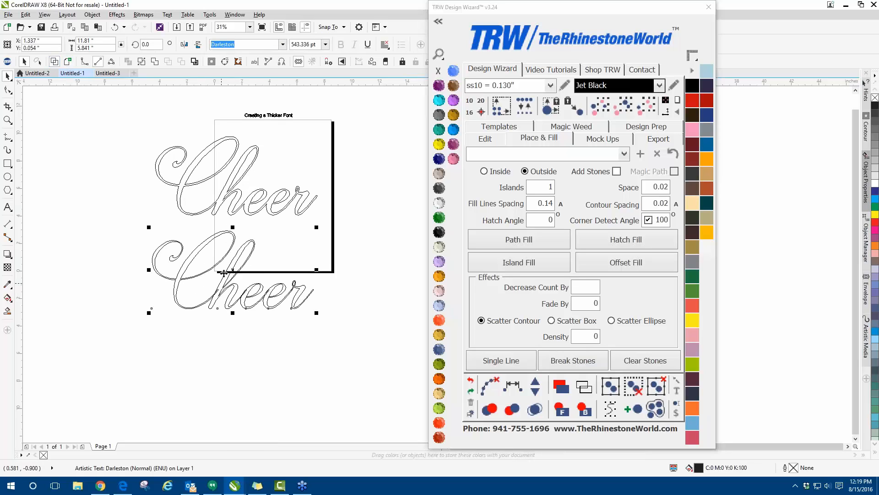
scroll(190, 284, "up", 4)
scroll(182, 186, "up", 3)
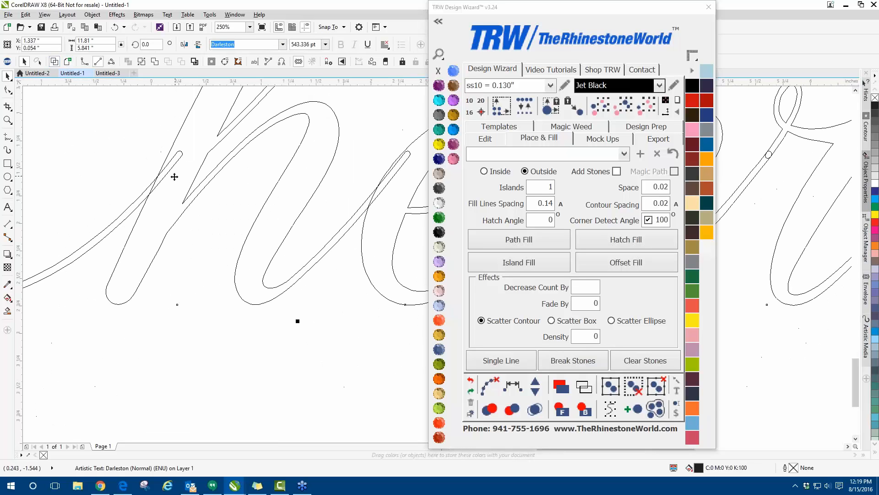
scroll(173, 182, "down", 7)
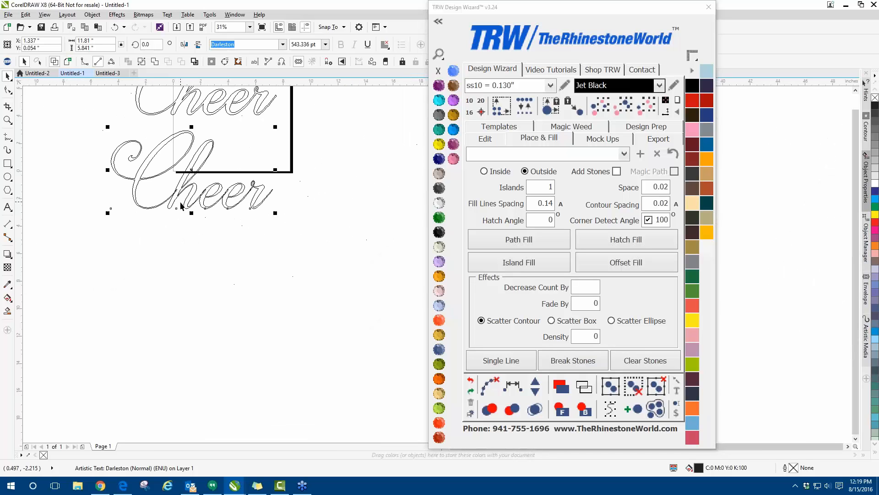
scroll(177, 186, "up", 2)
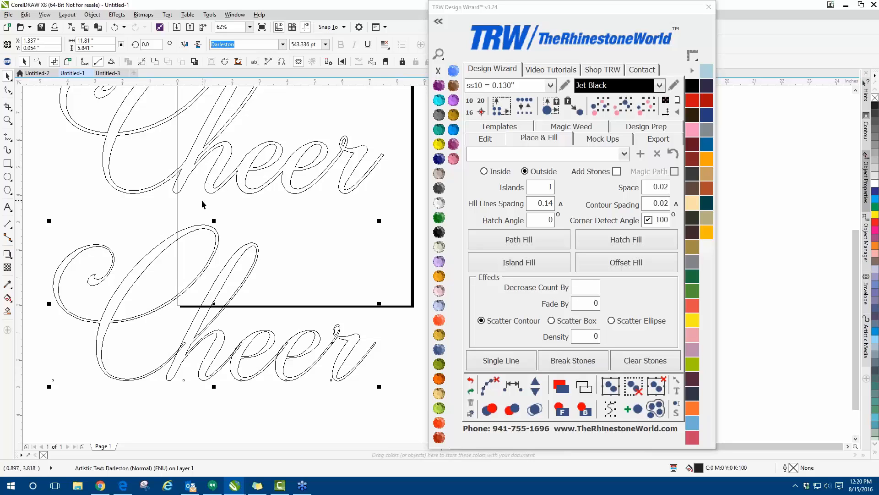
scroll(204, 204, "down", 1)
scroll(195, 130, "up", 1)
scroll(180, 179, "down", 1)
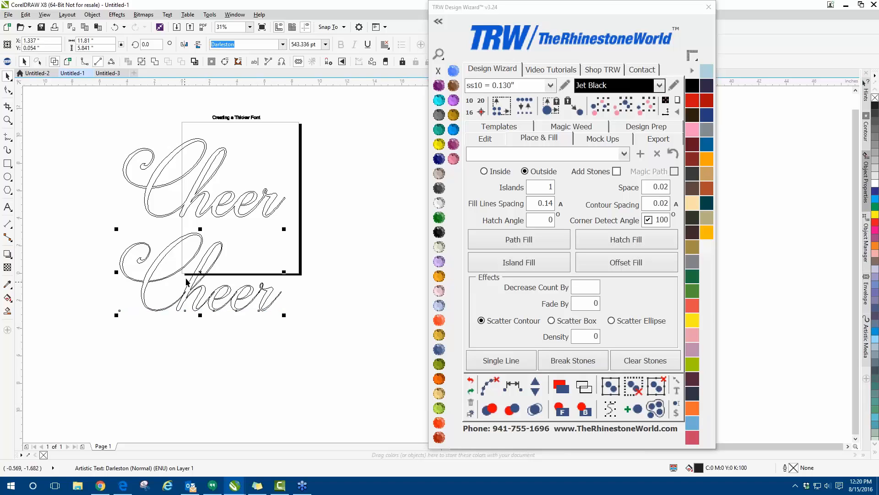
scroll(173, 183, "up", 1)
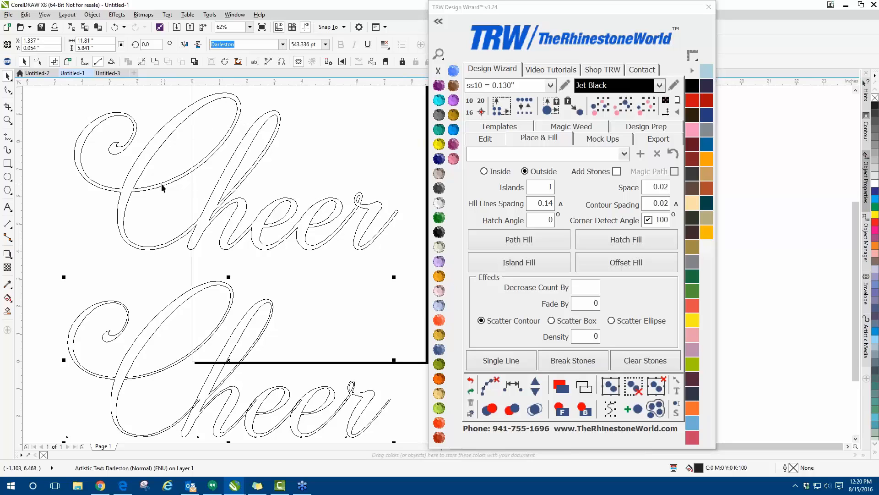
left_click(68, 61)
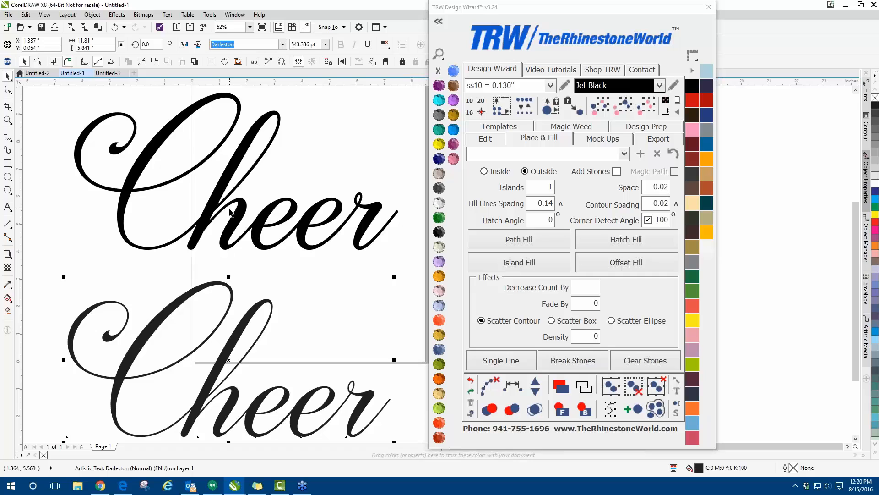
Move the original Cheer text farther down and create one outside Island Fill contour around it with 0.1 contour spacing.
scroll(252, 94, "down", 2)
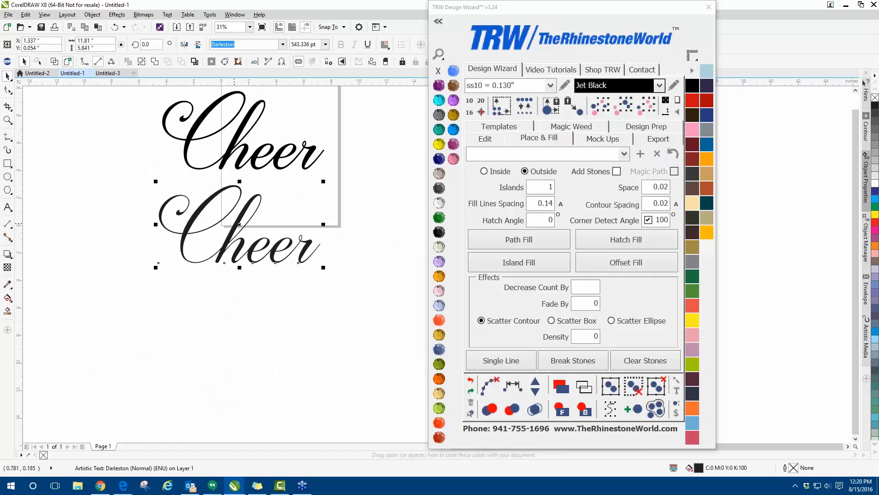
left_click_drag(236, 223, 226, 252)
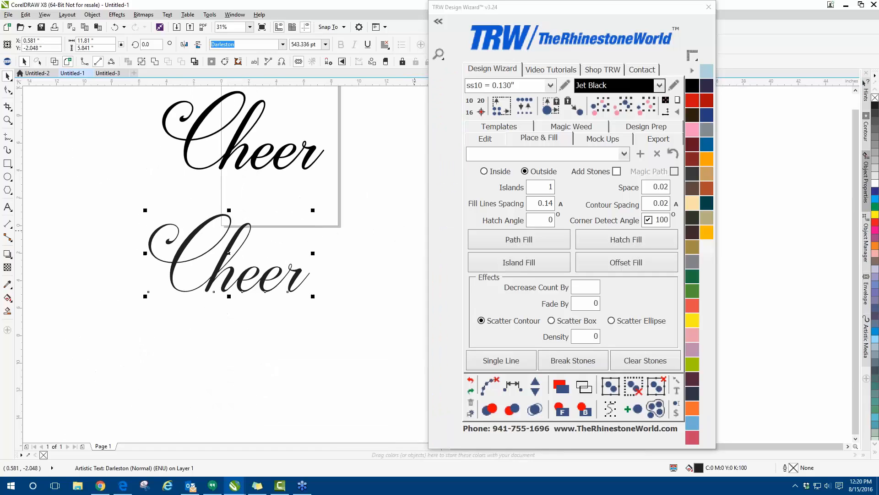
left_click(663, 203)
double_click(663, 203)
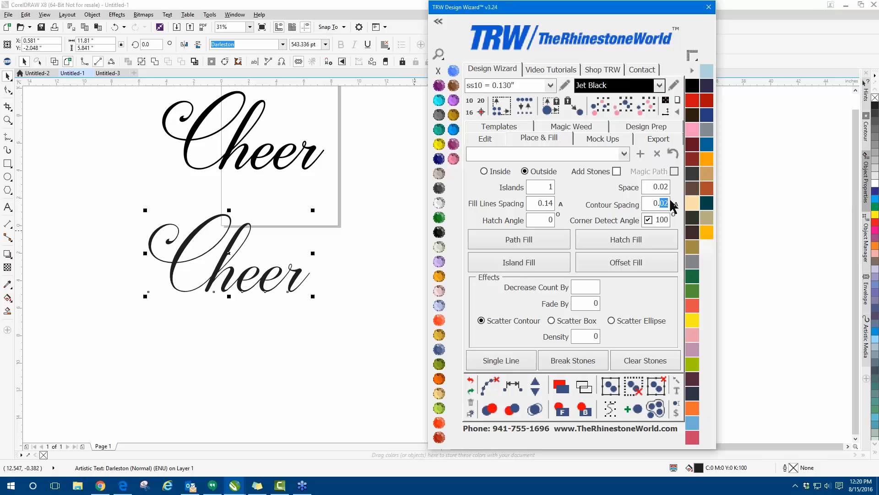
type("1")
left_click(555, 263)
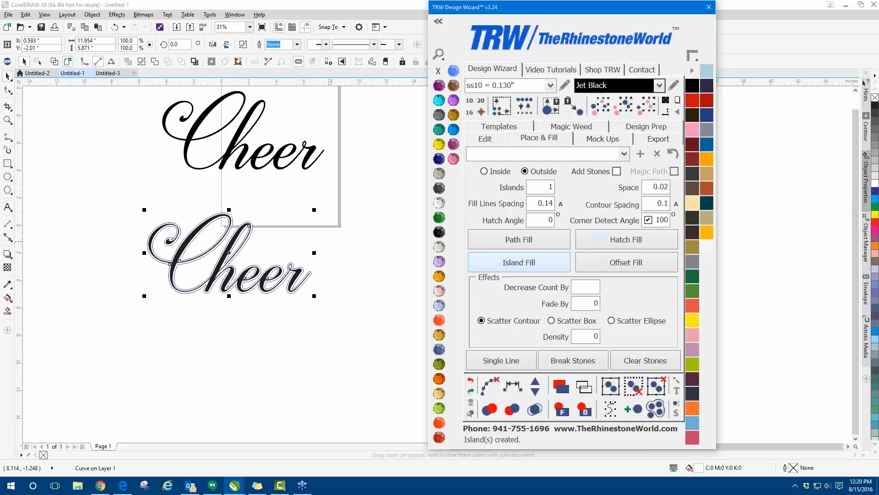
Move the original Cheer text down out of its new contour and fill the contour with Jet Black.
left_click(332, 240)
scroll(196, 241, "up", 1)
scroll(194, 223, "down", 1)
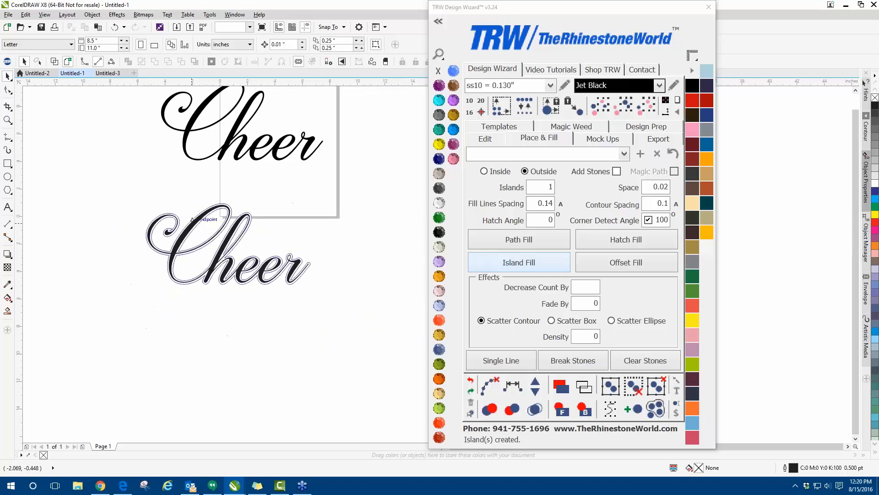
left_click_drag(193, 222, 177, 331)
left_click(217, 259)
left_click(438, 232)
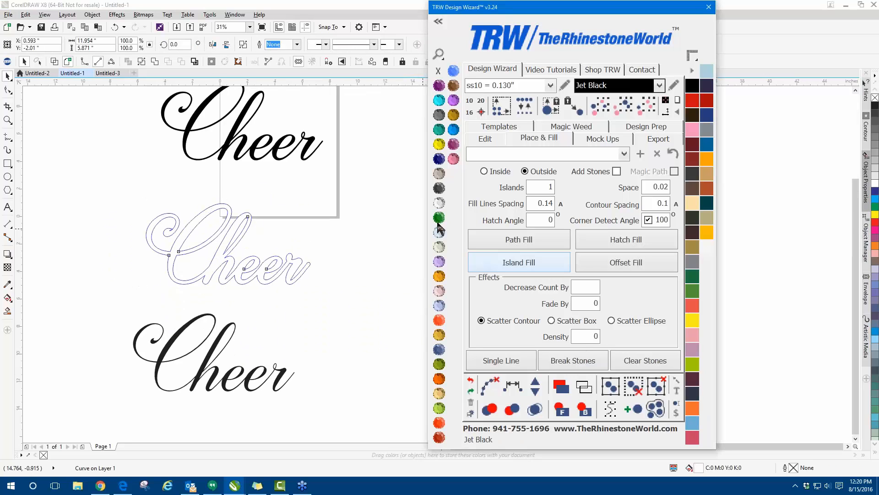
left_click(289, 175)
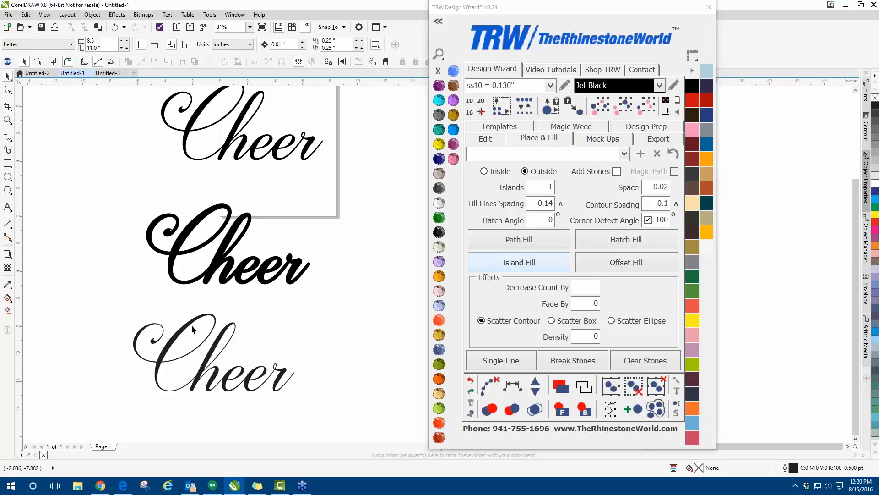
Arrange the three Cheer versions in a closely spaced column, with the original text at about X 0.147 in, Y -8.548 in.
left_click_drag(187, 324, 188, 312)
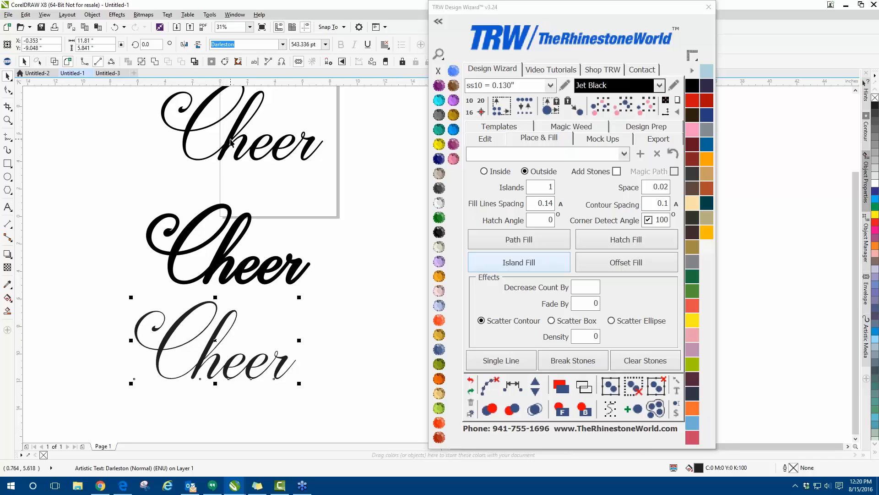
left_click_drag(232, 143, 222, 151)
left_click(193, 224)
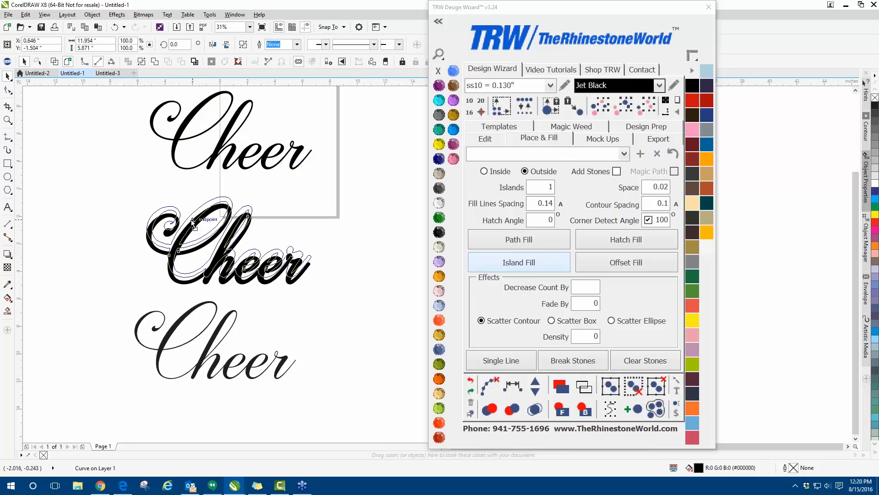
left_click_drag(191, 226, 192, 220)
left_click_drag(180, 318, 187, 311)
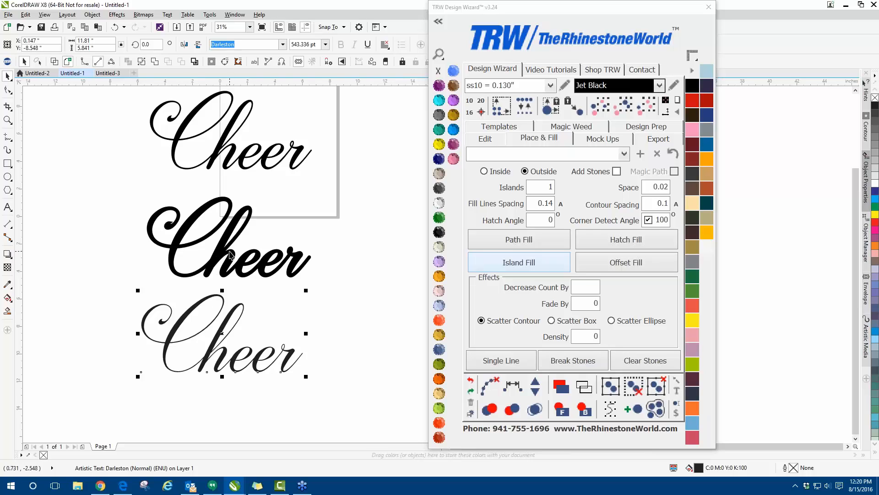
Compare the stroke thickness of the three Cheer versions, from the thin original to the two thickened contours.
scroll(215, 256, "up", 2)
scroll(220, 250, "down", 2)
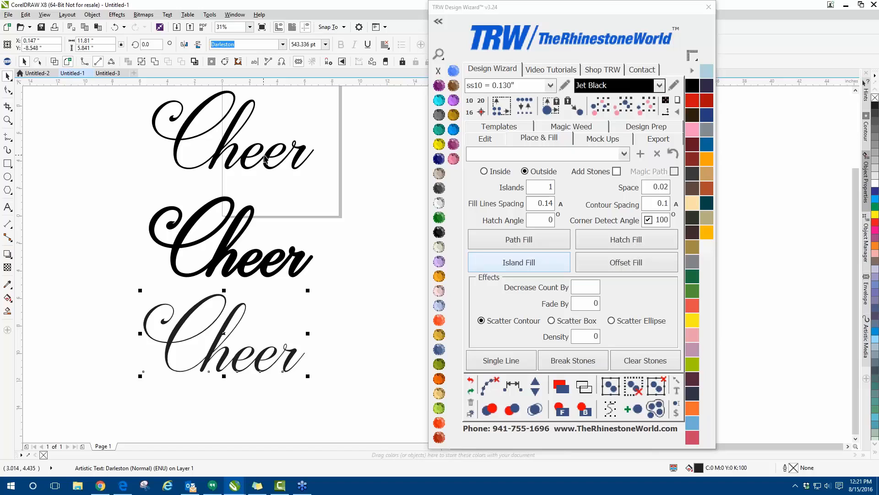
left_click(265, 159)
scroll(259, 167, "down", 1)
scroll(265, 125, "up", 2)
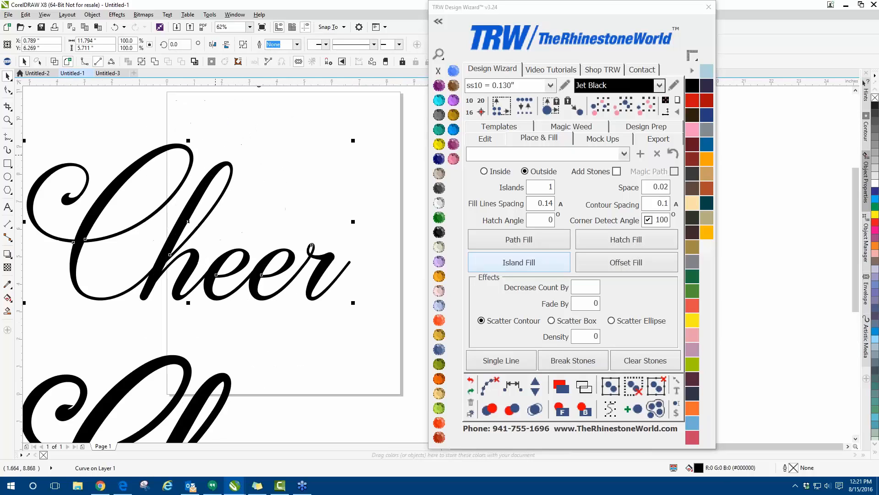
scroll(264, 172, "down", 1)
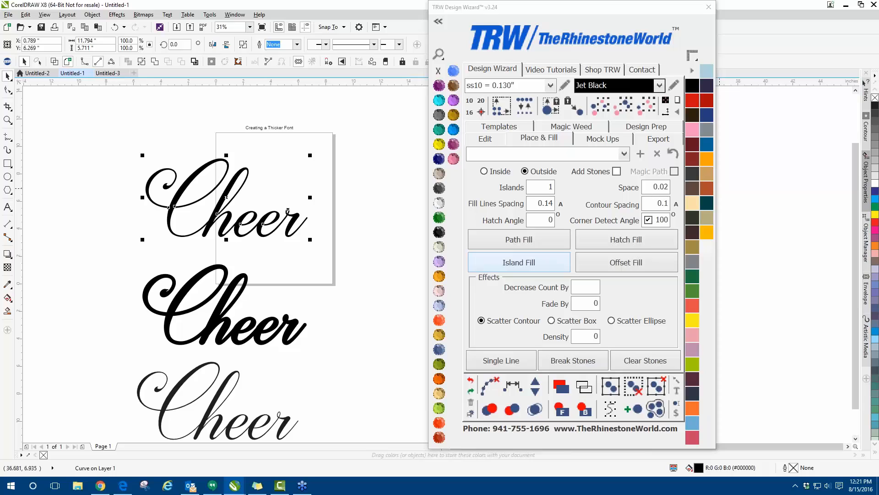
scroll(115, 222, "down", 1)
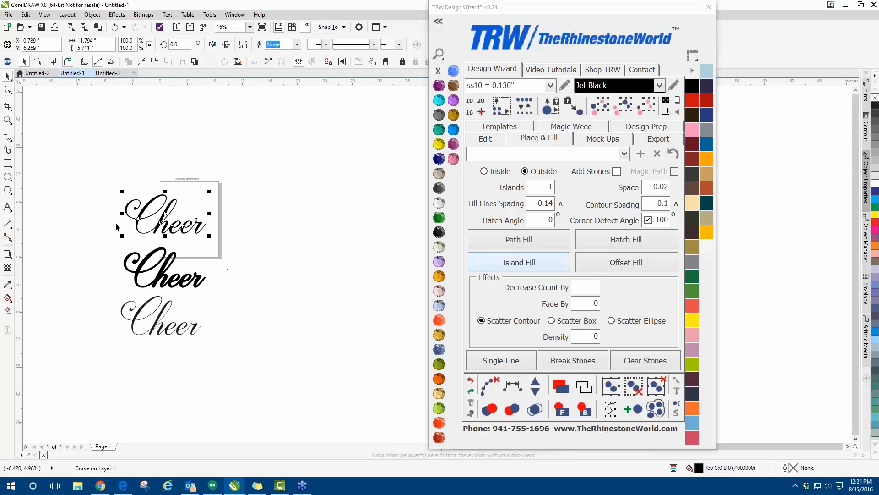
scroll(101, 265, "up", 1)
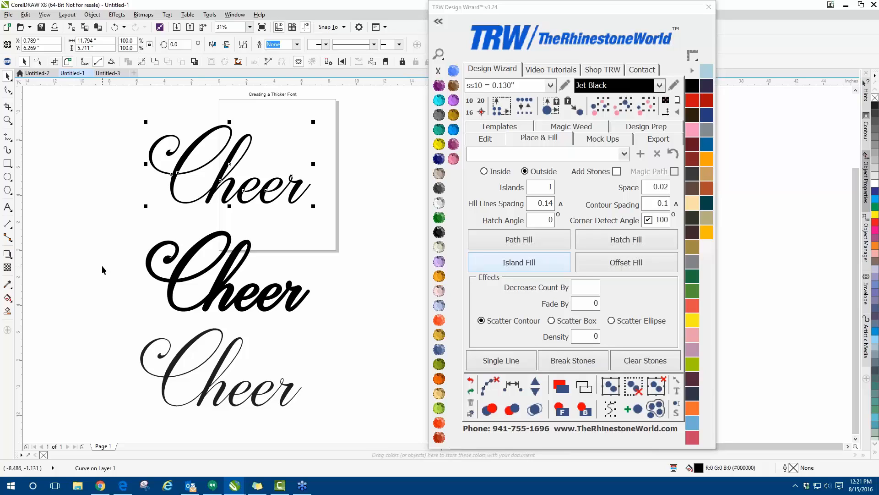
scroll(241, 270, "down", 2)
scroll(223, 340, "up", 2)
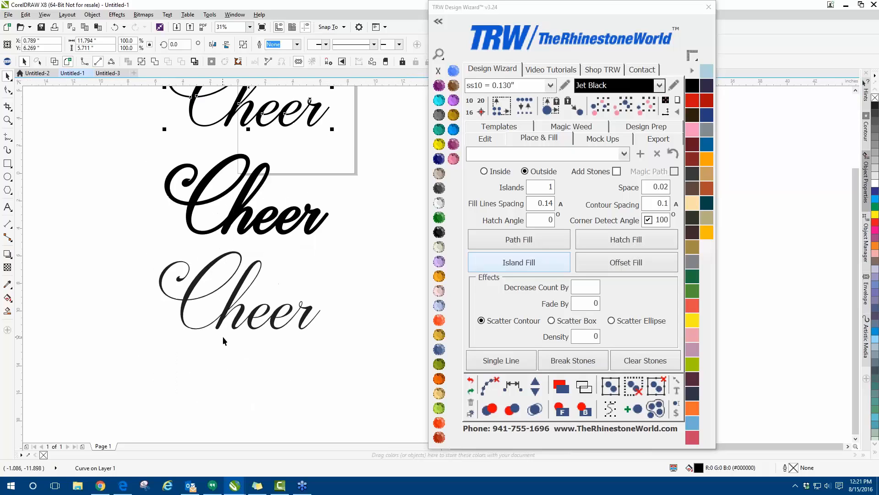
Create one outside Island Fill contour around the original Cheer text with 0.07 contour spacing.
scroll(223, 340, "up", 2)
left_click(230, 311)
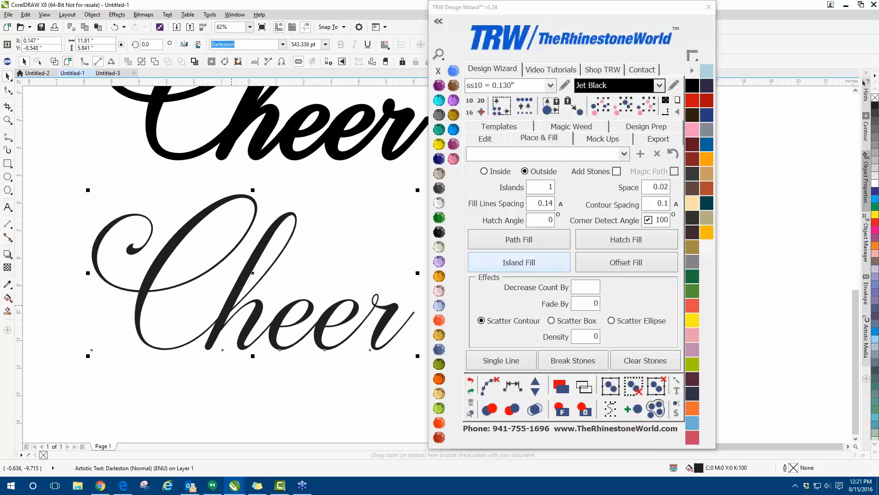
double_click(664, 204)
left_click_drag(664, 203, 670, 199)
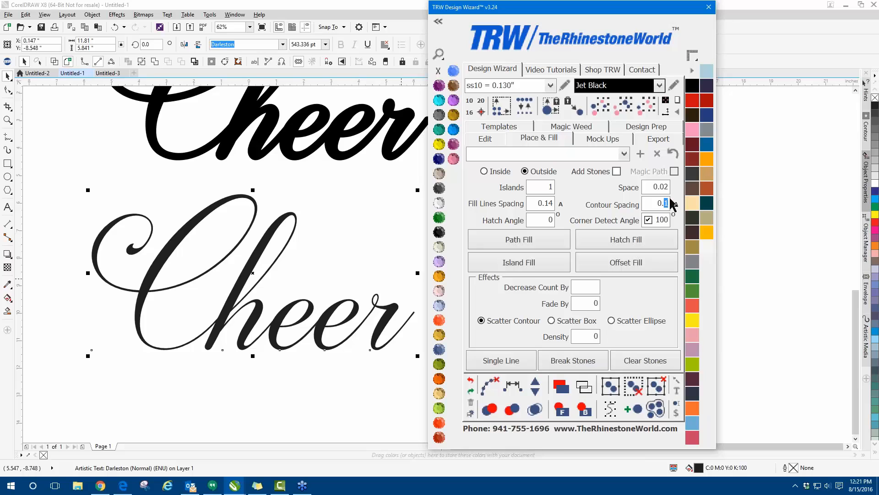
type("07")
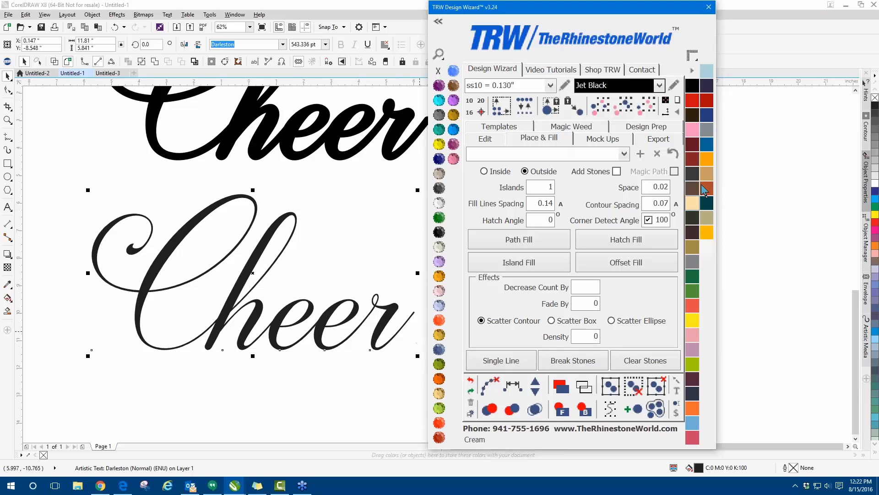
left_click(540, 259)
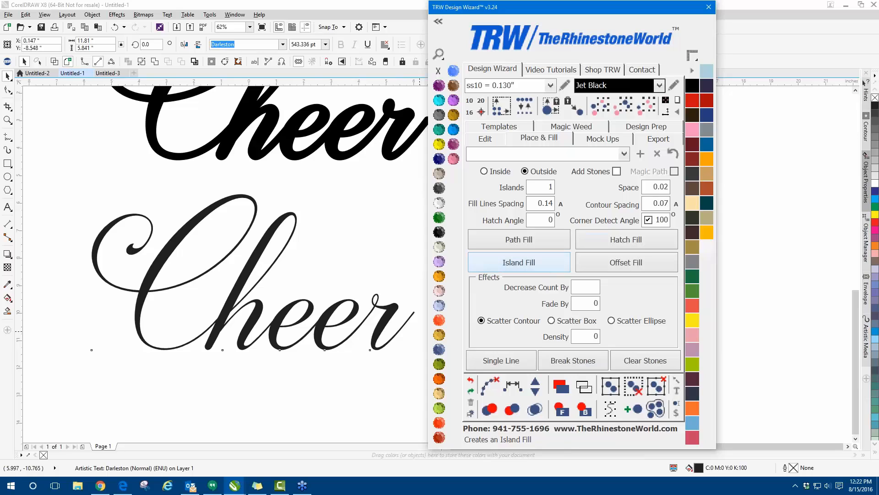
Fill the new contour around the original Cheer text with Citrine.
scroll(275, 215, "up", 5)
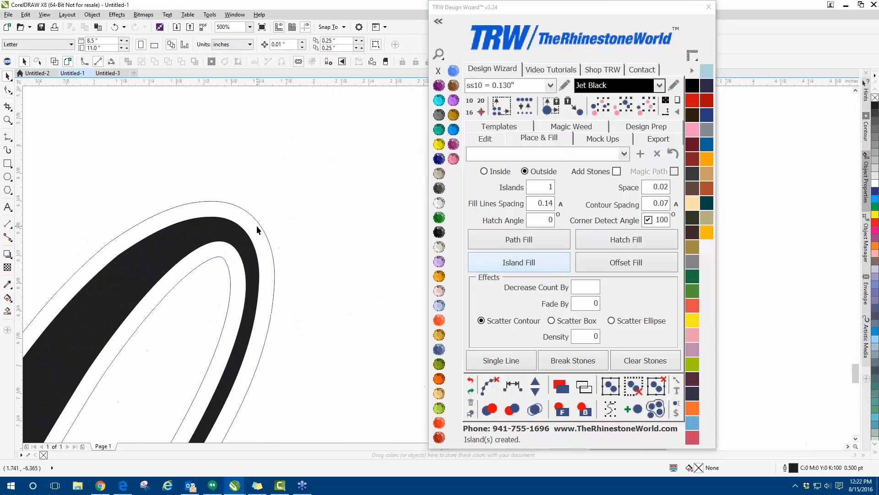
left_click(262, 228)
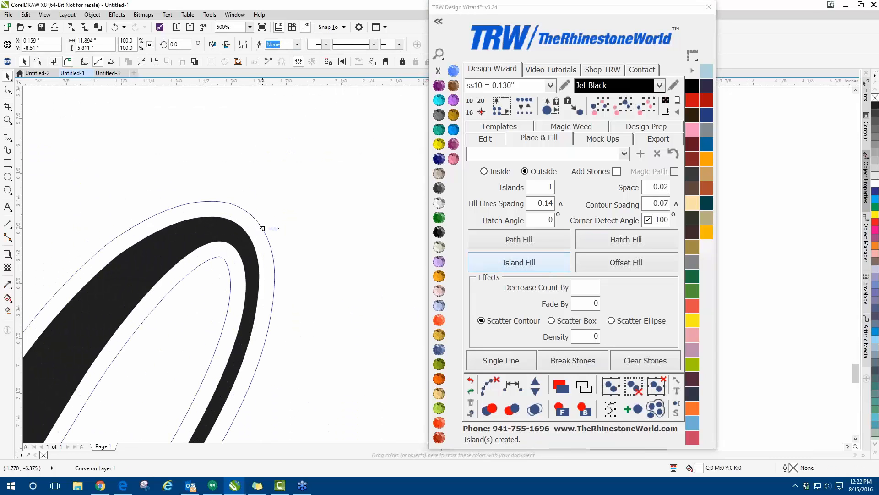
left_click(439, 144)
left_click(239, 197)
scroll(239, 197, "down", 5)
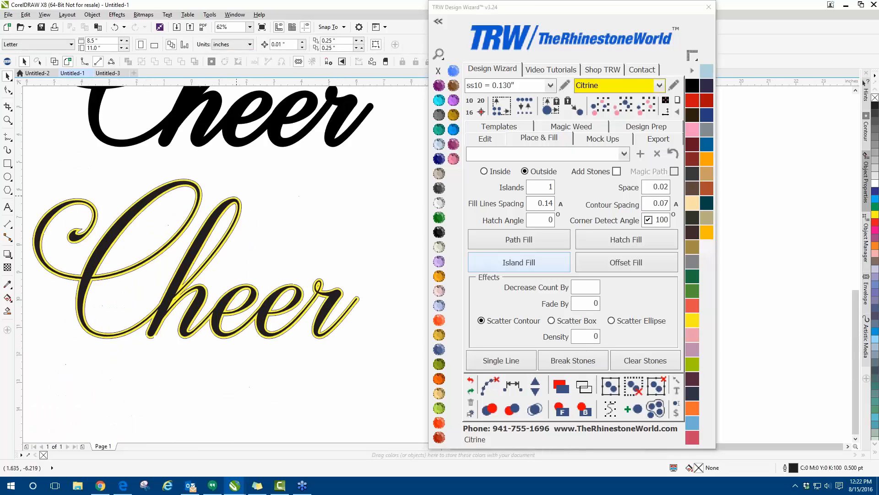
Recolour the original Cheer text in TRW Blue and inspect it against its yellow contour.
scroll(170, 216, "left", 1)
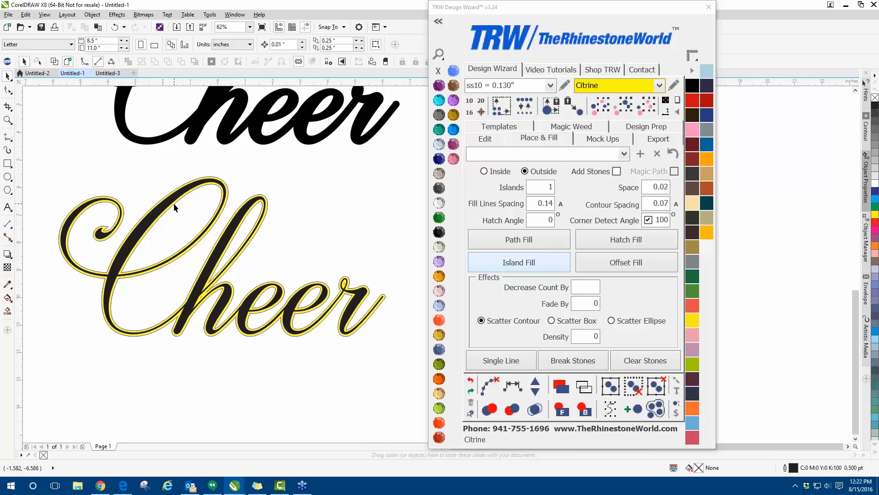
left_click(174, 202)
left_click(453, 129)
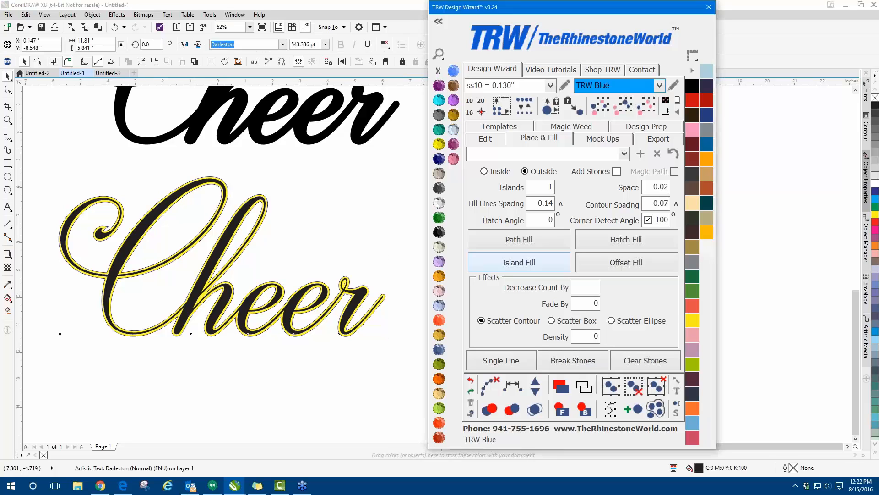
left_click(95, 218)
scroll(140, 196, "up", 3)
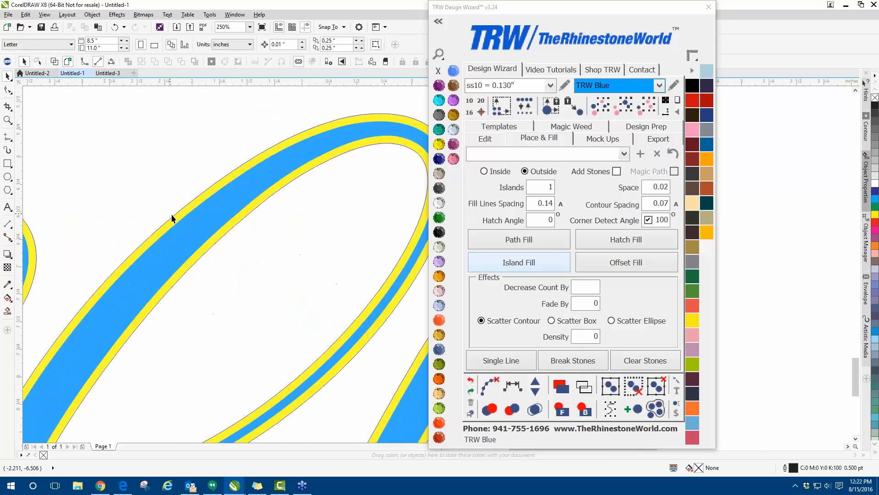
Remove the outlines from the blue Cheer text and its yellow contour, and check the borderless result.
scroll(172, 217, "down", 5)
left_click_drag(79, 190, 339, 285)
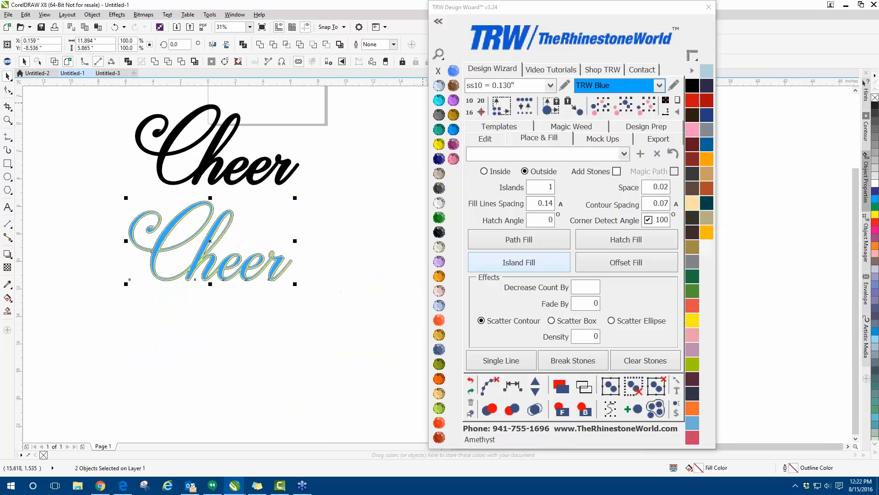
right_click(438, 70)
left_click(325, 206)
scroll(215, 263, "up", 2)
scroll(213, 223, "down", 1)
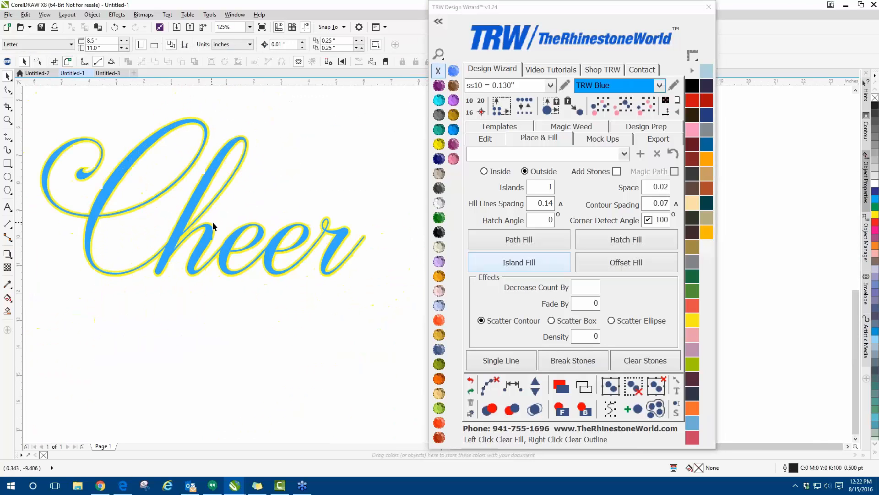
scroll(213, 226, "down", 2)
scroll(85, 223, "up", 1)
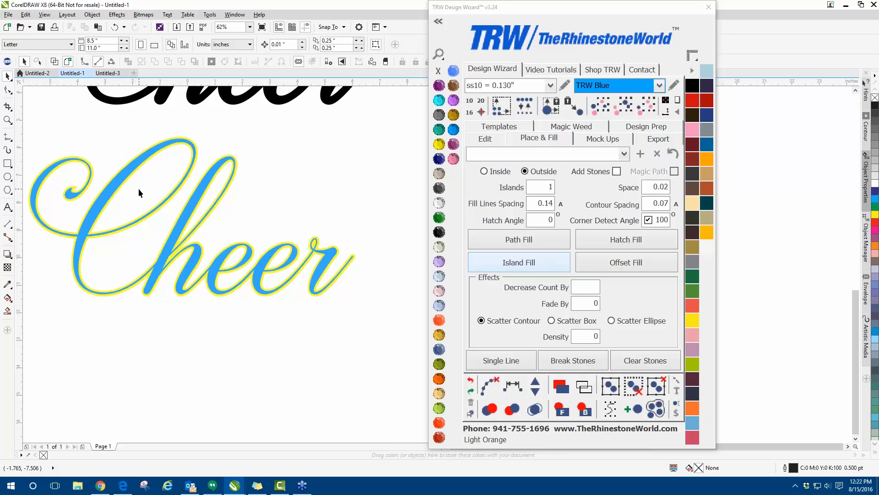
Recolour the two-colour Cheer design with Cobalt for the text and Tanzanite for its surrounding contour.
scroll(77, 177, "up", 2)
left_click(236, 164)
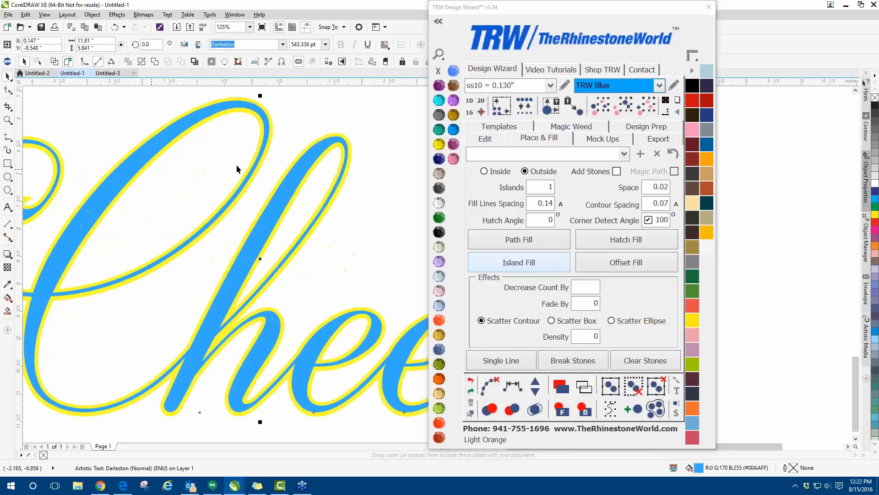
left_click(439, 158)
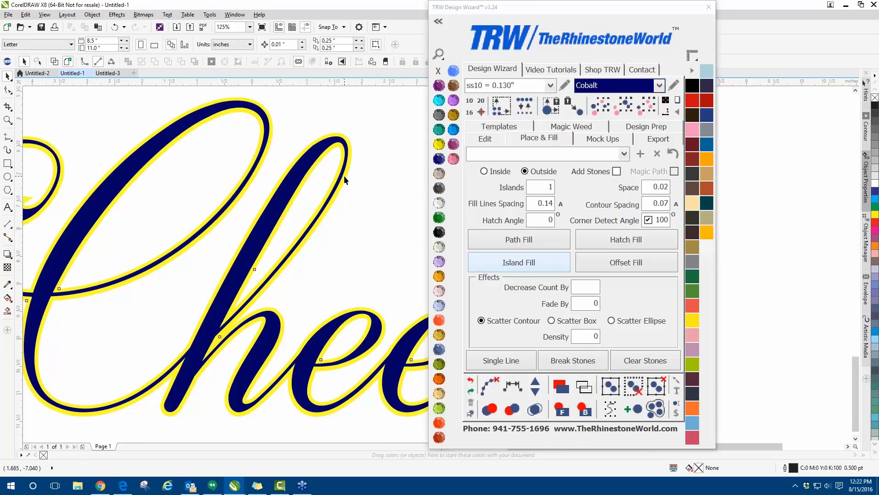
left_click(453, 100)
scroll(291, 207, "down", 3)
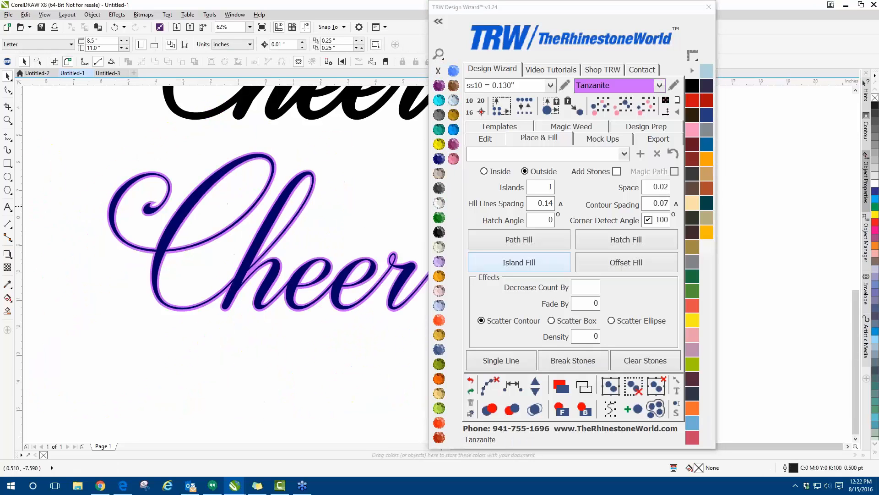
scroll(292, 207, "up", 1)
left_click_drag(533, 5, 573, 5)
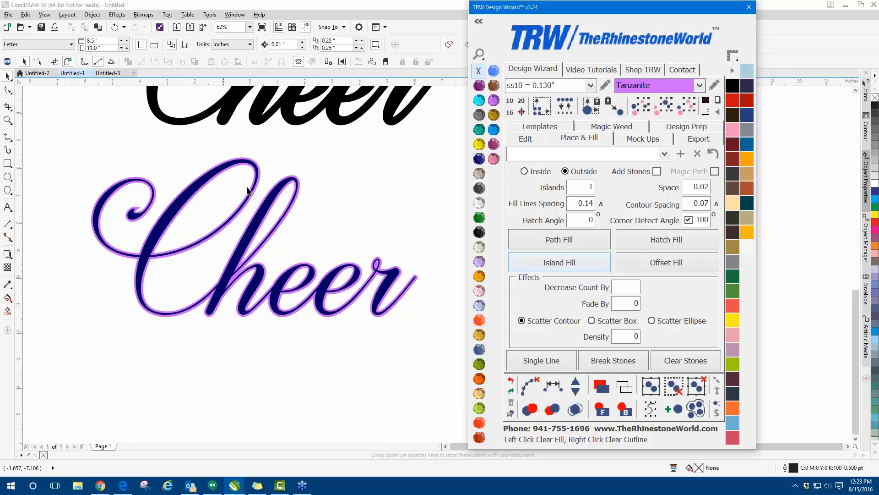
Move the Cobalt Cheer text off its Tanzanite contour and undo the move.
left_click_drag(192, 188, 160, 316)
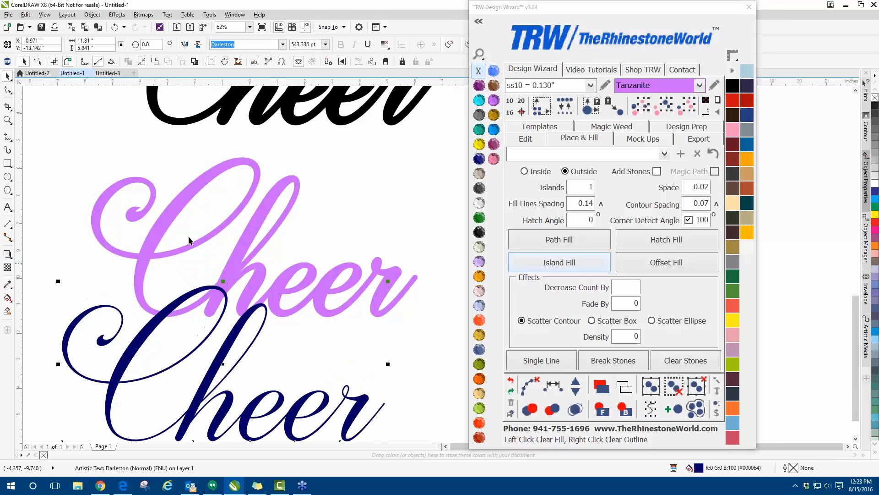
key("ctrl+z")
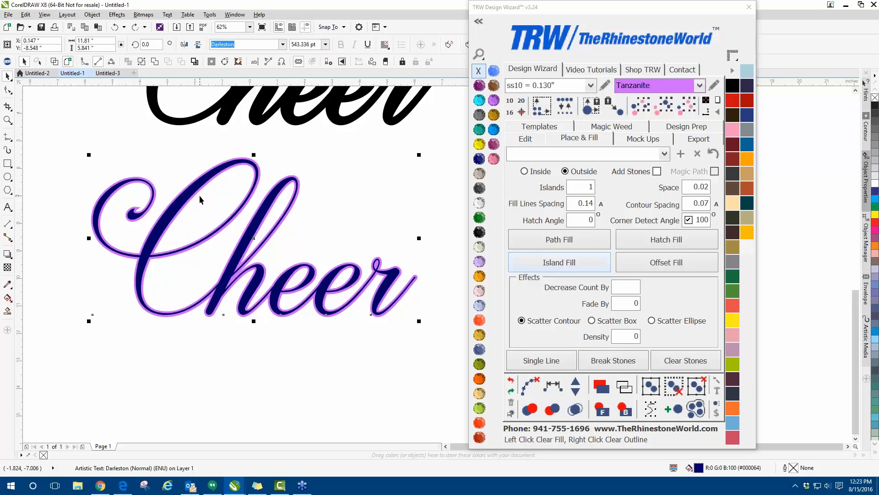
scroll(172, 212, "down", 2)
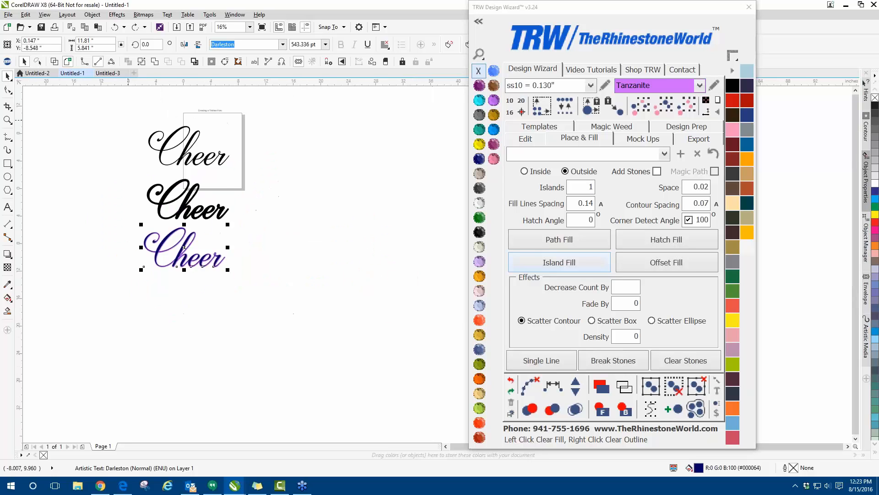
scroll(141, 156, "up", 1)
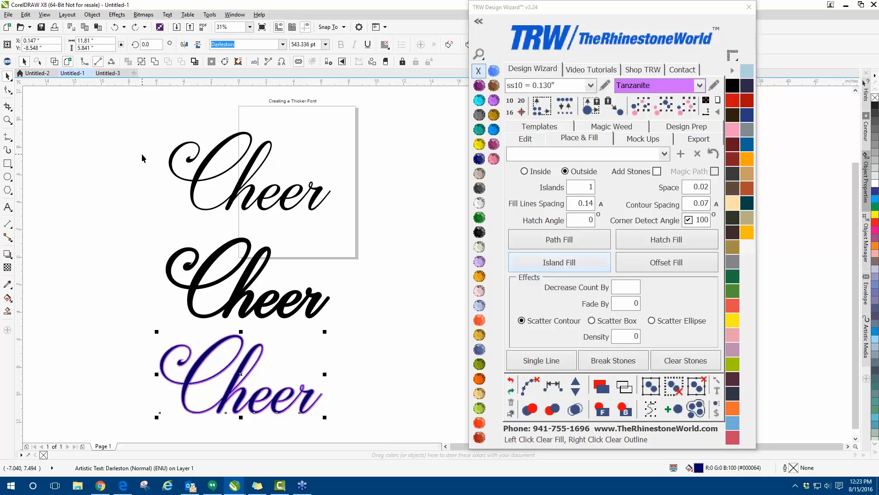
Move the Cobalt Cheer text beside the other versions and create three outside Island Fill contours around it with 0.07 contour spacing.
left_click(578, 190)
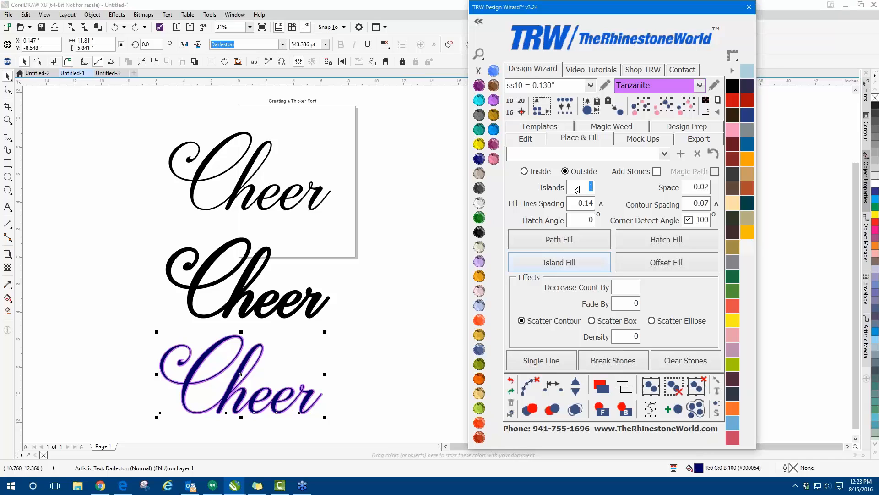
type("3")
scroll(269, 324, "down", 2)
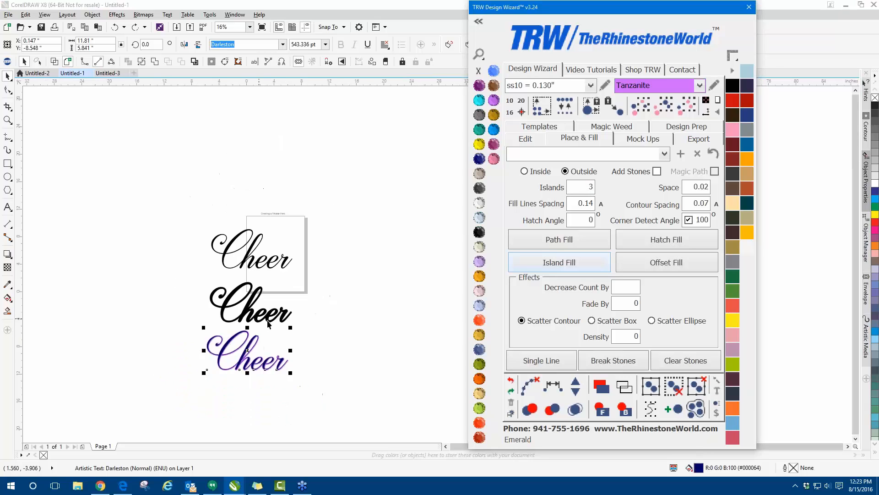
scroll(269, 324, "up", 2)
left_click(216, 316)
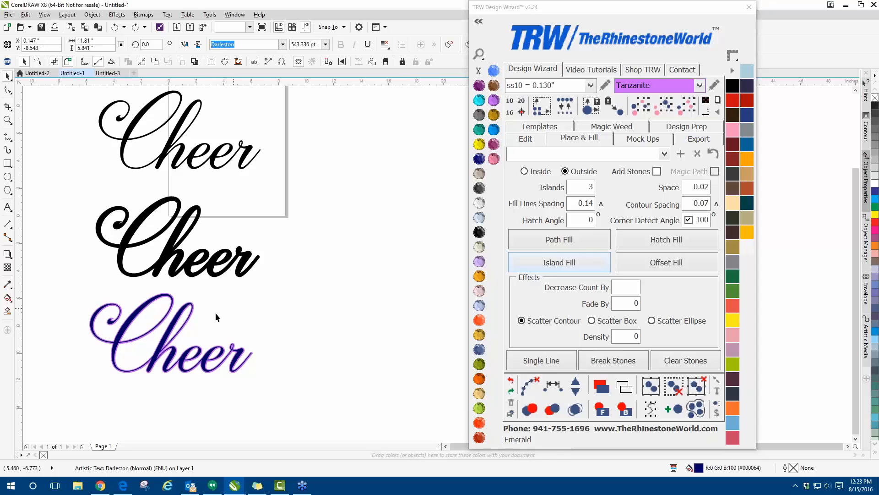
left_click(590, 269)
scroll(334, 290, "up", 4)
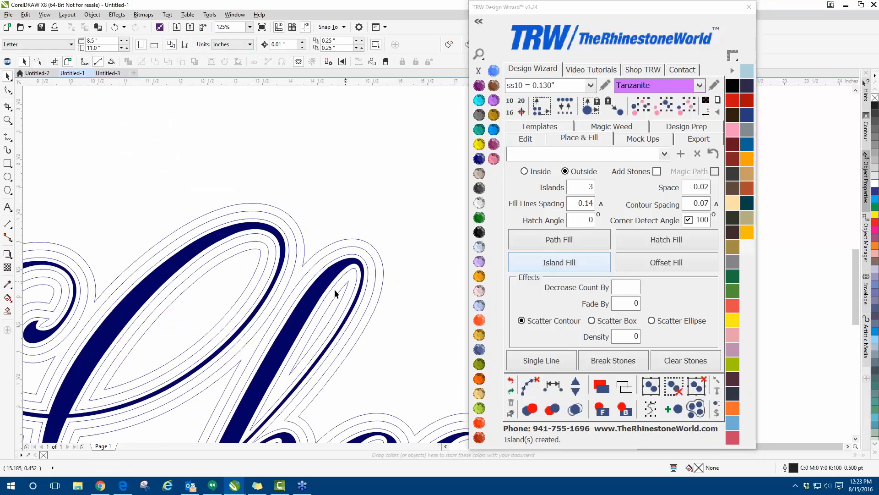
Fill the inner contour around the Cobalt Cheer text with Emerald, the middle one with Citrine and the outer one with TRW Blue.
scroll(335, 290, "up", 2)
left_click(381, 275)
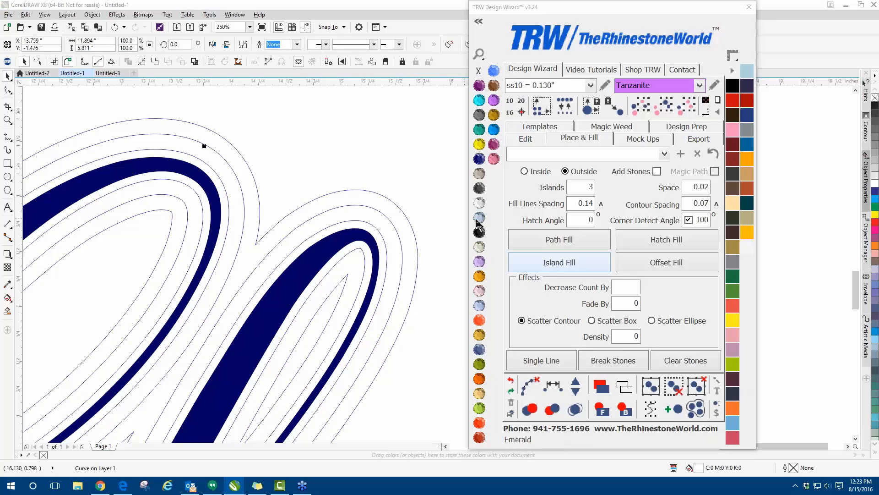
left_click(479, 218)
left_click(400, 254)
left_click(479, 144)
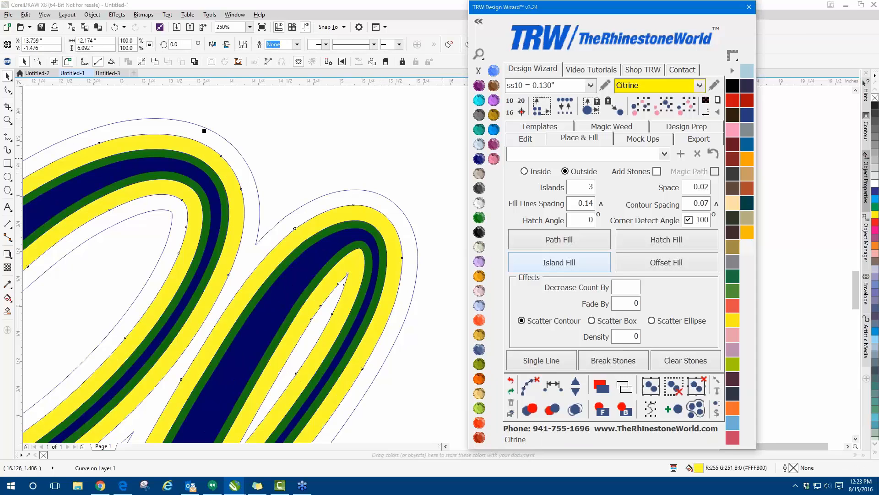
left_click(412, 224)
left_click(493, 131)
left_click(258, 186)
Examine the green, yellow and blue layers around the Cheer text up close and as a whole.
scroll(256, 187, "down", 2)
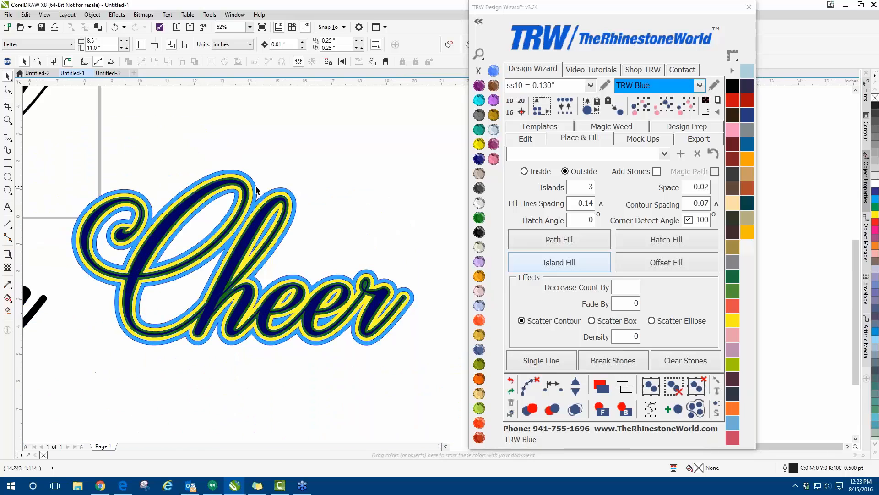
scroll(384, 311, "down", 2)
scroll(249, 272, "up", 2)
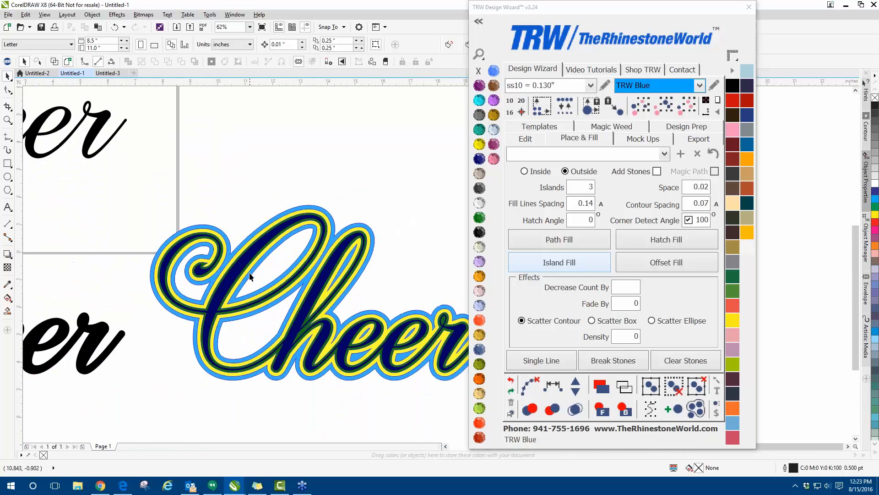
scroll(236, 263, "up", 2)
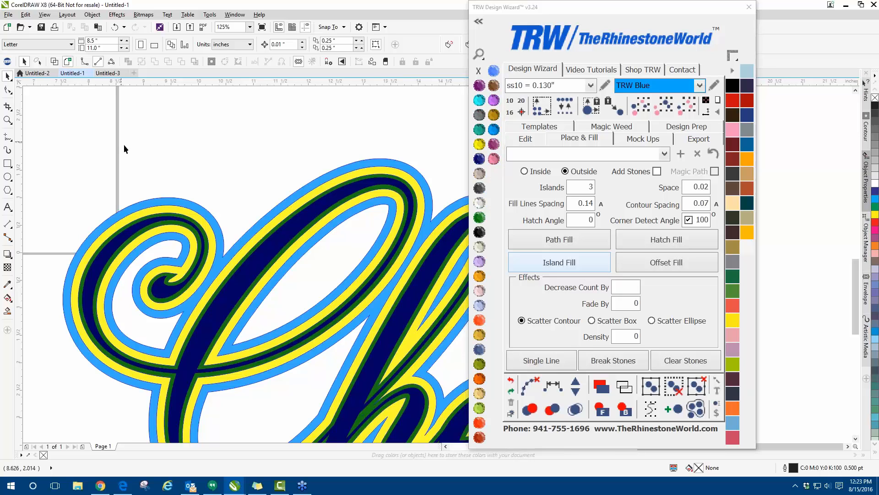
scroll(145, 184, "down", 4)
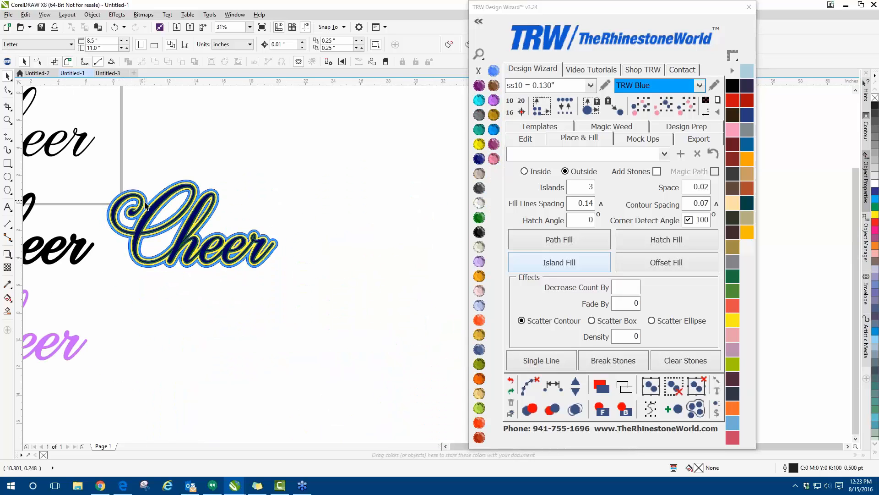
scroll(146, 206, "up", 4)
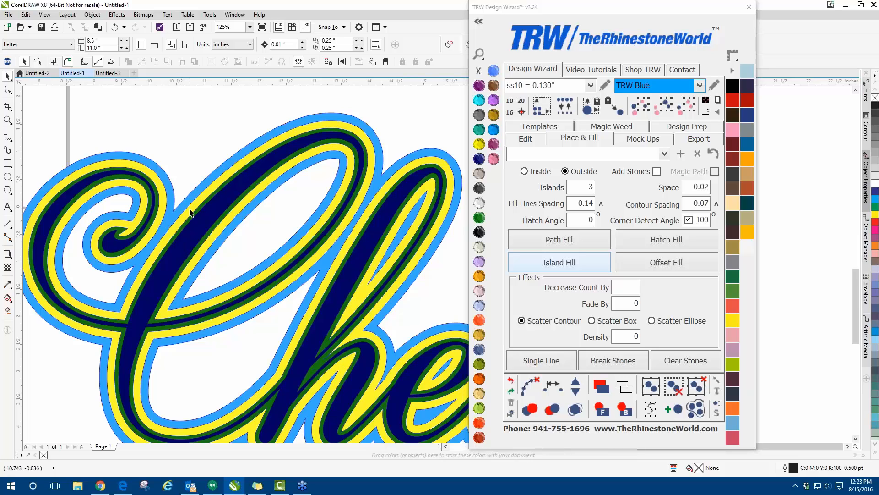
scroll(189, 213, "down", 5)
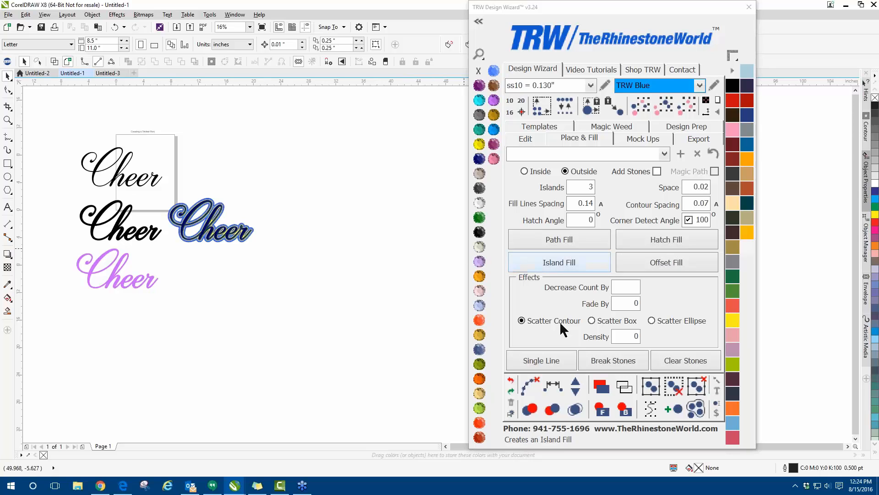
Switch to the Untitled-3 document on adding rhinestones to a text and select the upper script Swim text.
left_click(106, 74)
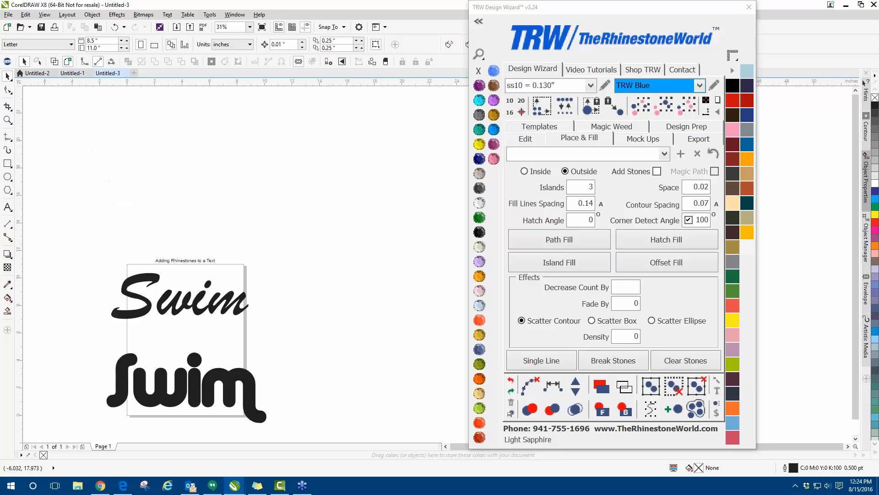
scroll(157, 184, "down", 1)
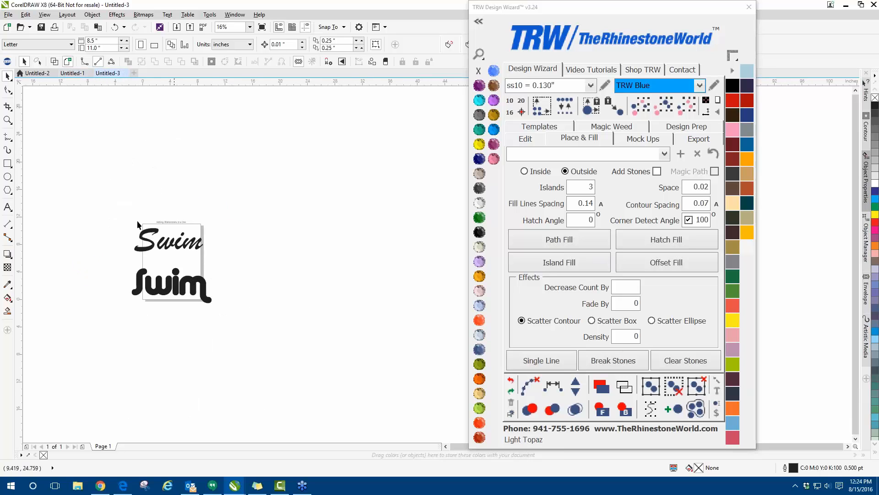
scroll(103, 287, "up", 1)
scroll(232, 212, "up", 1)
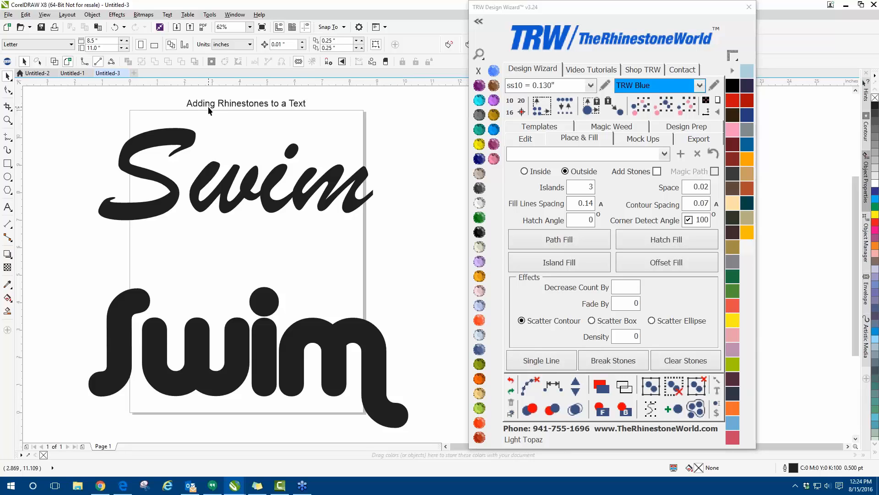
left_click(171, 209)
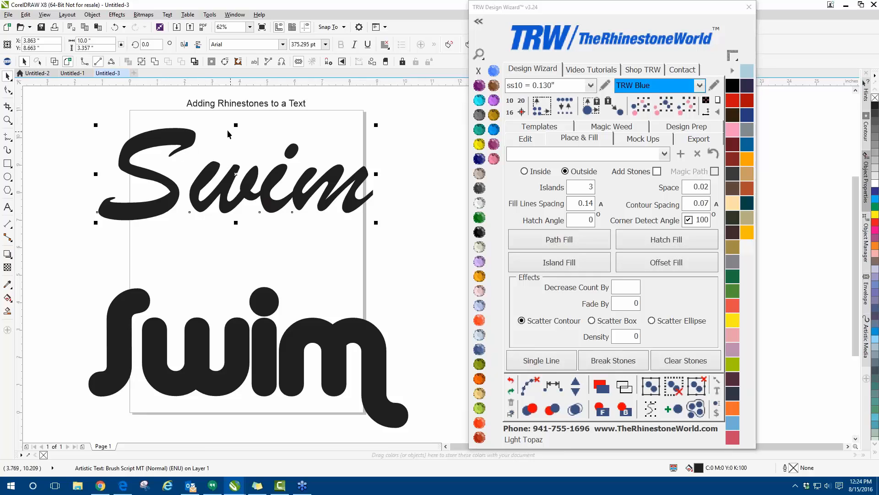
Reset the Place & Fill settings and set the fill lines spacing to 0.14.
left_click(713, 154)
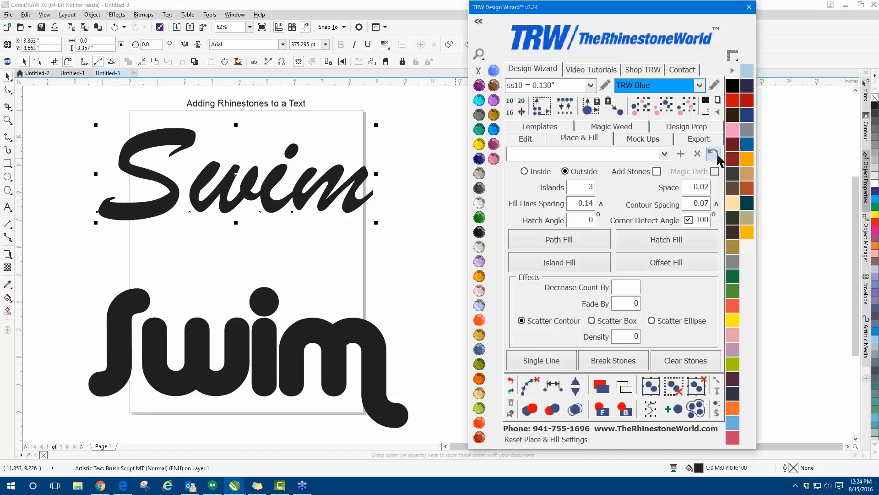
double_click(586, 203)
type("0.14")
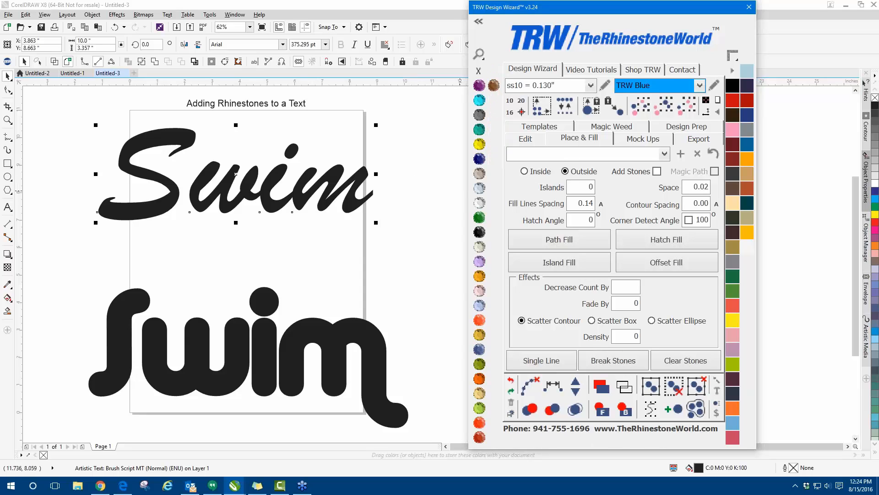
Turn on Add Stones for the fill and set the contour spacing to 0.07.
left_click(649, 173)
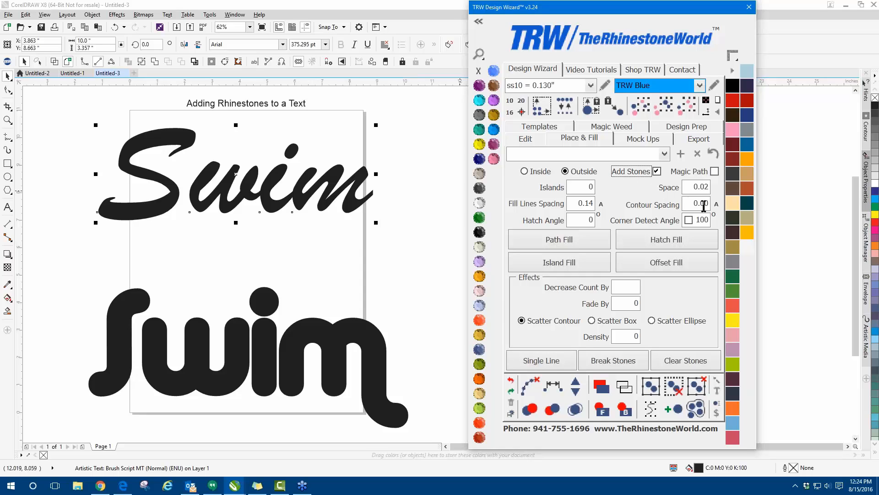
left_click_drag(701, 205, 713, 205)
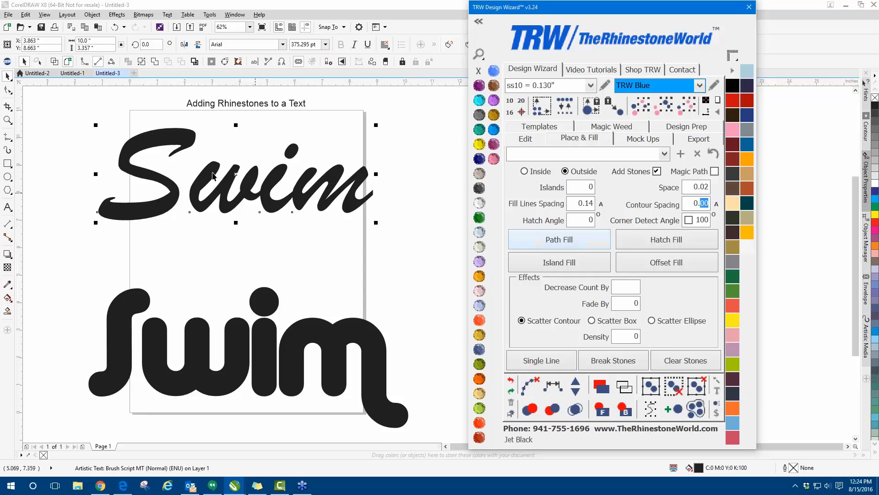
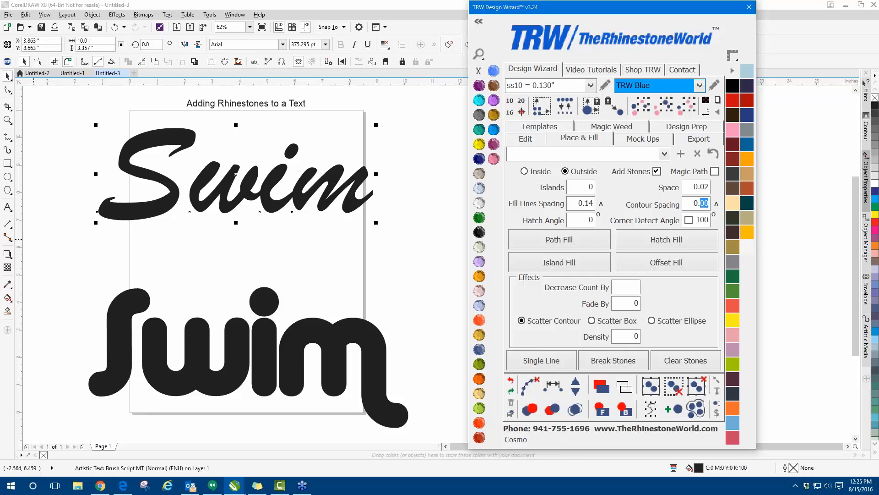
type("07")
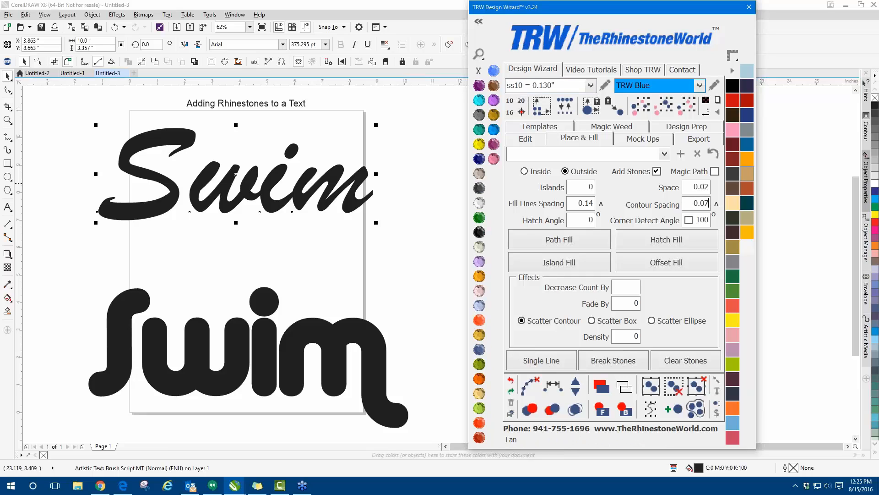
left_click(607, 235)
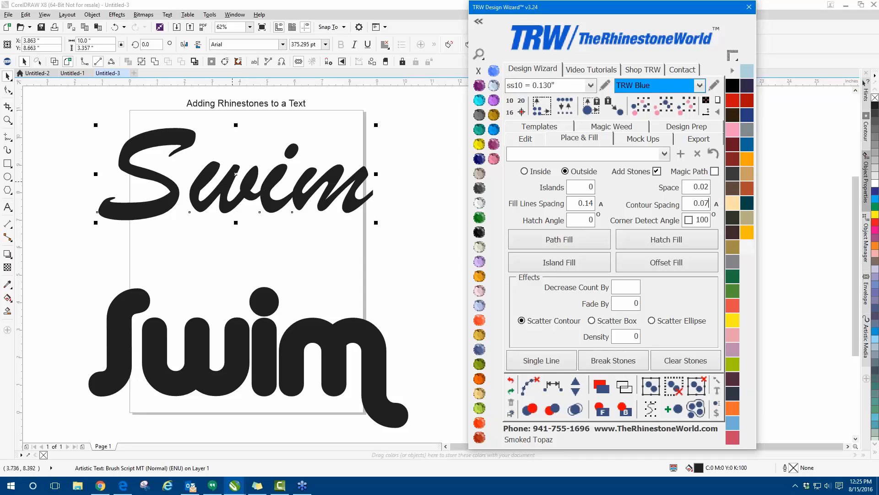
left_click(698, 199)
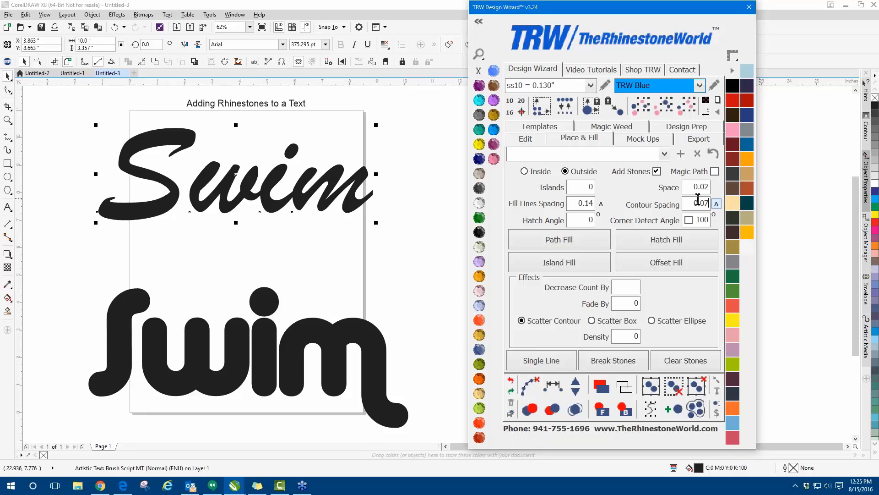
Set the number of islands to 1 and apply Island Fill to the script Swim text.
left_click(570, 263)
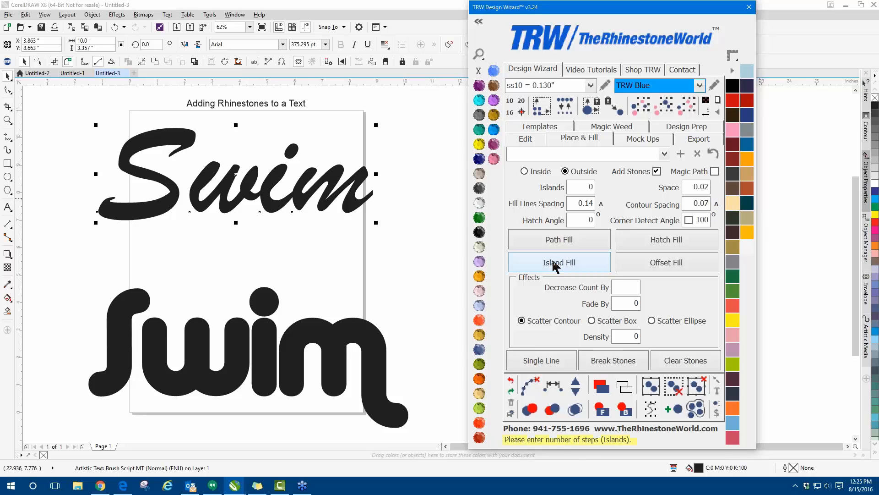
double_click(590, 186)
type("1")
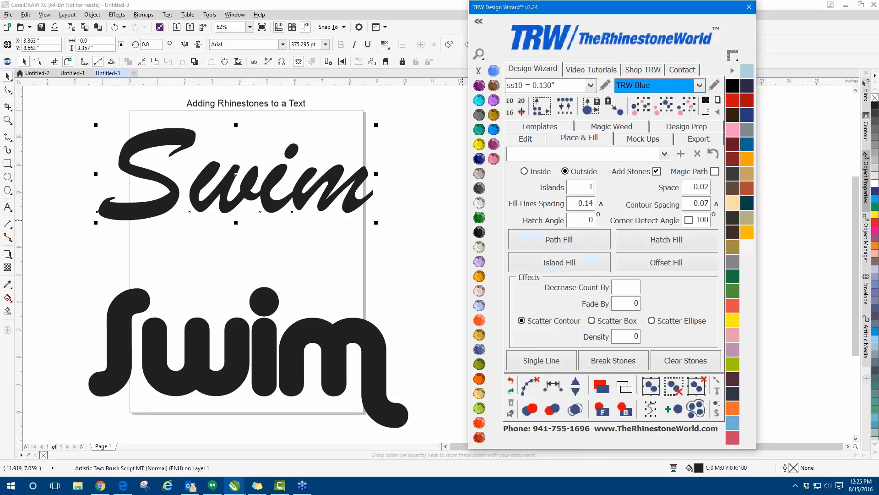
left_click(559, 262)
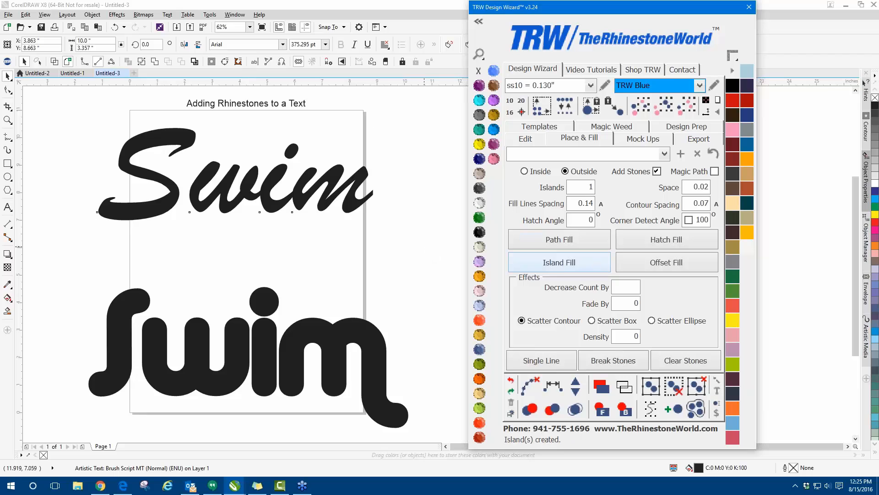
left_click(335, 118)
Examine the gap between the script Swim letters and the surrounding stones, and the stones around the letter m, up close.
scroll(174, 137, "up", 5)
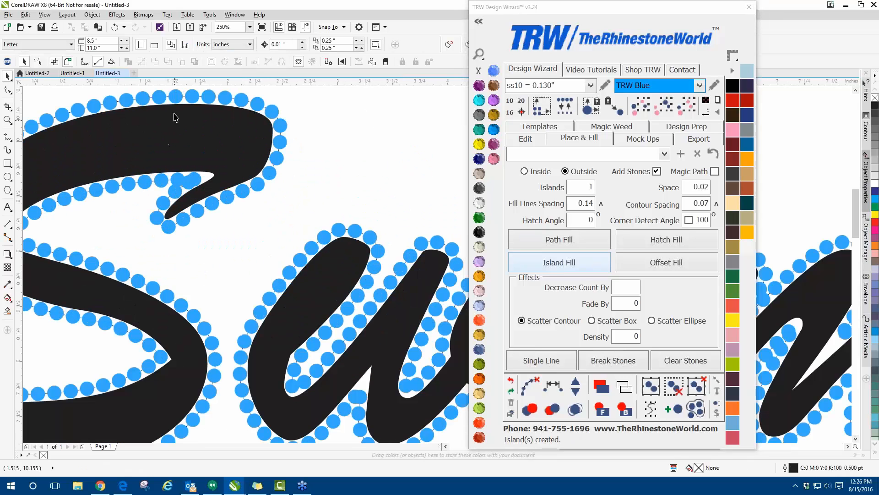
scroll(280, 137, "up", 6)
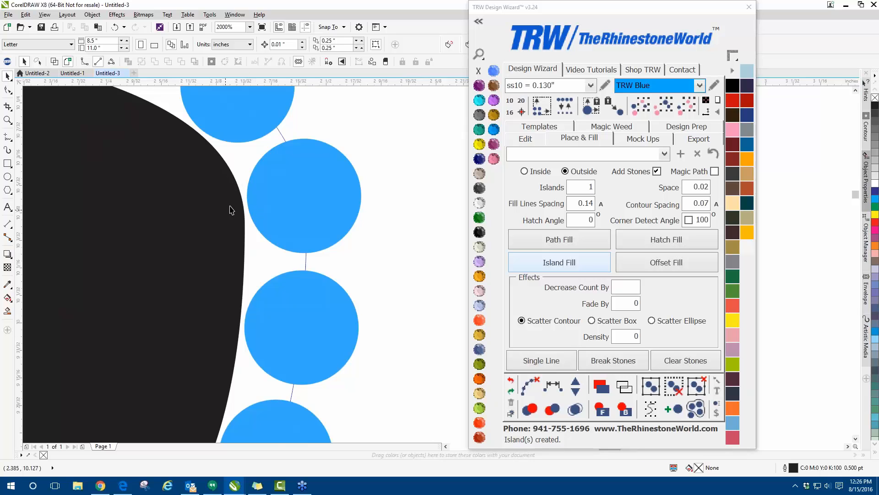
scroll(184, 202, "down", 4)
scroll(235, 210, "down", 3)
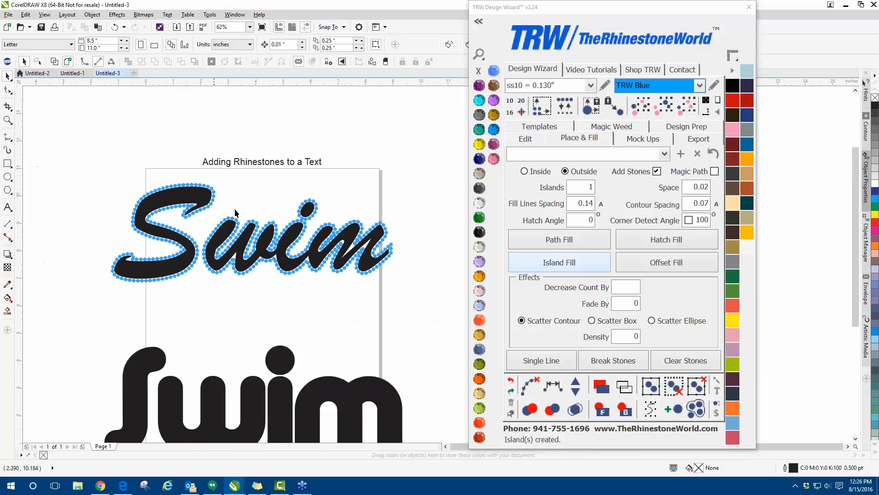
scroll(415, 245, "up", 5)
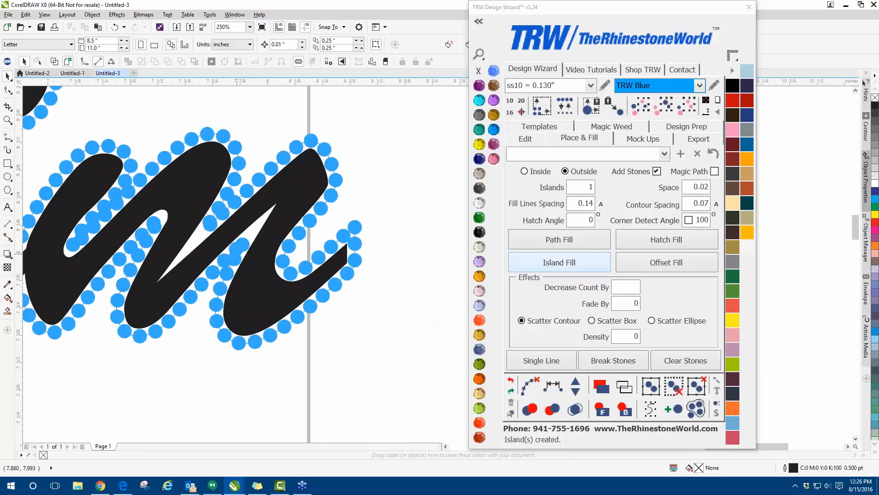
scroll(230, 248, "up", 1)
scroll(230, 247, "down", 1)
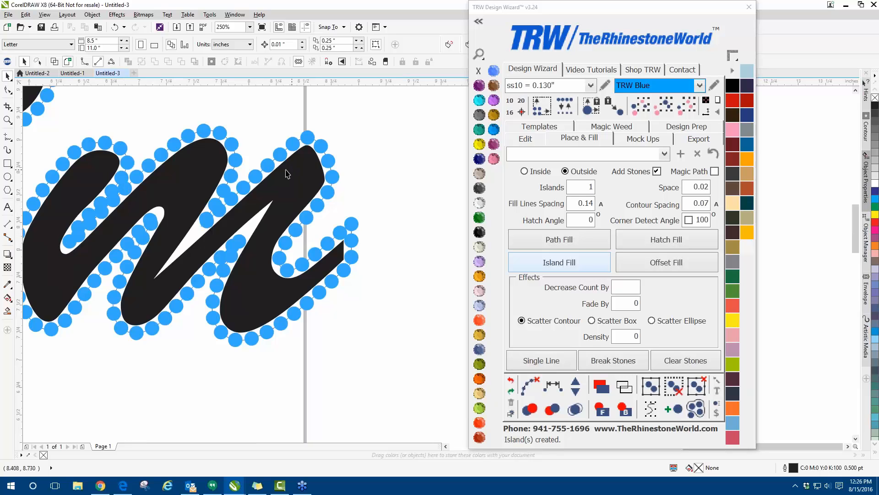
scroll(291, 181, "down", 1)
scroll(281, 190, "down", 1)
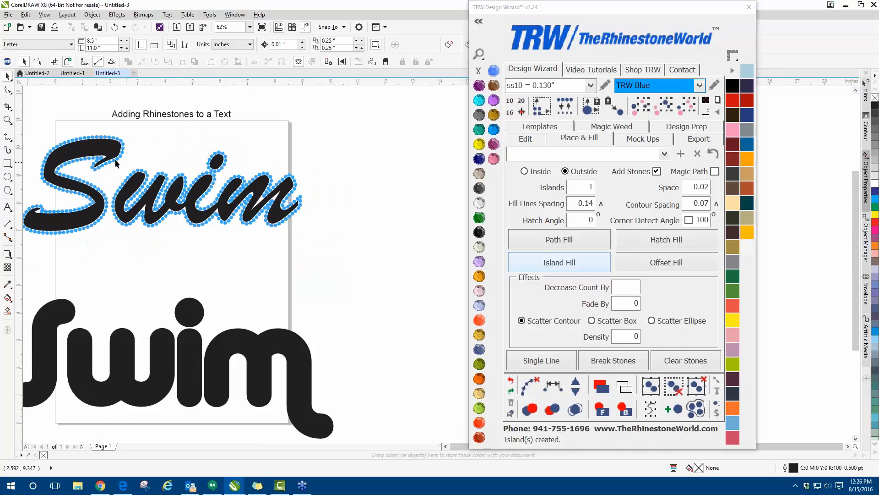
Place a copy of the script Swim text, without its stones, to the right of the page.
scroll(187, 190, "down", 1)
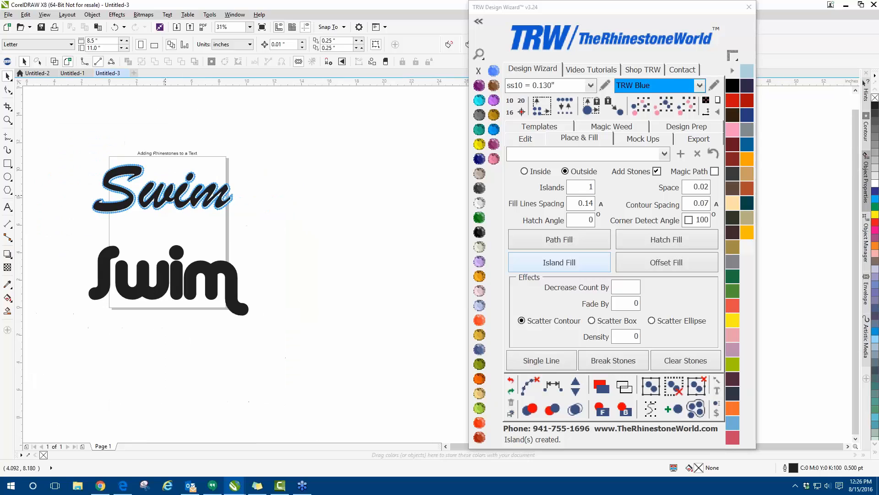
left_click_drag(166, 200, 419, 196)
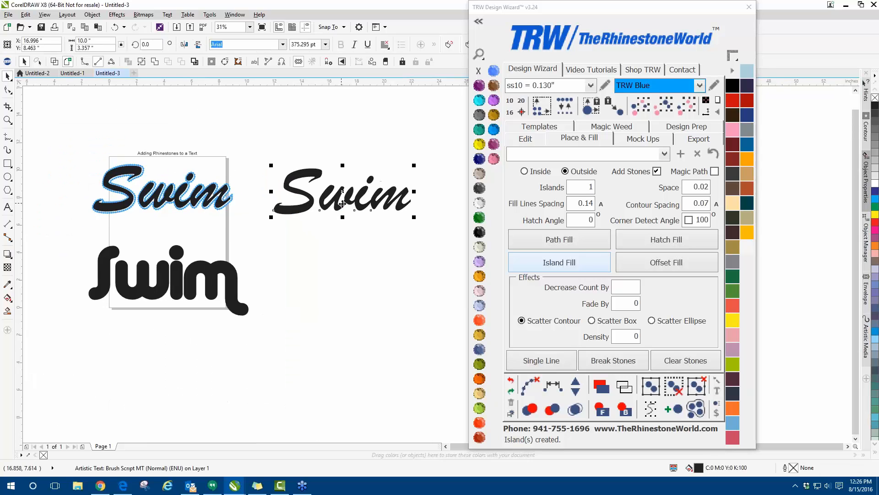
scroll(420, 196, "up", 1)
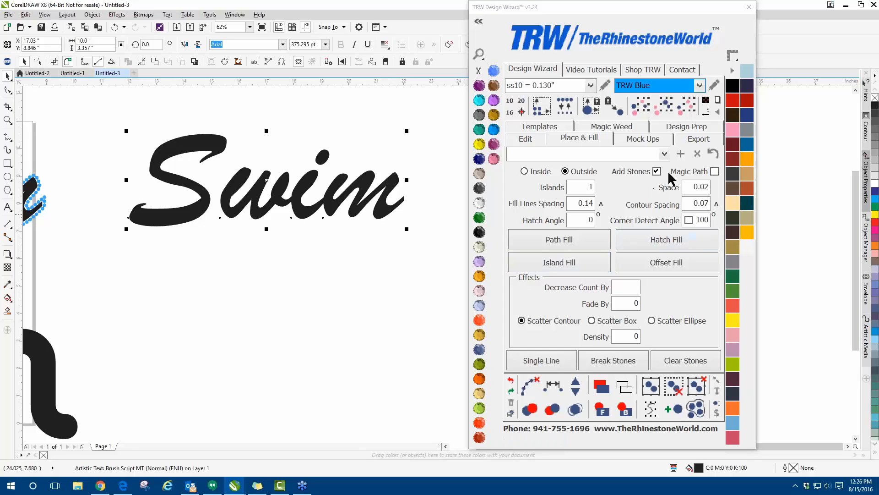
Reset the Place & Fill settings, set fill lines and contour spacing to Auto and islands to 1, and turn on Add Stones.
left_click(712, 151)
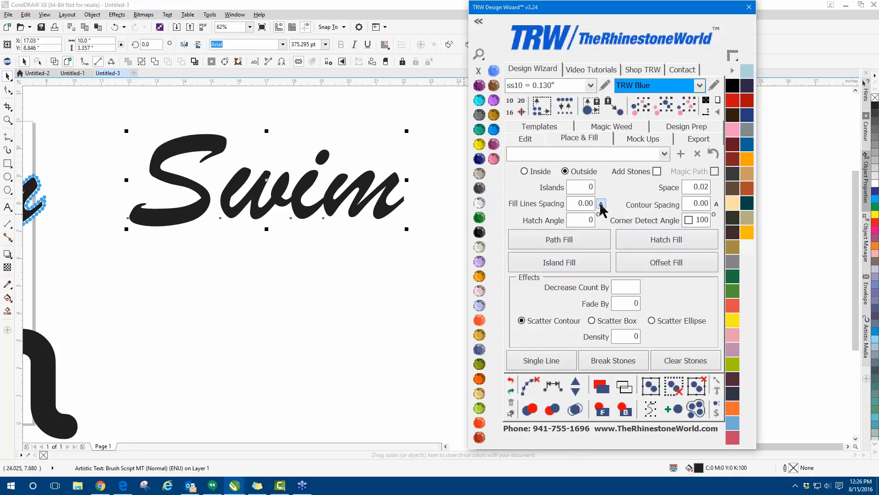
left_click(717, 203)
double_click(592, 187)
type("1")
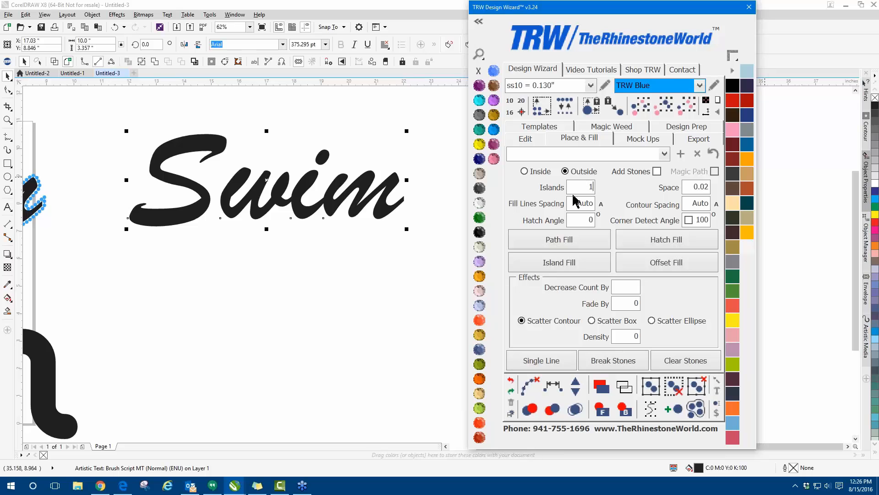
left_click(639, 170)
Apply Island Fill to the Swim copy beside the page and deselect it.
left_click(585, 270)
left_click(192, 118)
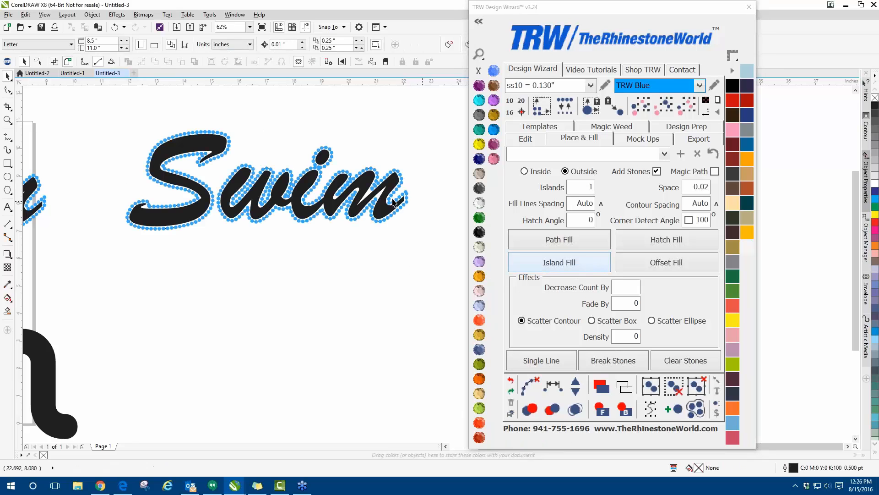
Compare the stone placement around the original script Swim text and its copy, up close and as a whole.
scroll(192, 118, "up", 5)
scroll(261, 164, "up", 5)
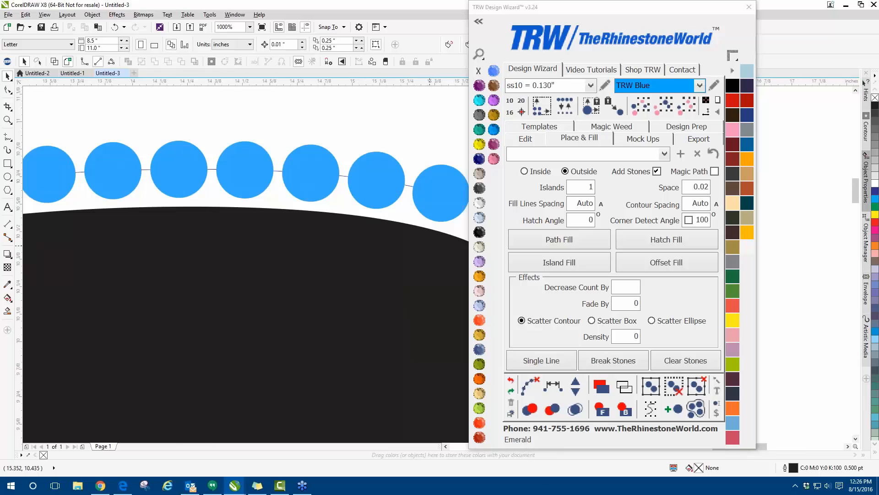
scroll(354, 231, "down", 10)
scroll(215, 234, "up", 10)
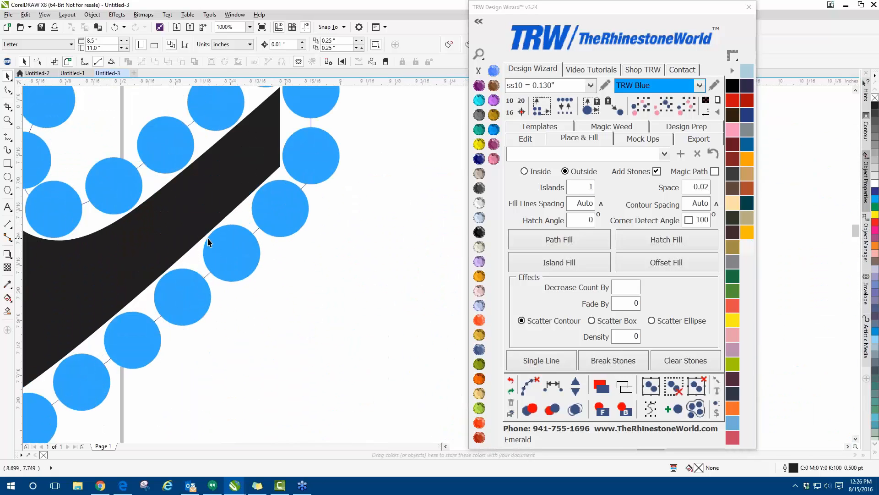
scroll(193, 222, "down", 8)
scroll(251, 190, "up", 7)
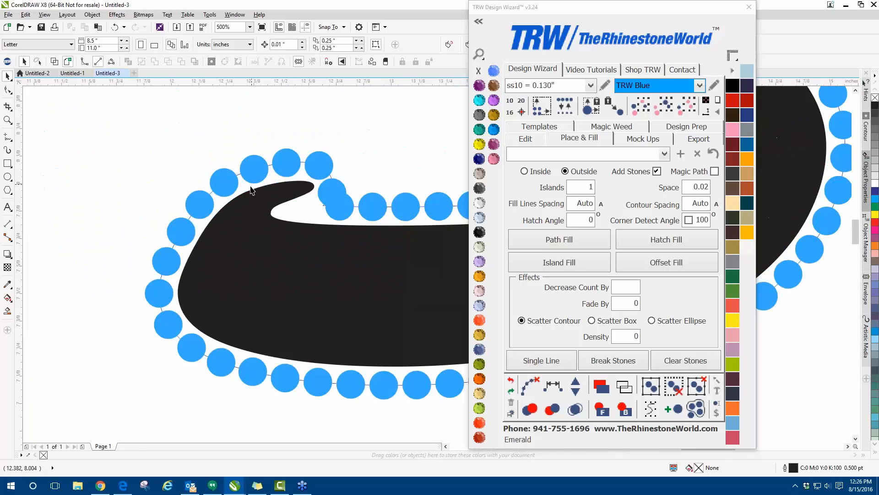
scroll(241, 194, "up", 3)
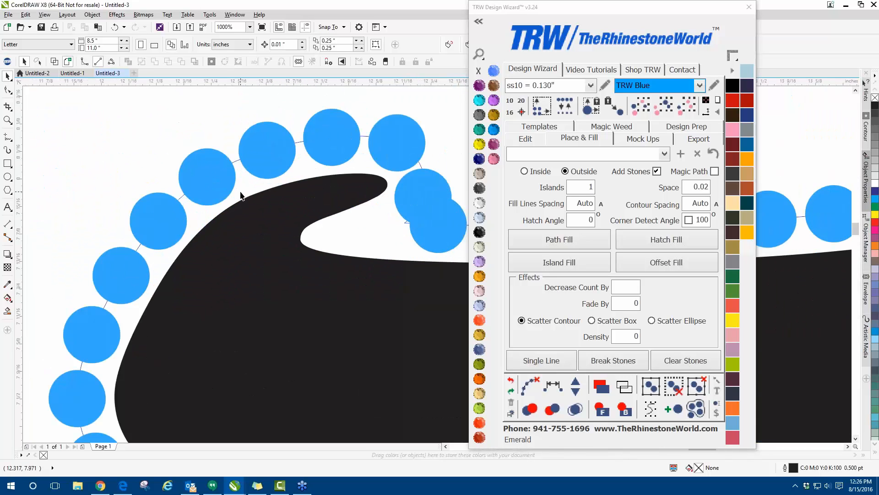
scroll(221, 210, "down", 6)
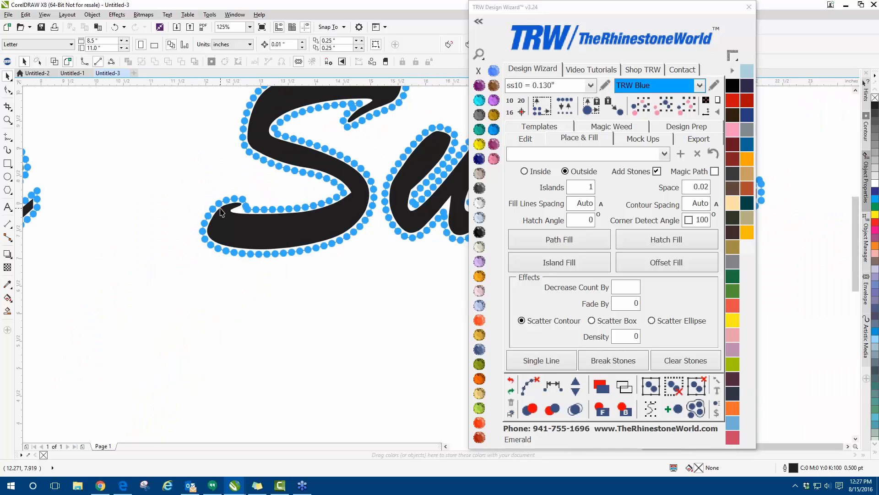
scroll(221, 212, "down", 2)
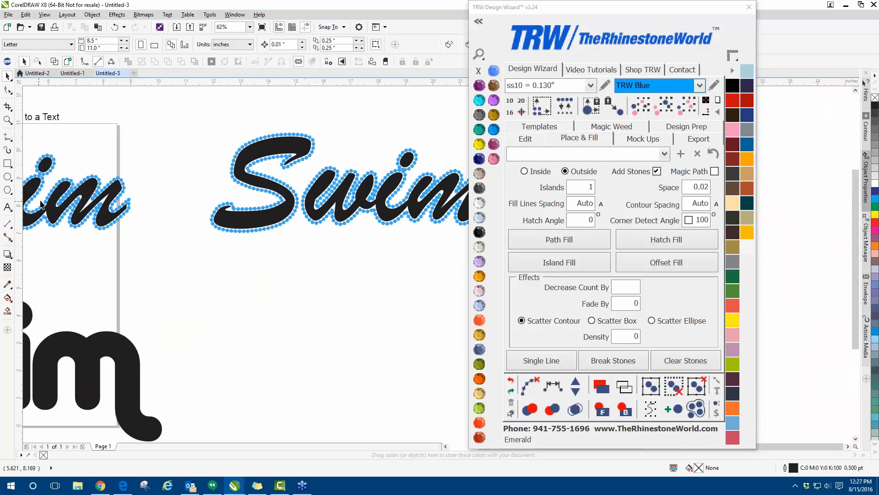
scroll(67, 188, "up", 2)
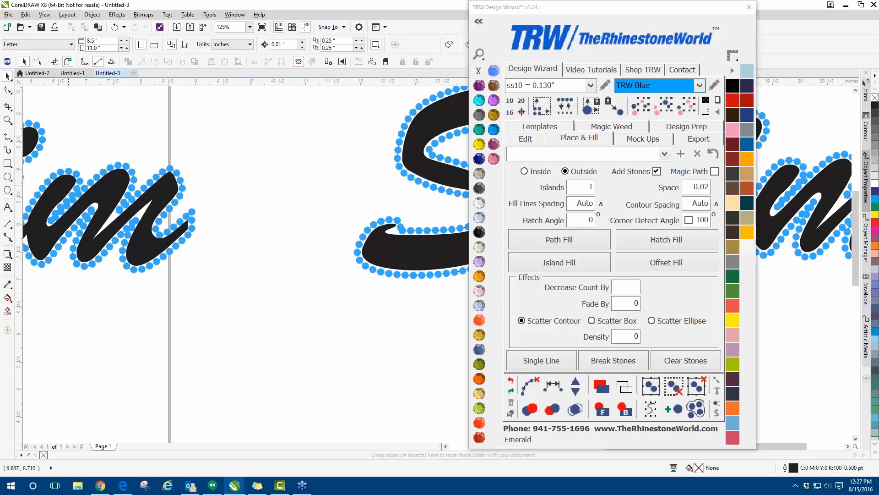
scroll(71, 185, "up", 2)
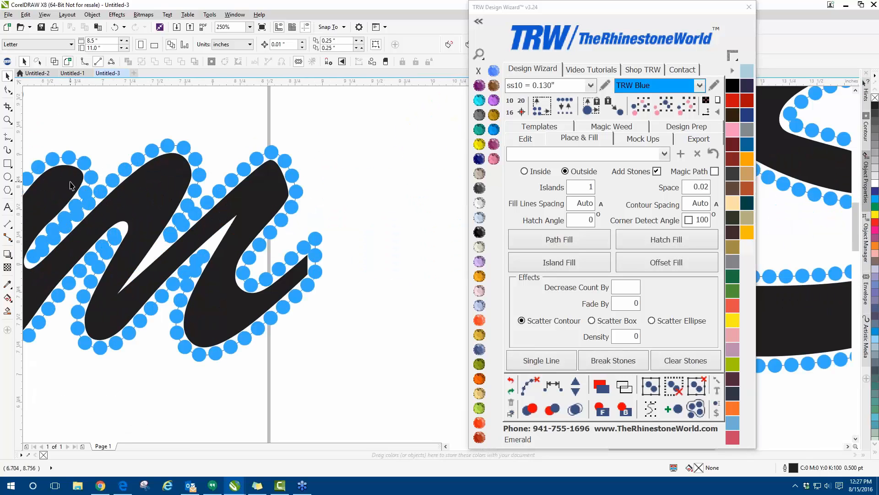
scroll(71, 186, "down", 4)
scroll(448, 188, "down", 2)
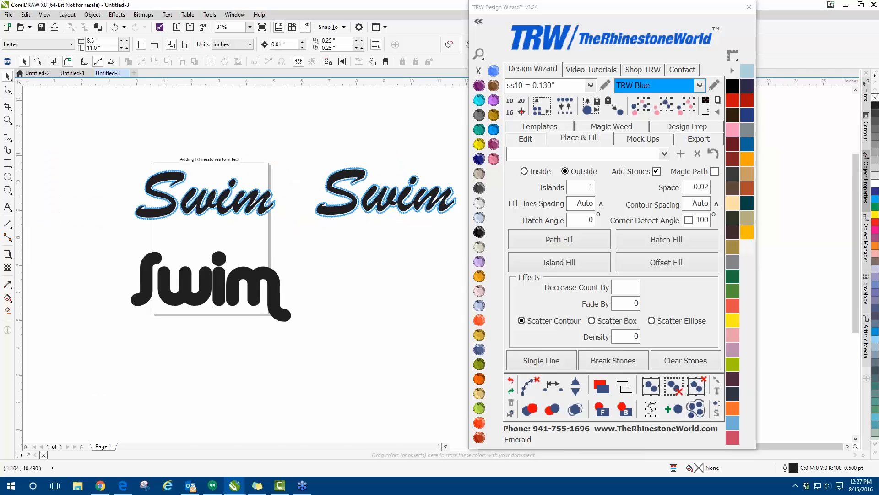
scroll(168, 179, "up", 2)
scroll(171, 180, "up", 2)
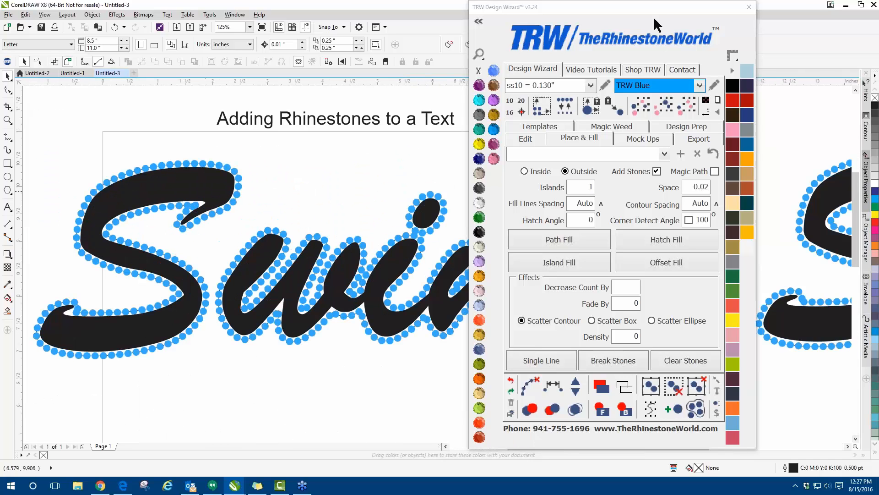
Select the script Swim text on the page together with its stones and clear the paths running through them.
left_click_drag(664, 10, 745, 15)
scroll(107, 185, "down", 2)
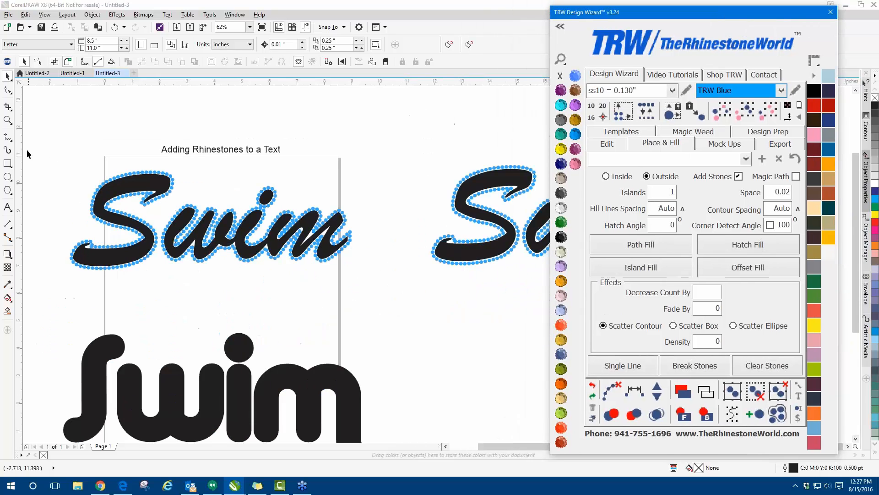
left_click_drag(41, 157, 369, 309)
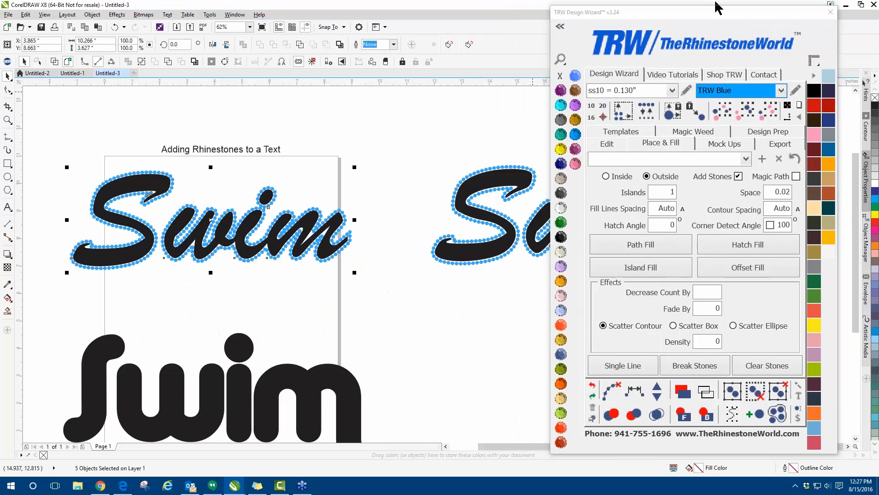
left_click_drag(716, 10, 630, 5)
left_click(534, 362)
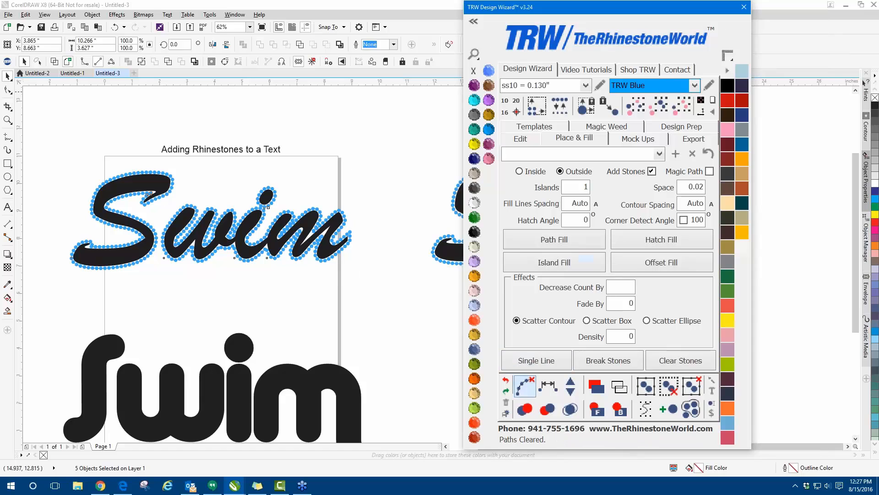
scroll(293, 235, "up", 2)
scroll(292, 232, "up", 1)
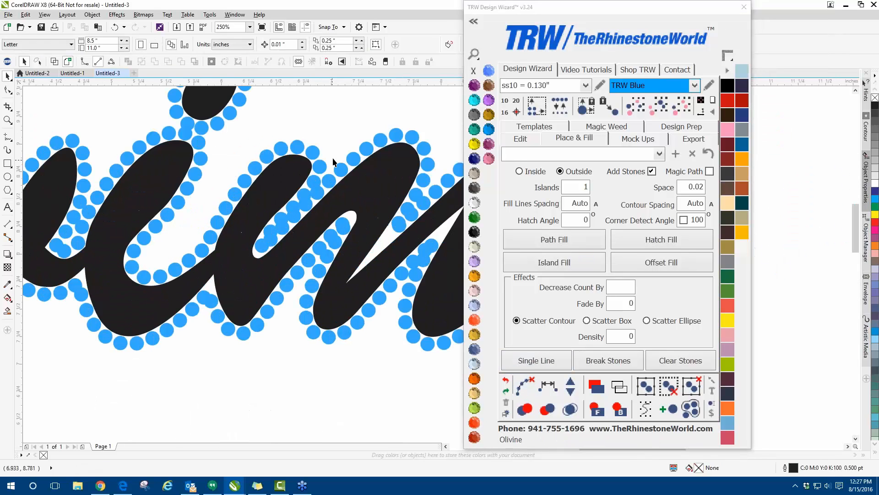
Delete the rhinestoned Swim copy beside the page.
scroll(233, 211, "down", 4)
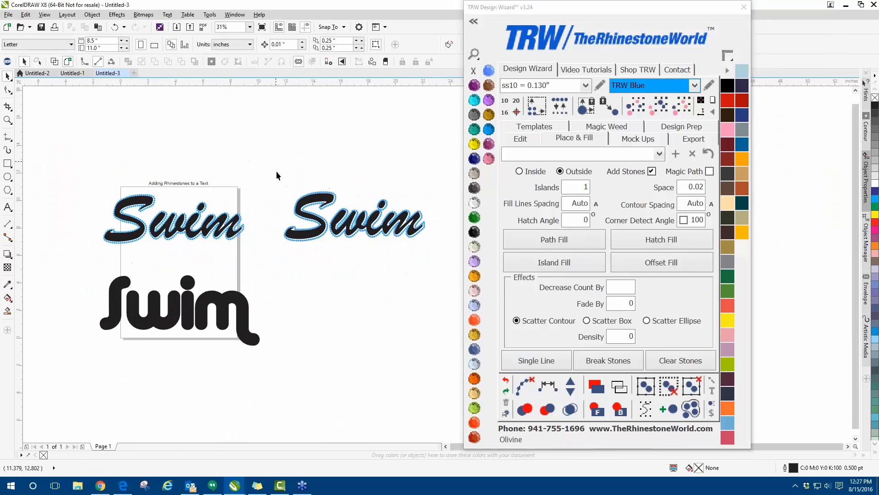
left_click_drag(276, 173, 453, 288)
key("Delete")
left_click(332, 266)
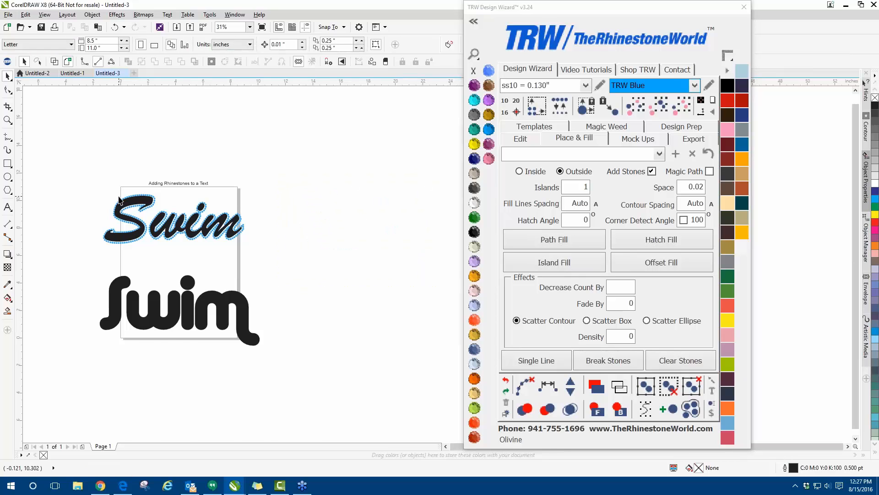
Select all the blue stones around the script Swim text, starting from a single stone on the letter m.
scroll(142, 217, "up", 2)
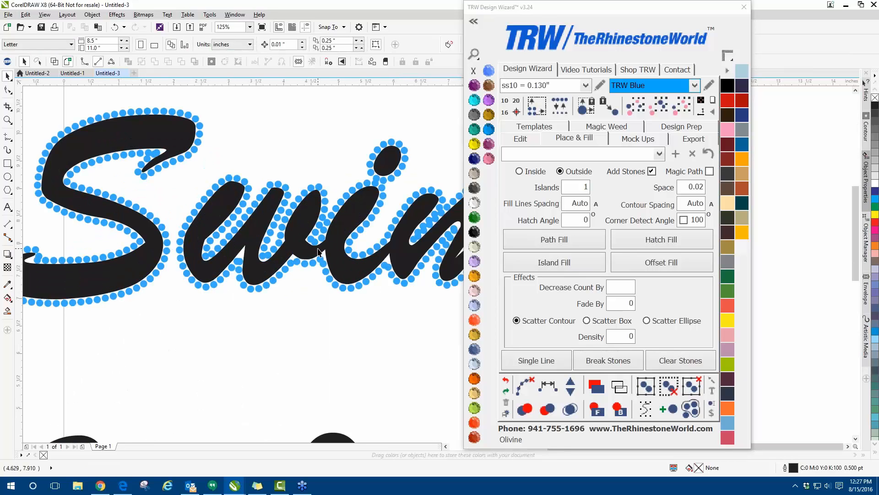
scroll(315, 200, "down", 1)
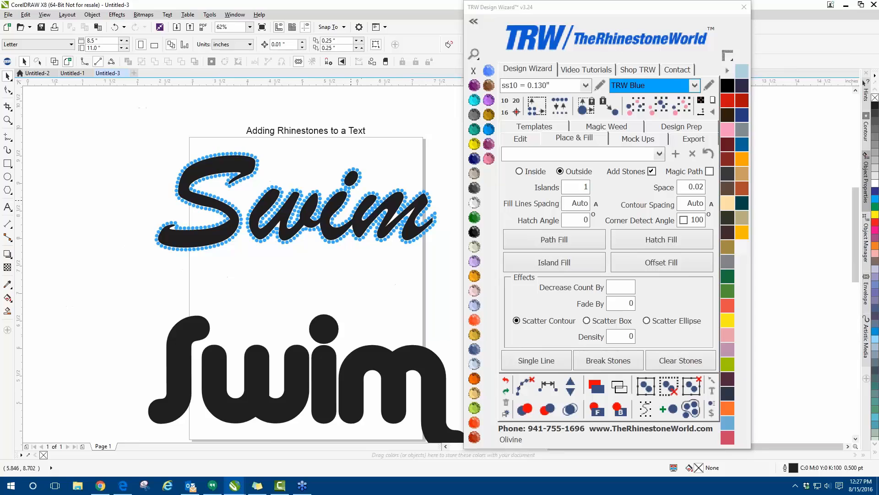
scroll(345, 201, "up", 1)
left_click(399, 213)
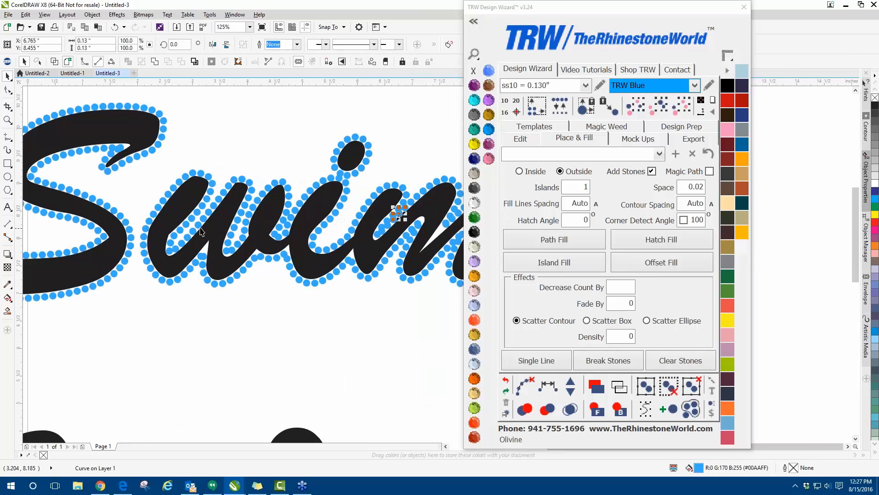
left_click(660, 109)
scroll(357, 189, "down", 1)
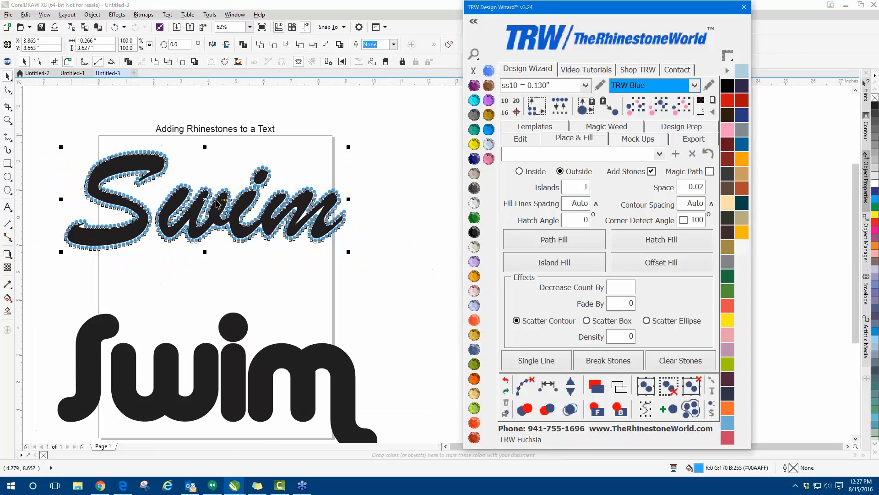
Merge the overlapping stones around the script Swim text.
left_click_drag(590, 8, 236, 8)
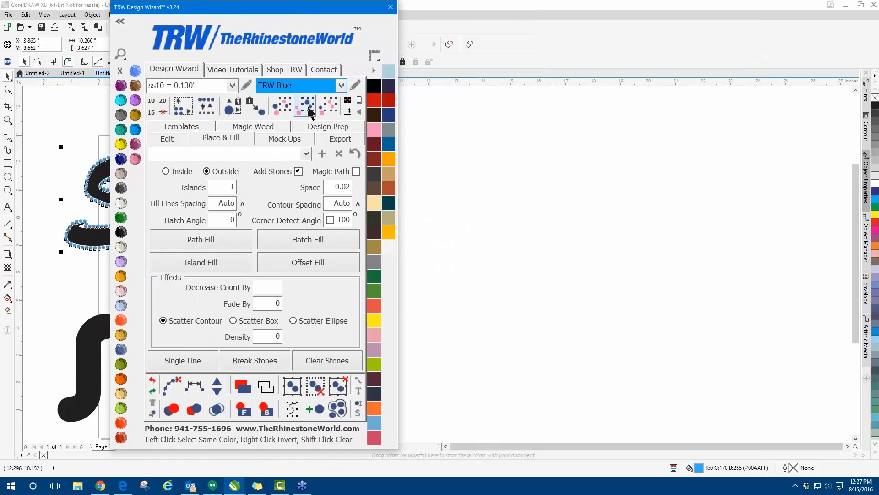
left_click_drag(262, 15, 488, 11)
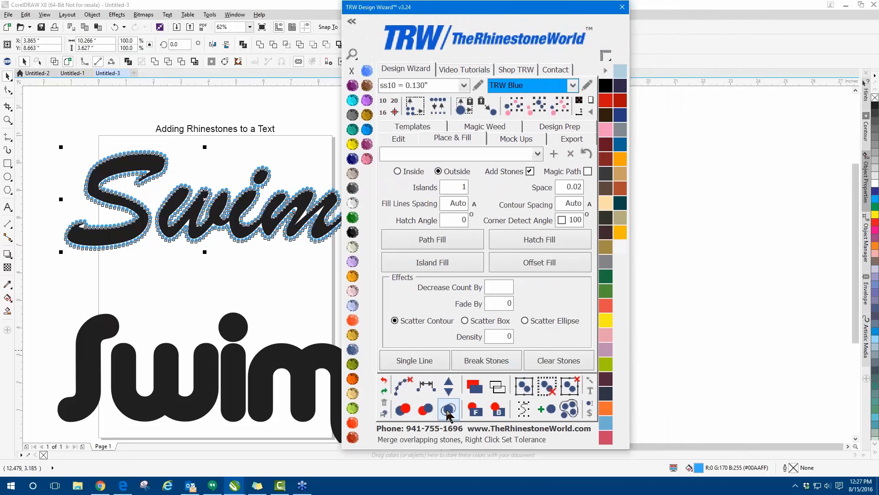
left_click(448, 413)
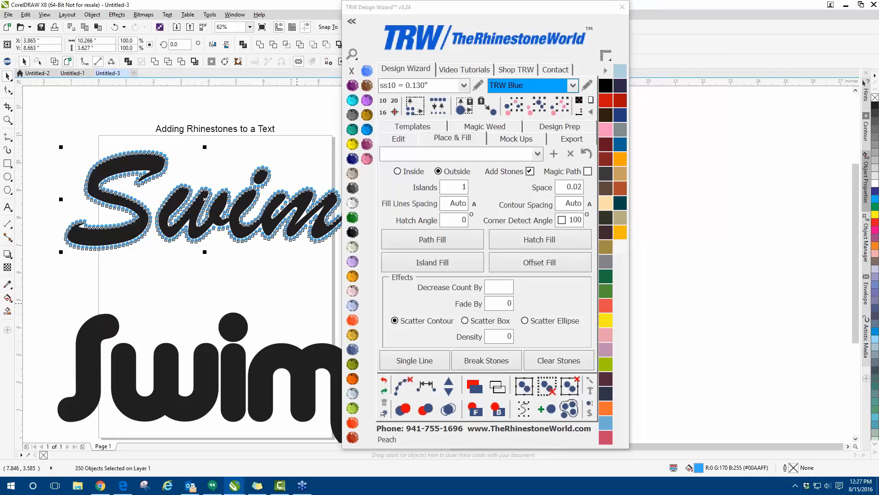
Move the single stone in the narrow gap of the script letter m down along the gap, closer to the next stone.
scroll(181, 197, "up", 5)
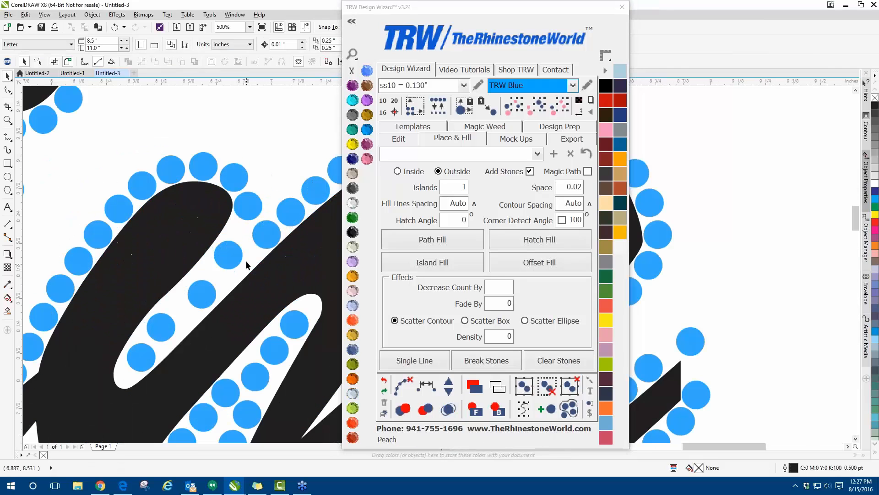
left_click(201, 294)
scroll(213, 271, "down", 2)
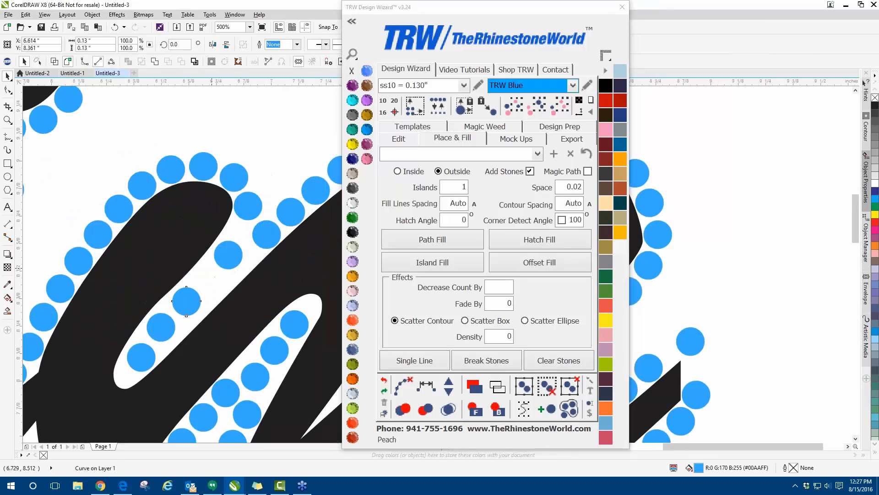
scroll(229, 266, "up", 2)
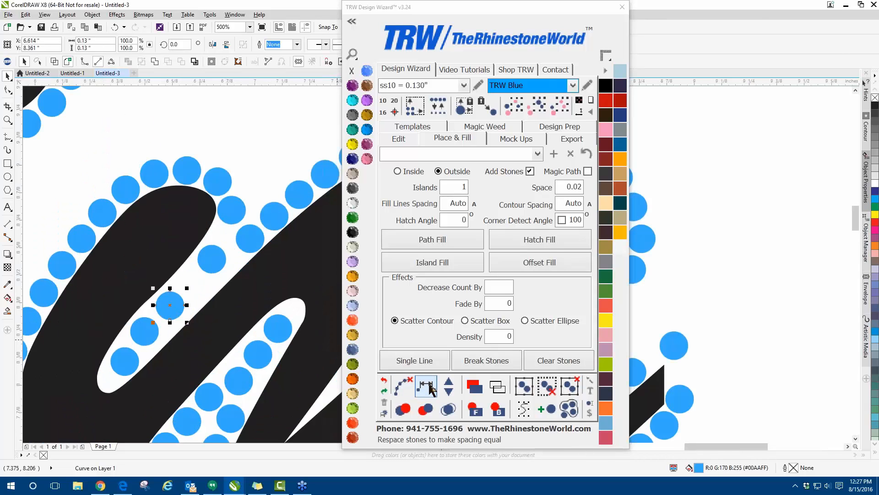
left_click(198, 288)
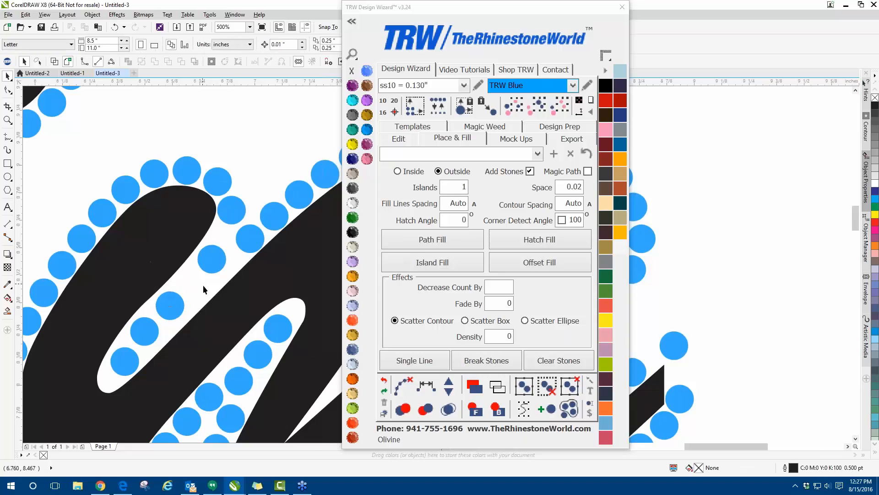
Add one stone in the remaining gap inside the script letter m and center it between its neighbors.
scroll(199, 294, "up", 2)
left_click(235, 231)
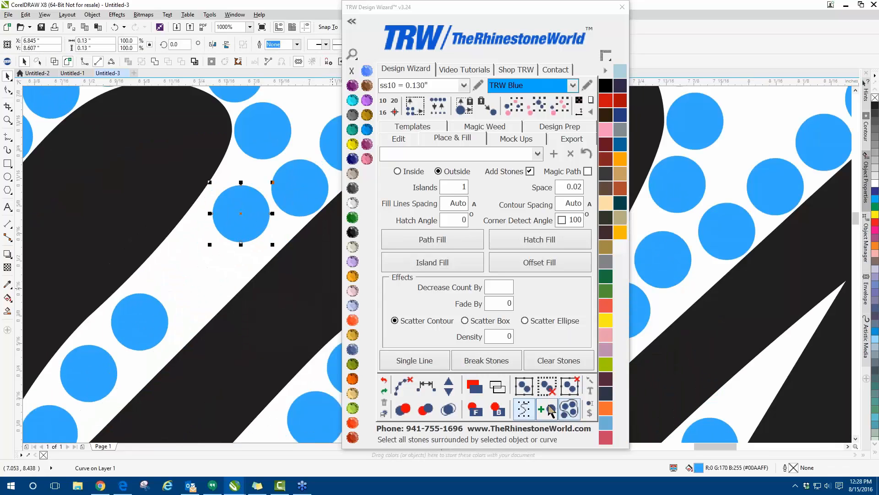
left_click(548, 410)
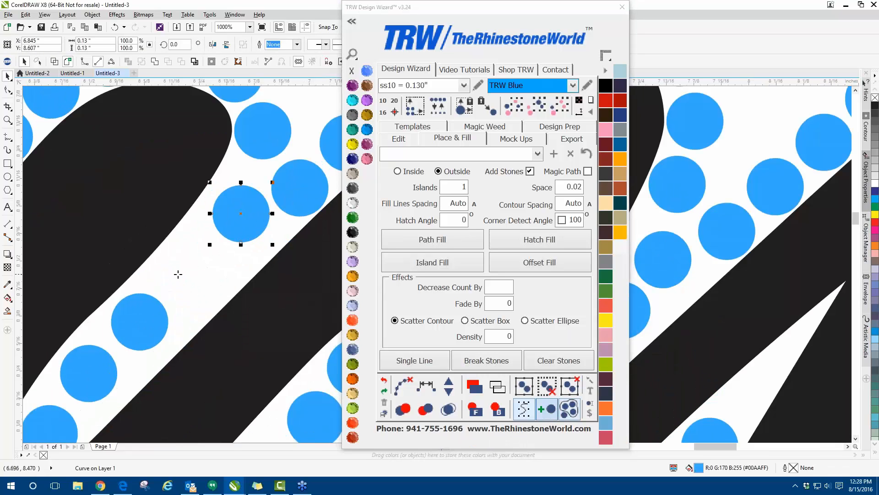
left_click(178, 274)
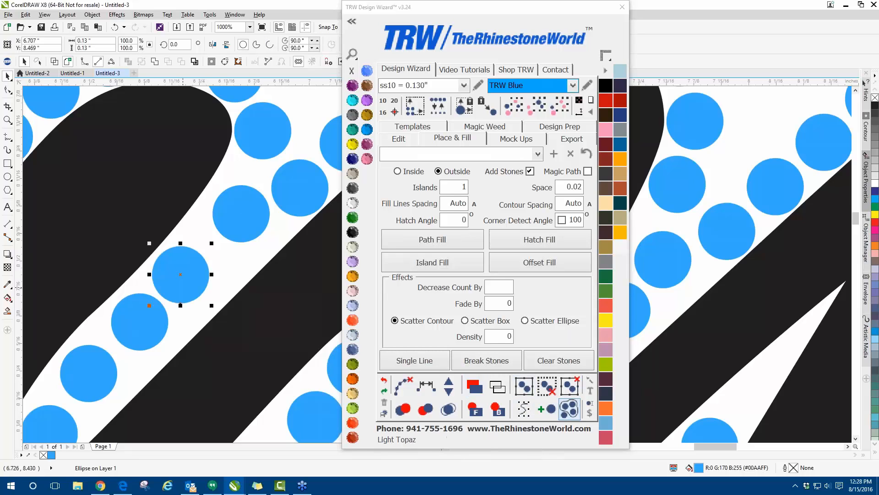
left_click_drag(176, 281, 185, 276)
scroll(185, 277, "down", 1)
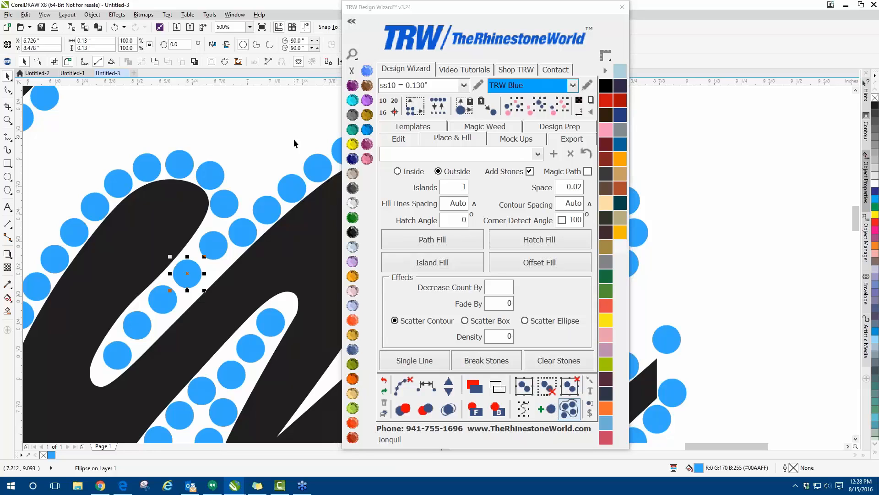
left_click(242, 168)
Review the outlined script Swim text as a whole alongside the plain bold Swim text below it.
scroll(241, 169, "down", 2)
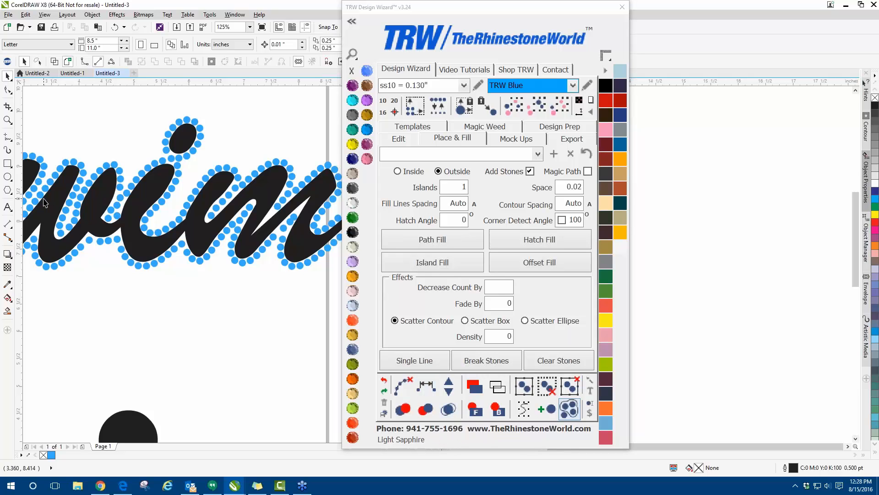
scroll(99, 202, "down", 3)
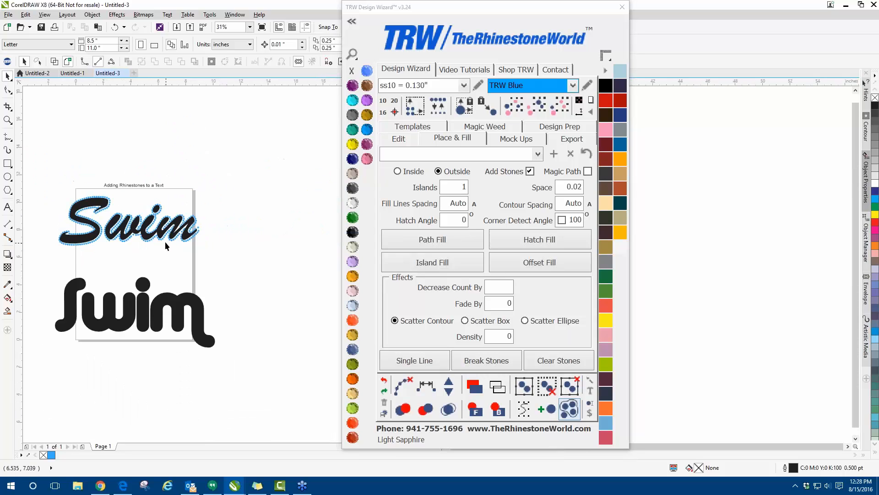
scroll(79, 220, "up", 2)
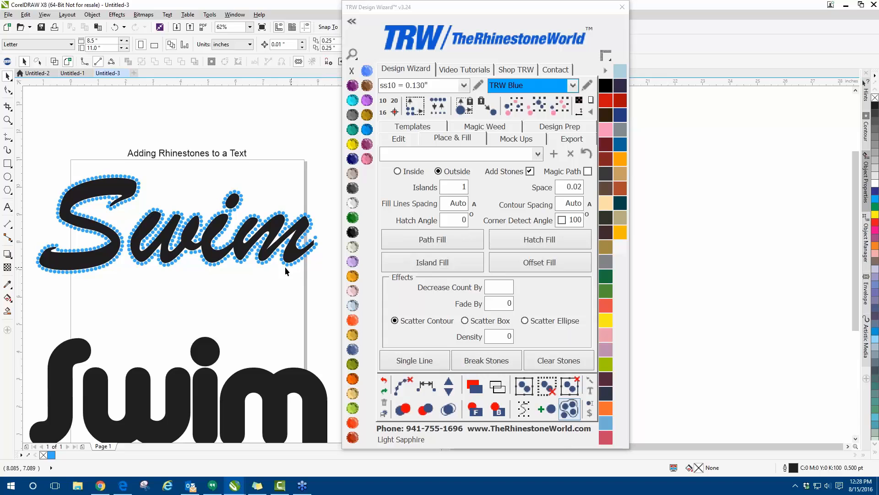
scroll(194, 297, "down", 1)
scroll(237, 386, "up", 1)
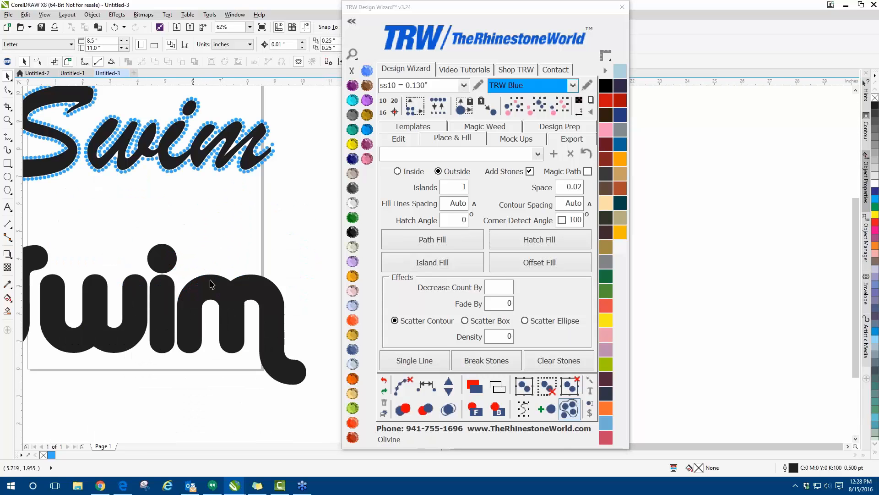
left_click_drag(389, 10, 528, 12)
scroll(322, 153, "down", 1)
scroll(260, 220, "up", 1)
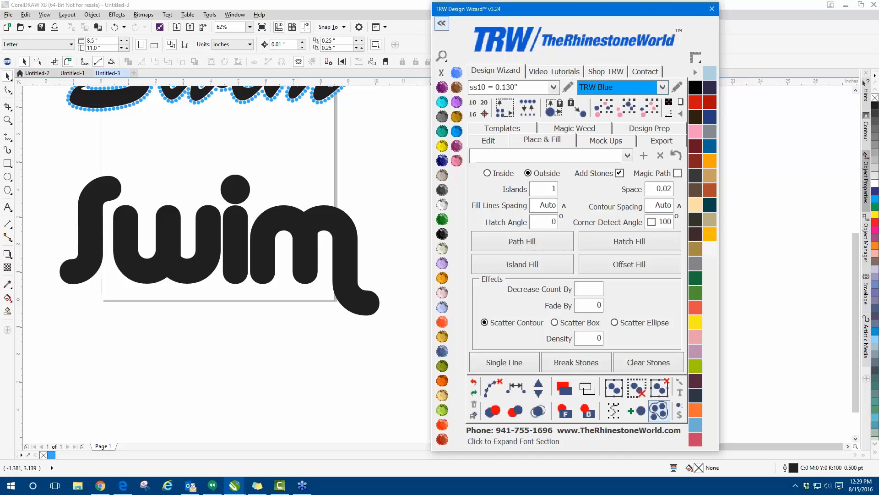
scroll(103, 281, "down", 1)
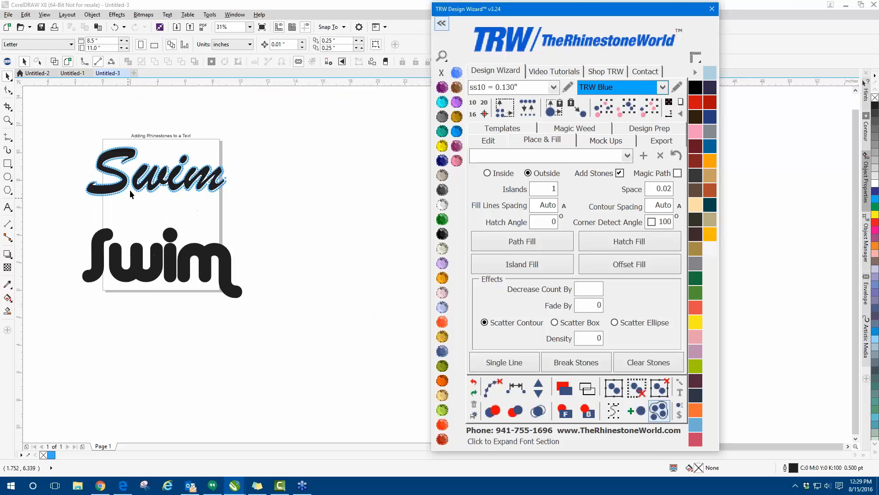
scroll(129, 187, "up", 1)
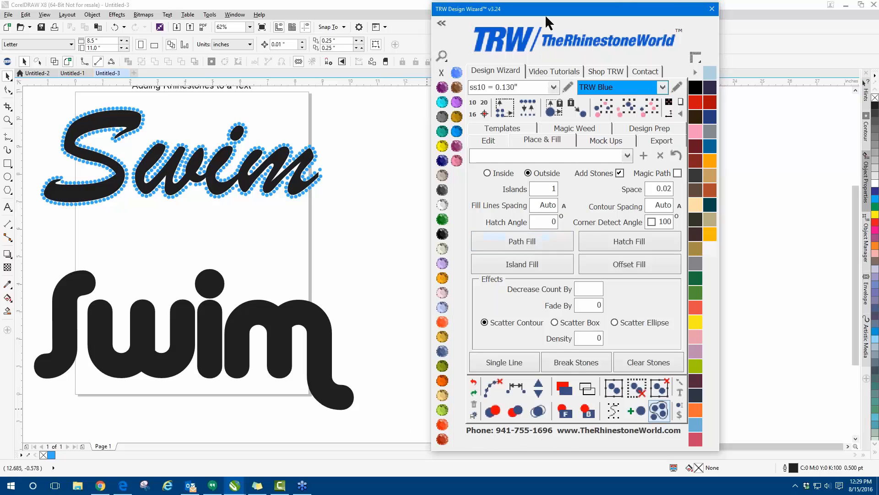
left_click_drag(545, 14, 349, 15)
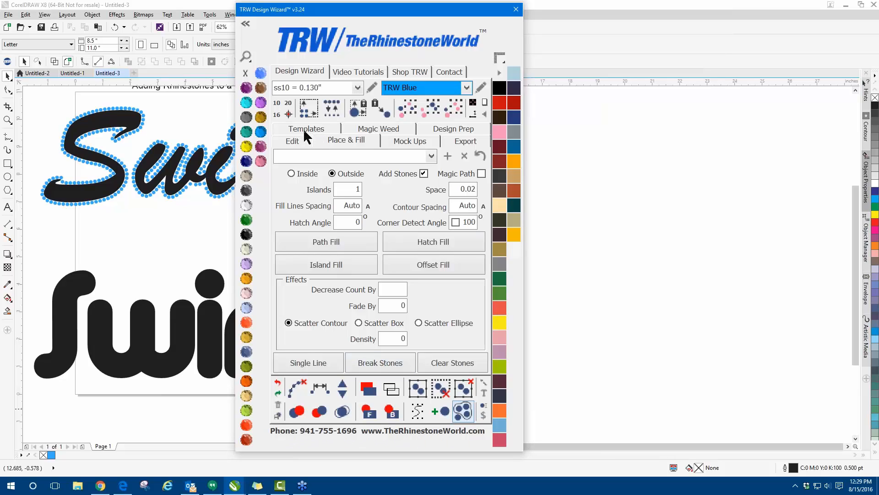
left_click_drag(402, 11, 562, 9)
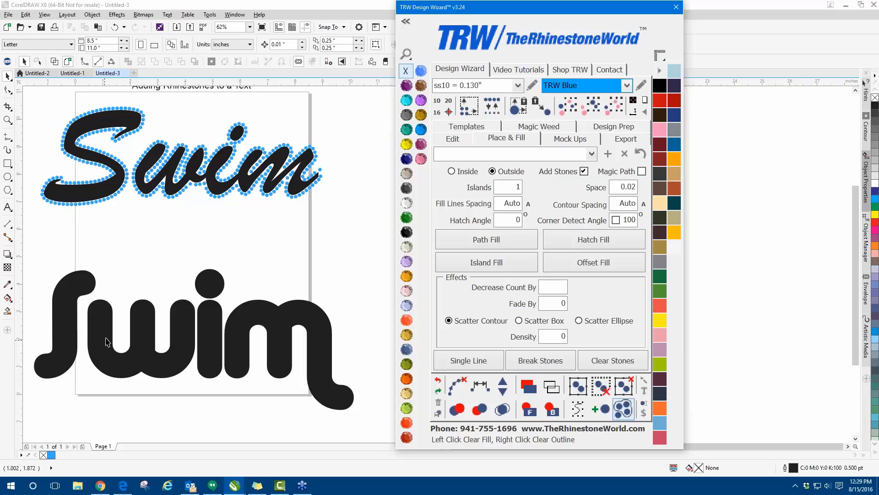
scroll(112, 339, "down", 2)
scroll(110, 373, "up", 2)
Select the lower bold Swim text and check the ringed circle fill in Untitled-2 for reference before returning to Untitled-3.
left_click(169, 308)
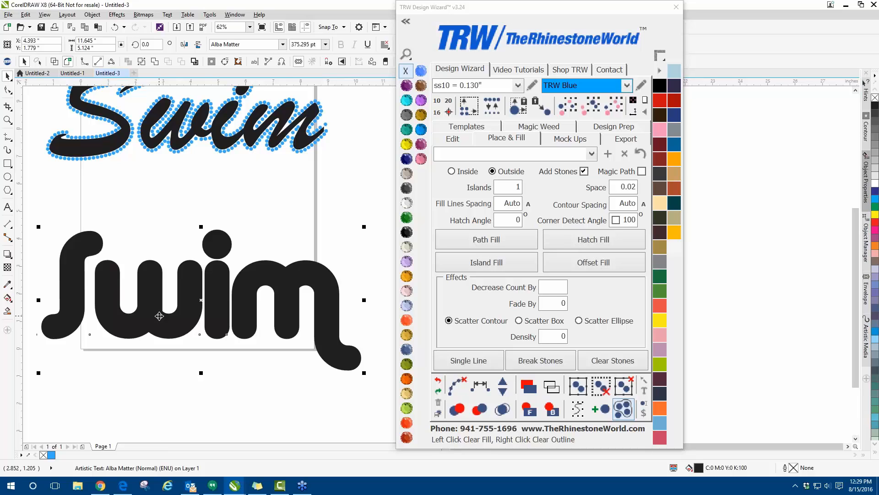
left_click(38, 73)
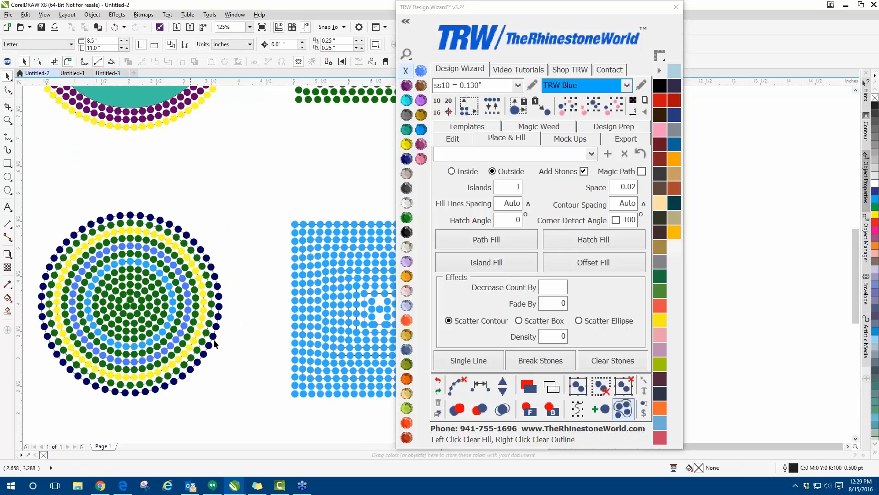
left_click(108, 74)
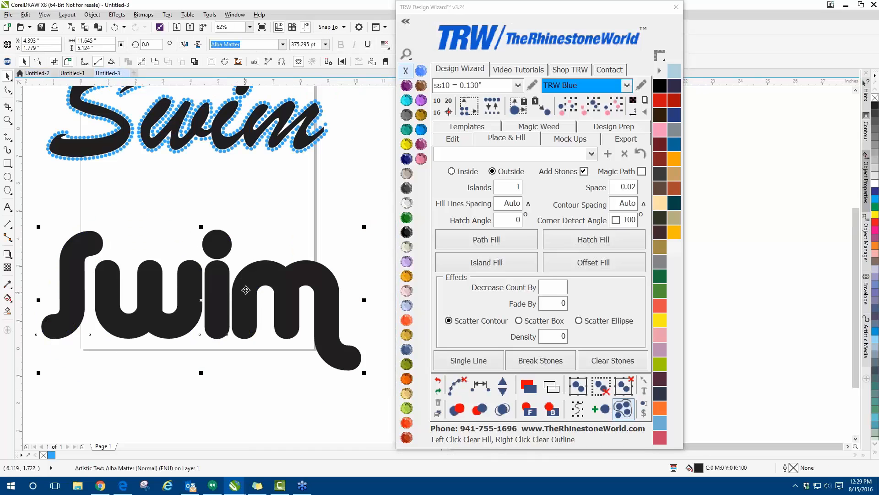
Reset the Place & Fill settings and Island Fill the lower Swim text using Inside, Add Stones and 0.14 fill lines spacing.
left_click(630, 153)
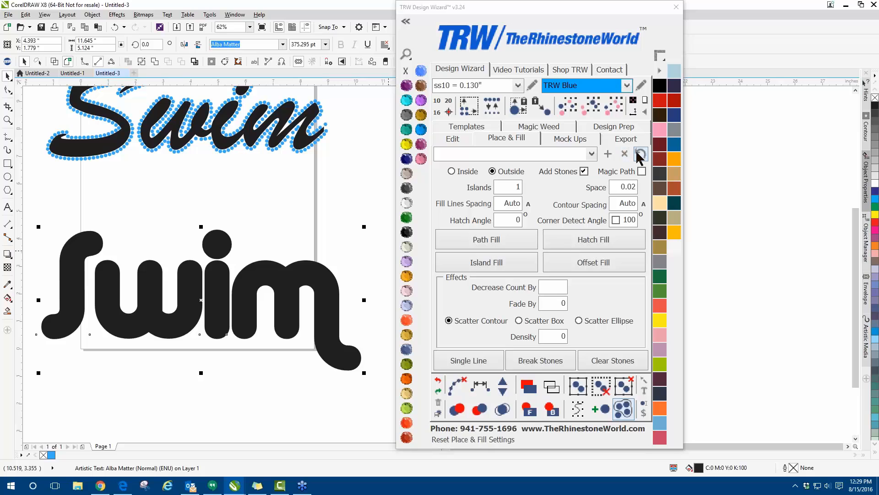
left_click(468, 172)
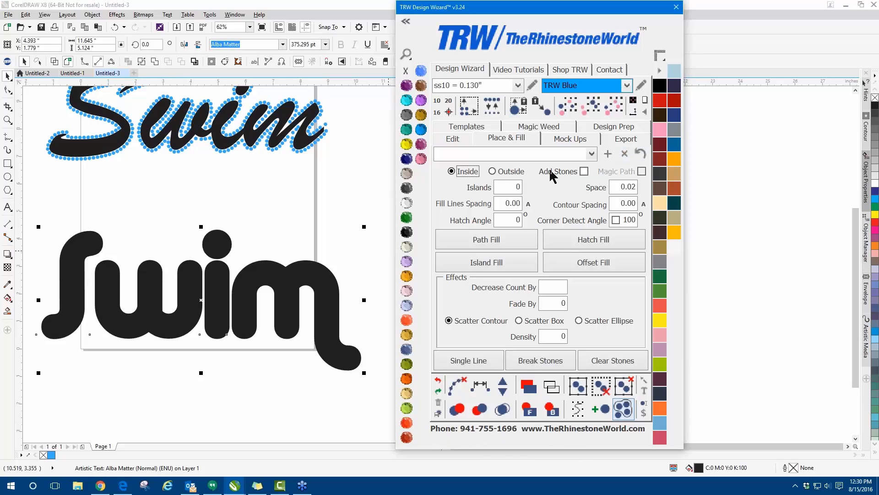
left_click(554, 173)
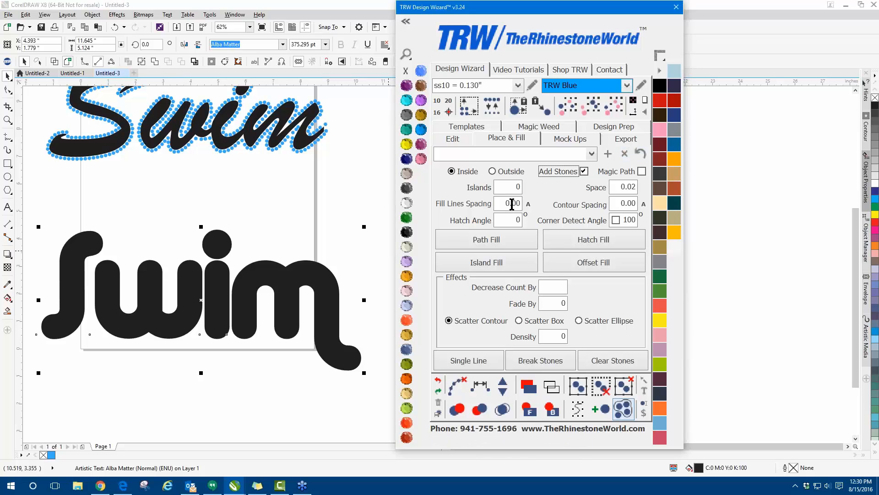
left_click_drag(512, 204, 526, 204)
type("14")
left_click(475, 266)
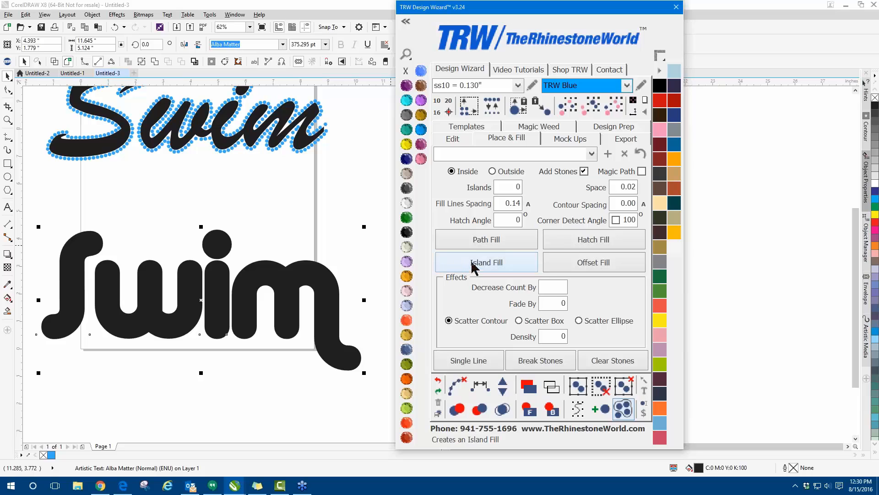
left_click(321, 231)
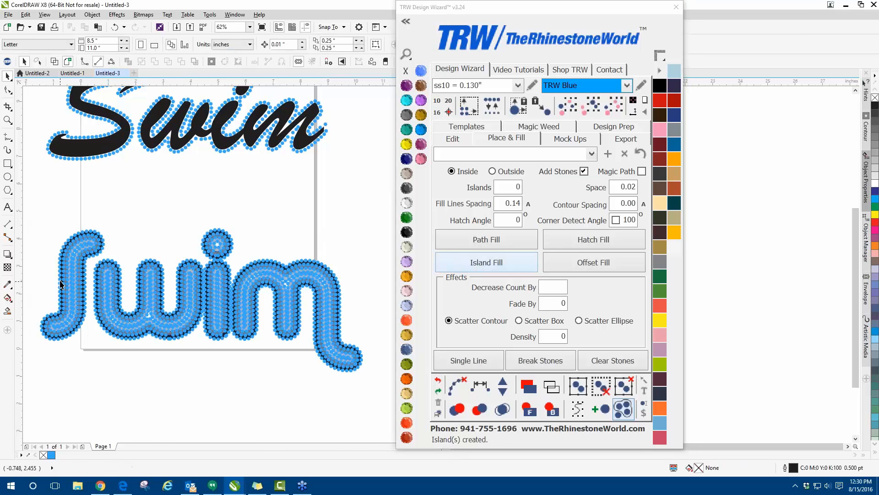
Select the whole stone-filled lower Swim text and clear its paths so only the stones are kept.
scroll(277, 291, "down", 2)
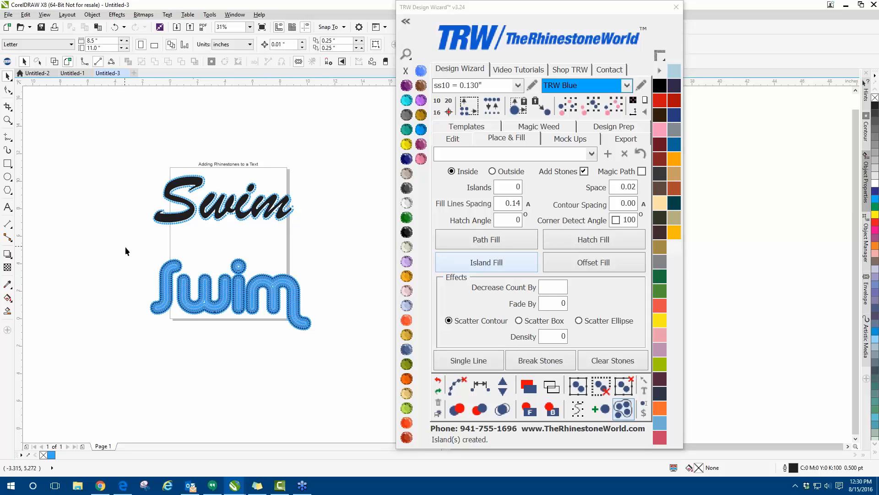
left_click_drag(125, 247, 363, 373)
scroll(245, 307, "up", 2)
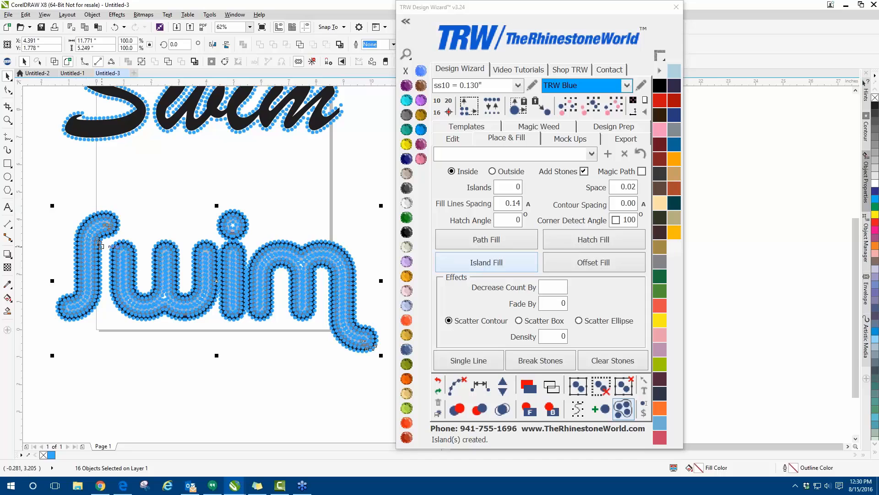
scroll(103, 245, "up", 5)
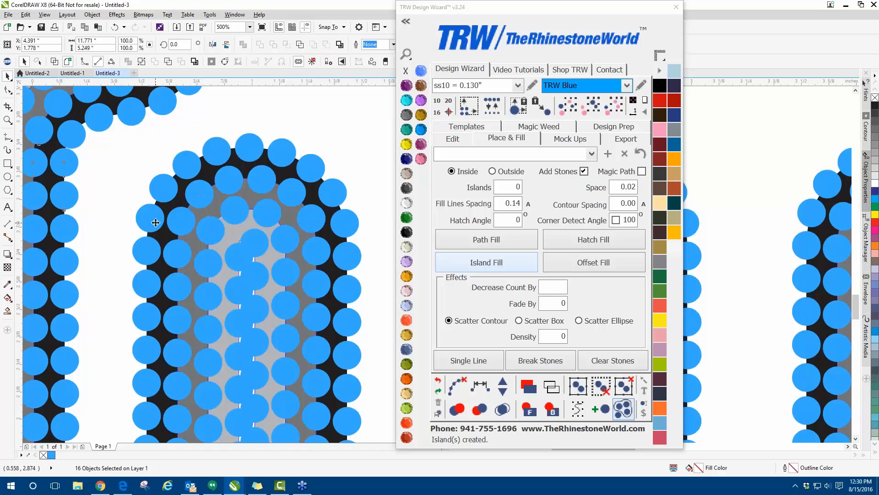
scroll(155, 222, "down", 5)
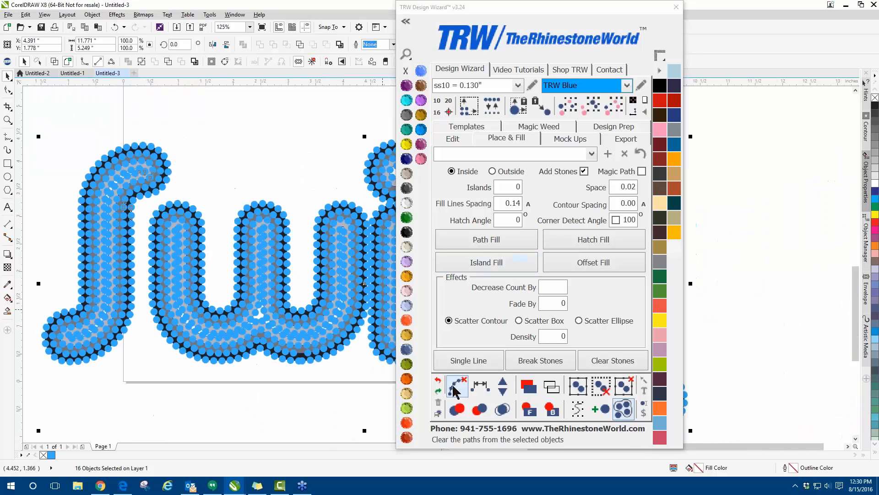
left_click(457, 386)
left_click(252, 176)
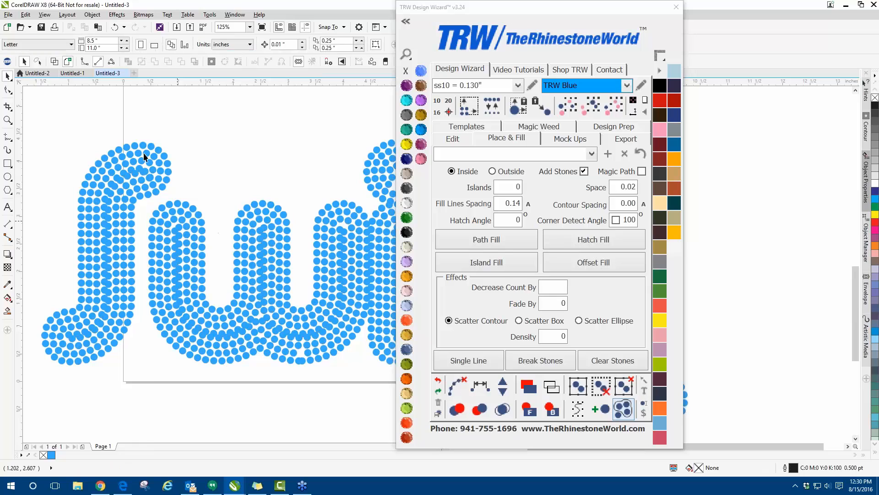
Inspect the stone fill of the lower Swim text for overlaps, especially along the center of the letter m.
scroll(104, 208, "down", 3)
scroll(176, 191, "up", 6)
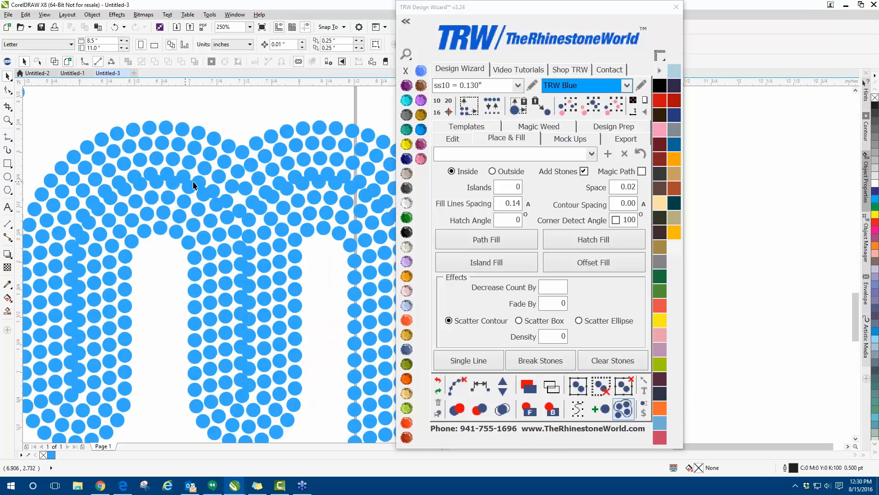
scroll(304, 179, "down", 3)
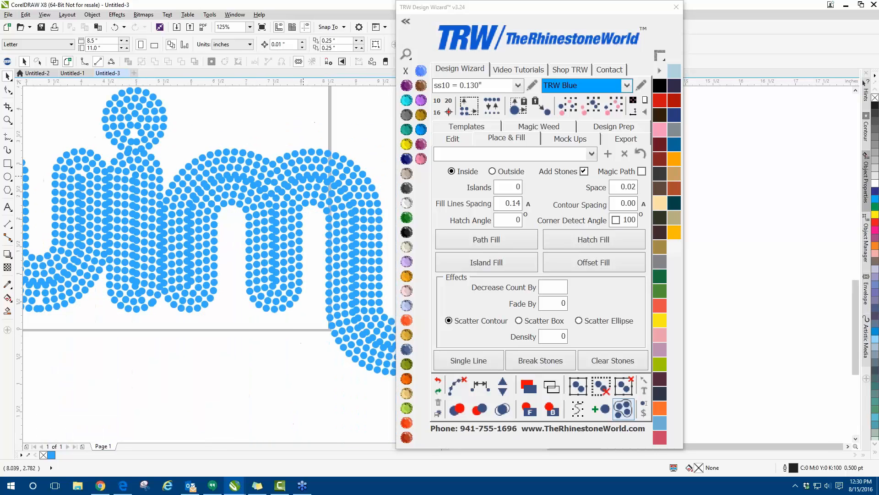
Select all stones of the lower Swim text, merge the overlapping ones, and check the m and the S.
left_click_drag(40, 113, 394, 310)
left_click(502, 409)
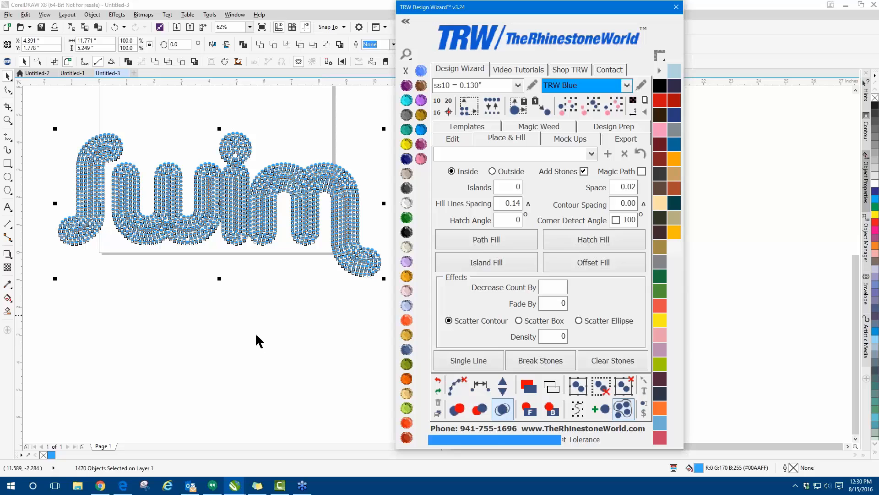
scroll(315, 184, "up", 2)
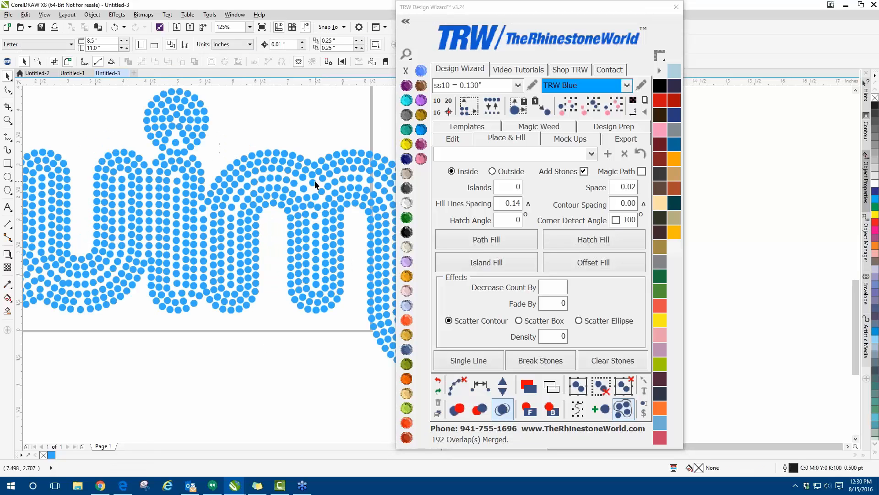
scroll(205, 199, "down", 1)
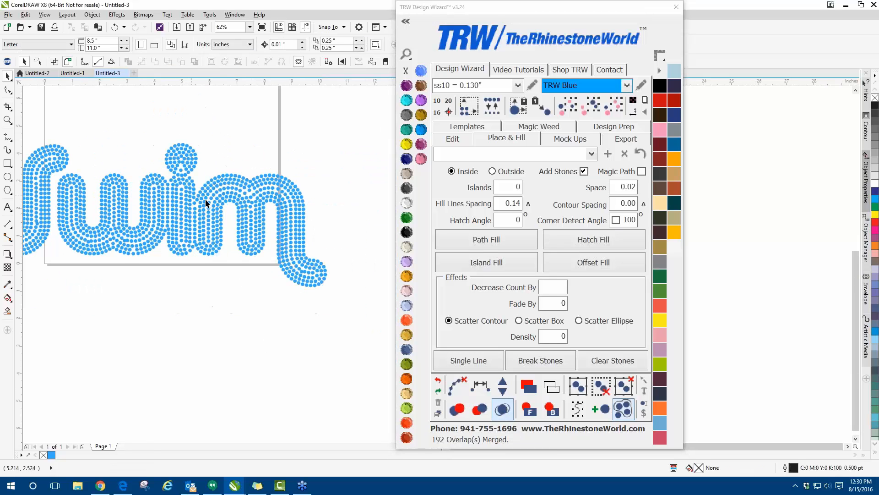
scroll(245, 215, "down", 1)
scroll(148, 188, "up", 1)
scroll(148, 183, "up", 2)
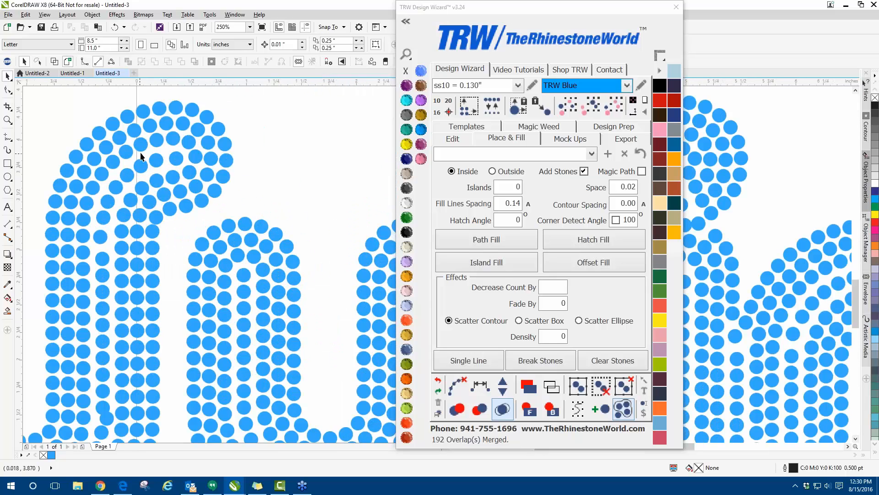
scroll(114, 246, "down", 2)
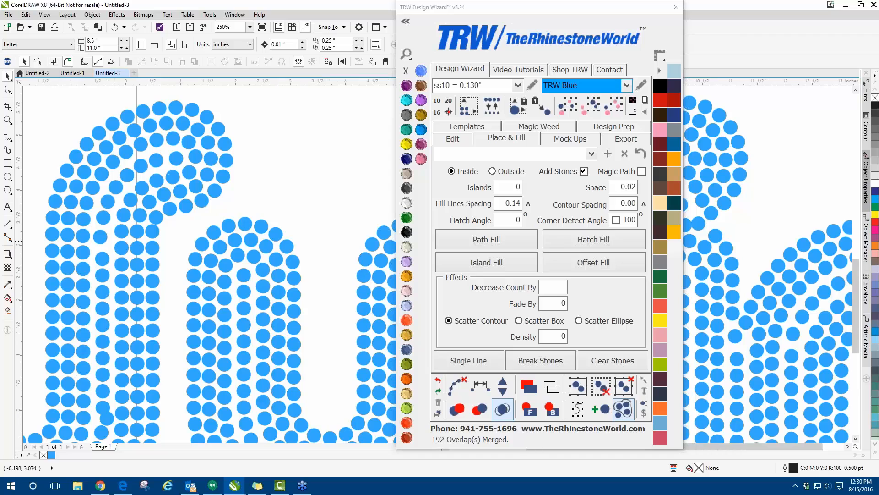
Undo the overlap merge, the path clearing and the Island Fill on the lower Swim text.
left_click(439, 383)
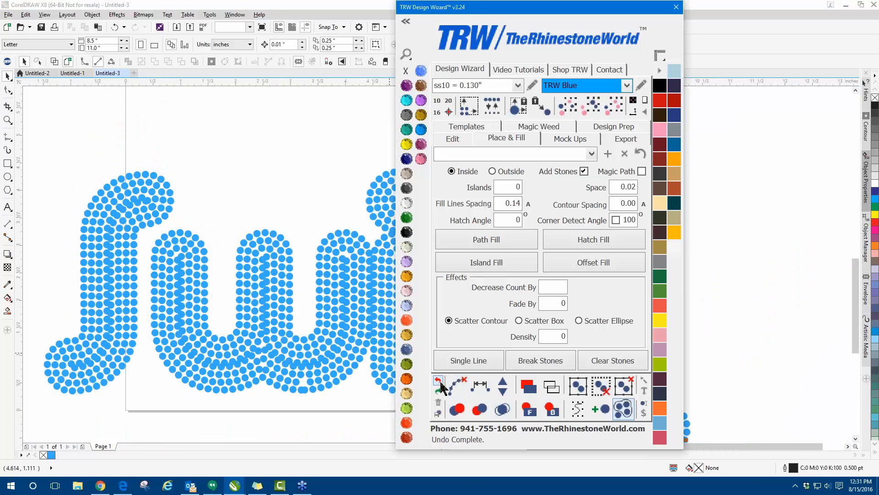
left_click(440, 383)
left_click(441, 382)
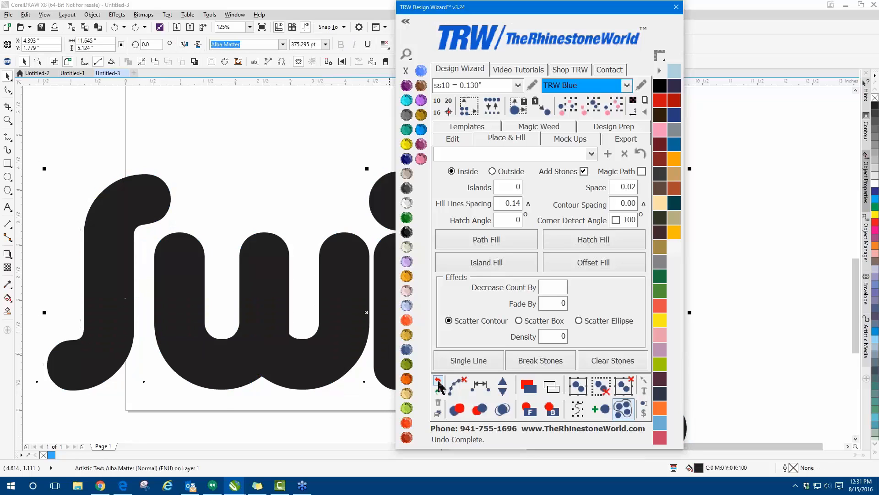
left_click(170, 159)
scroll(133, 196, "down", 2)
scroll(227, 218, "up", 1)
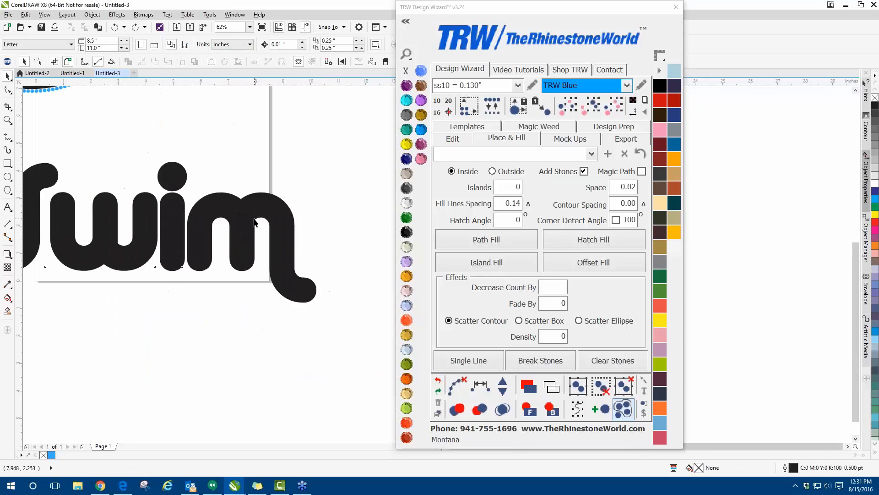
Island Fill the lower Swim text again with a contour spacing of 0.02 and check the stones on the m.
left_click(249, 219)
left_click(634, 203)
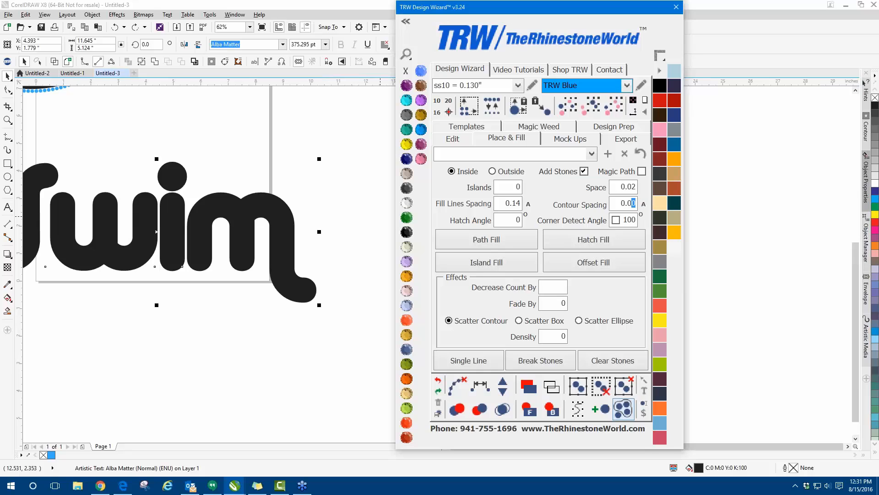
left_click(527, 268)
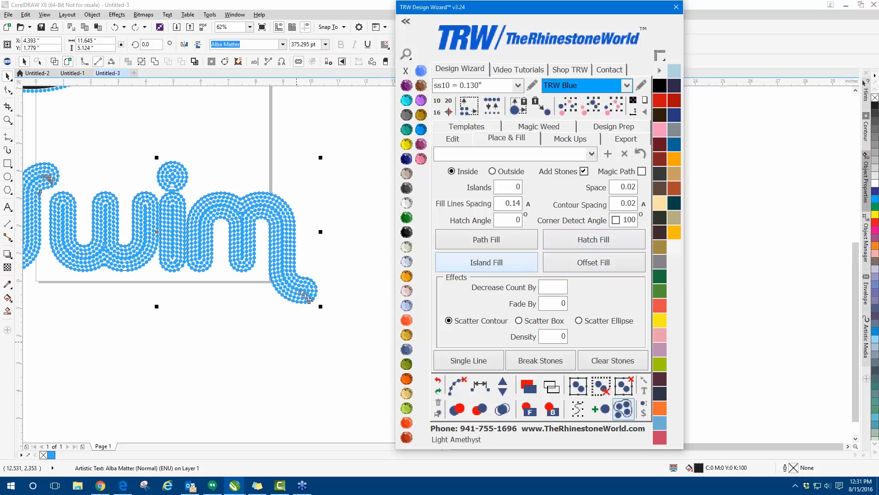
scroll(284, 253, "up", 5)
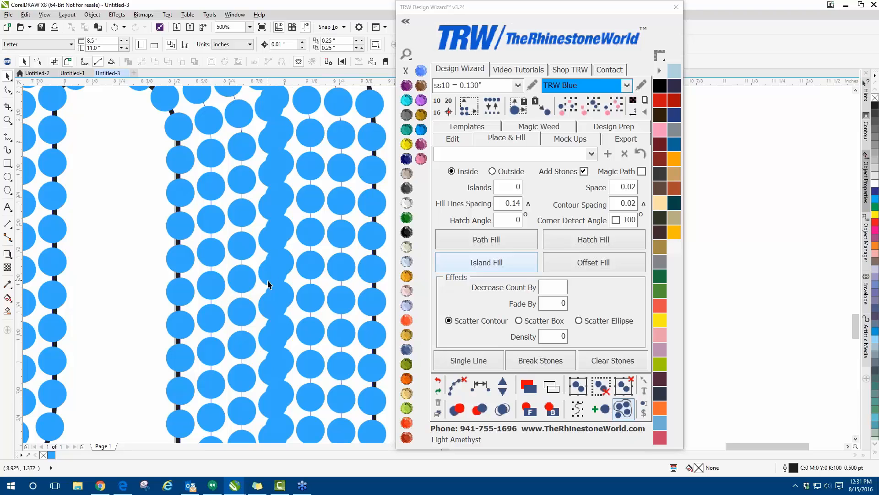
scroll(276, 245, "down", 2)
scroll(277, 246, "down", 1)
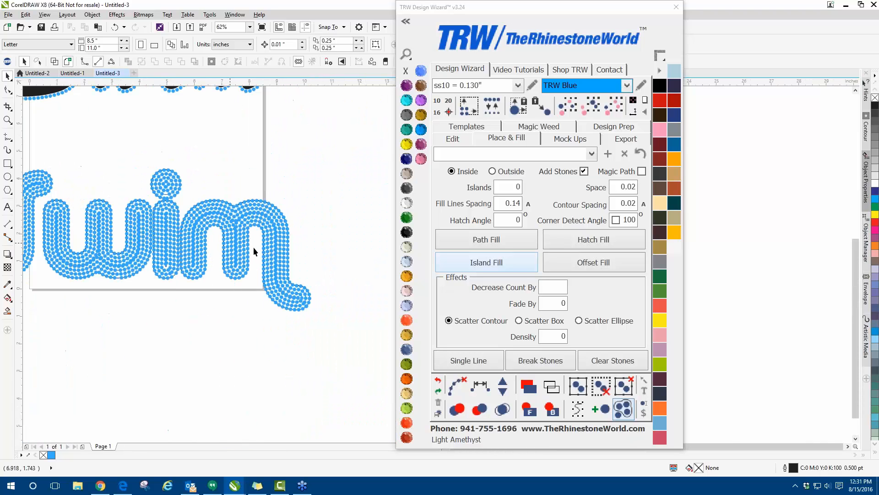
Select the whole stone-filled lower Swim text and clear its paths, leaving the stones in place.
left_click_drag(129, 247, 346, 366)
left_click(457, 387)
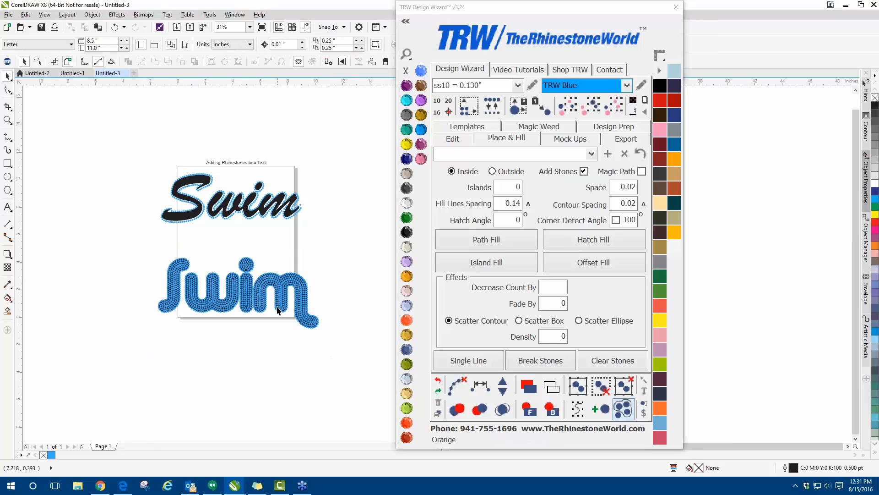
left_click_drag(156, 249, 326, 334)
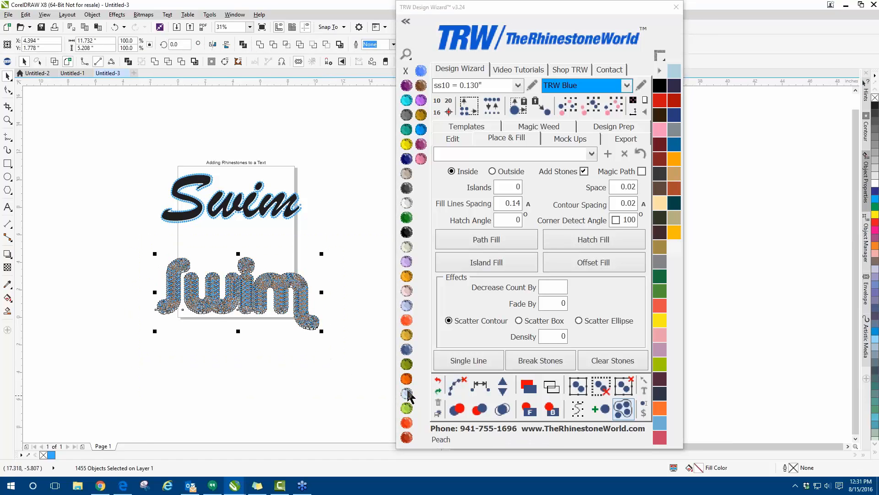
left_click(457, 387)
left_click(329, 333)
scroll(304, 306, "up", 2)
scroll(304, 297, "down", 2)
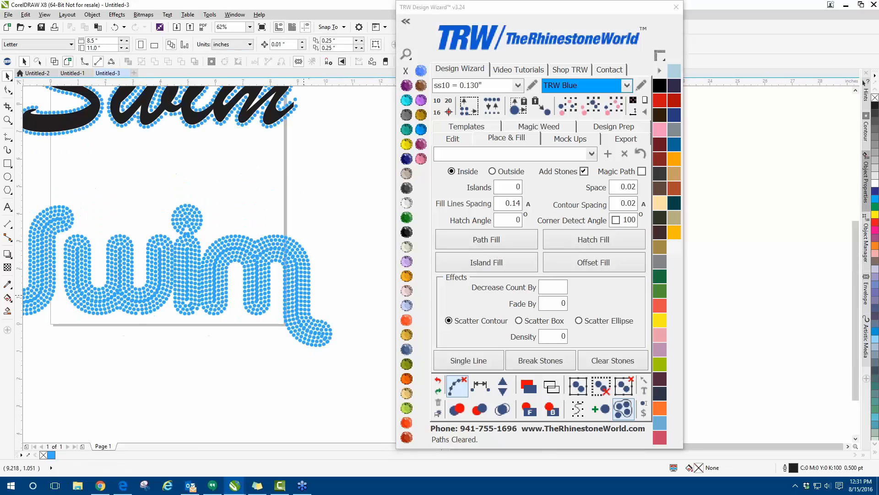
Merge the overlapping stones across the entire lower Swim text.
left_click_drag(82, 224, 315, 356)
left_click(502, 409)
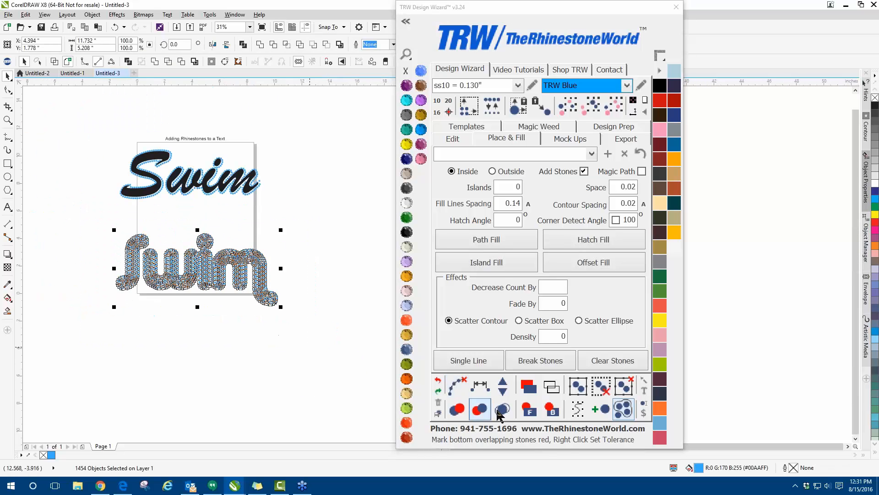
left_click(261, 361)
scroll(261, 280, "up", 3)
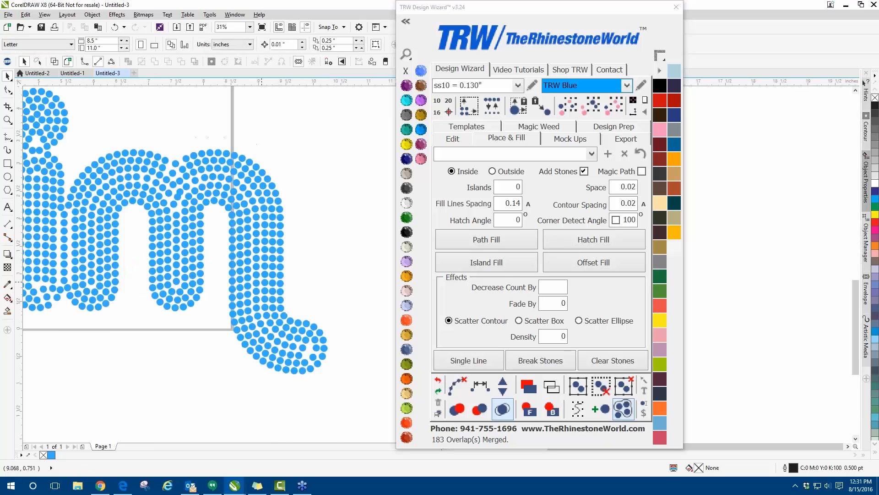
scroll(261, 280, "down", 1)
scroll(257, 293, "down", 1)
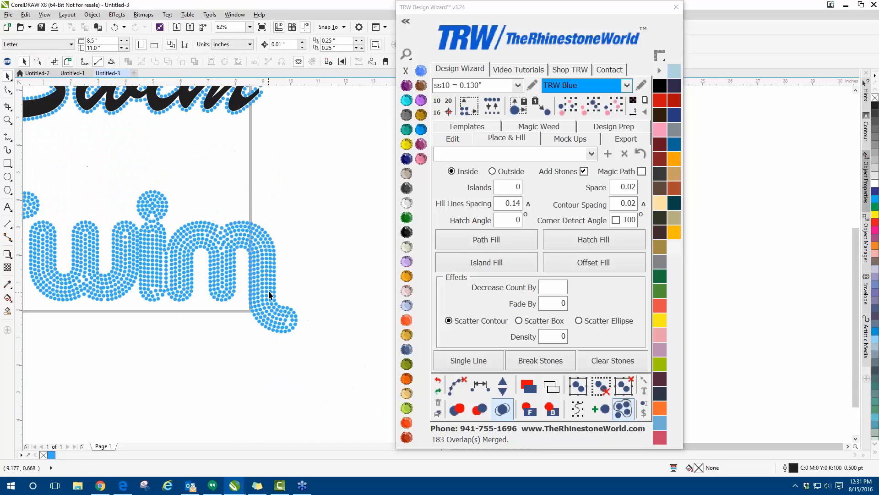
Inspect the merged stones for gaps and uneven spacing at the base of the w, in the S and along the m's tail.
scroll(78, 280, "up", 3)
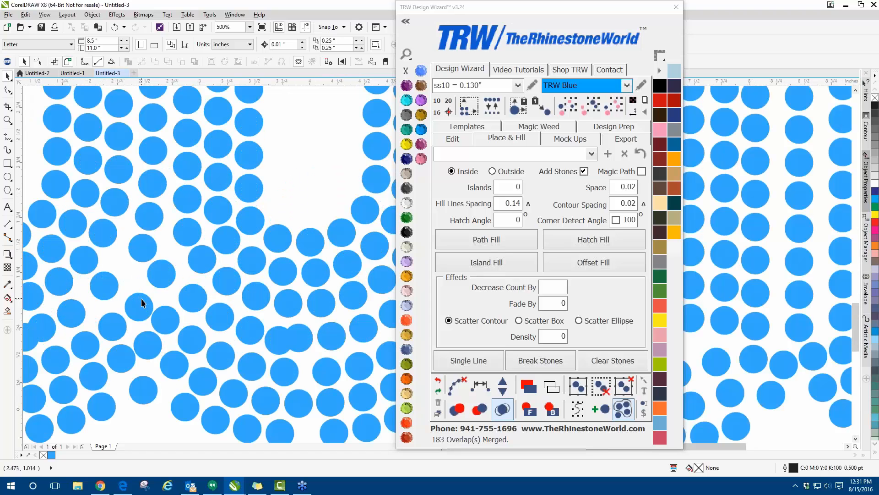
scroll(142, 298, "down", 2)
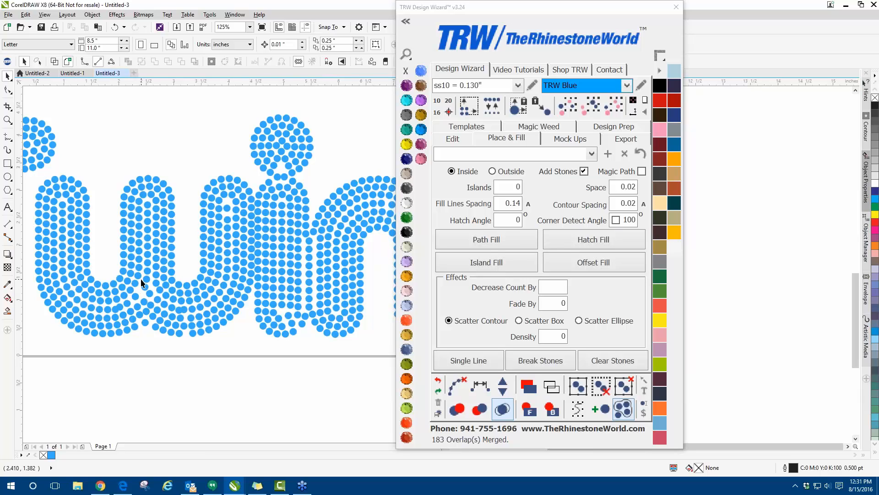
scroll(141, 282, "down", 2)
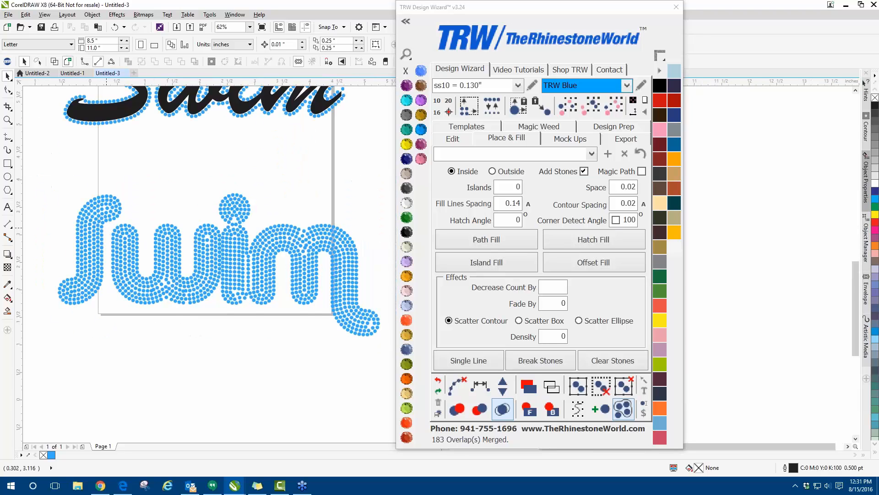
scroll(83, 215, "up", 2)
scroll(83, 215, "up", 1)
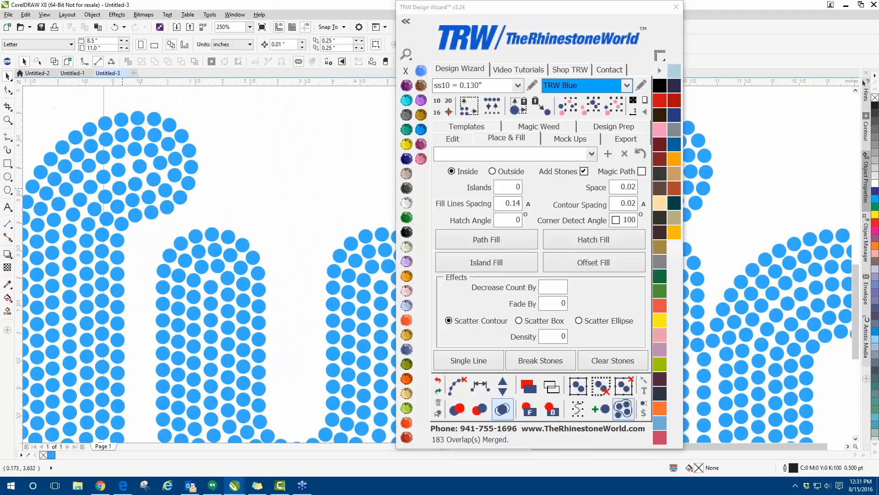
scroll(53, 293, "down", 1)
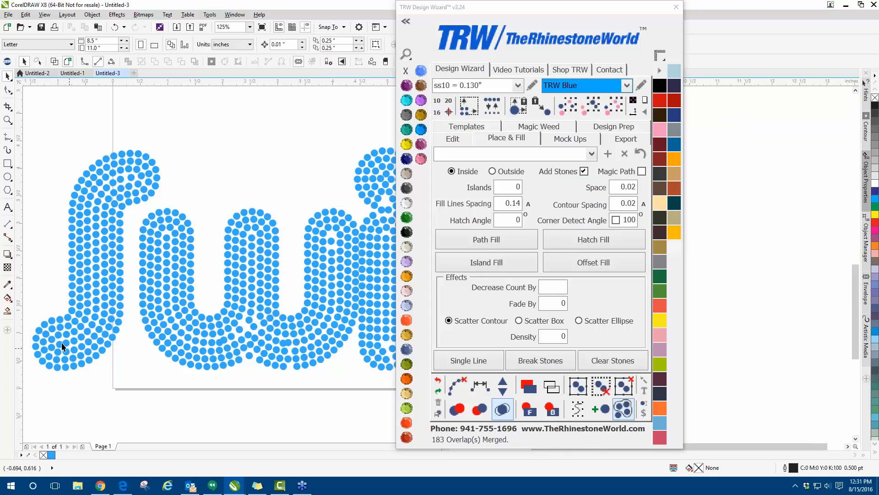
scroll(157, 356, "down", 2)
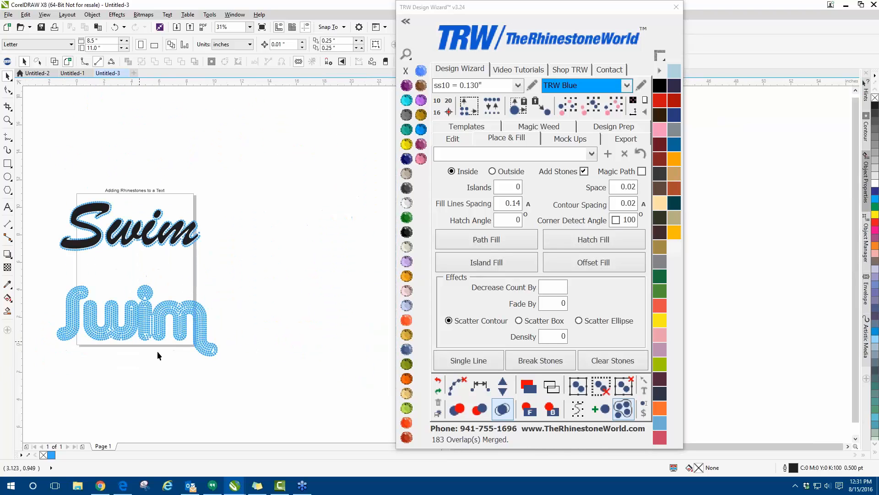
scroll(132, 283, "up", 2)
scroll(382, 352, "up", 2)
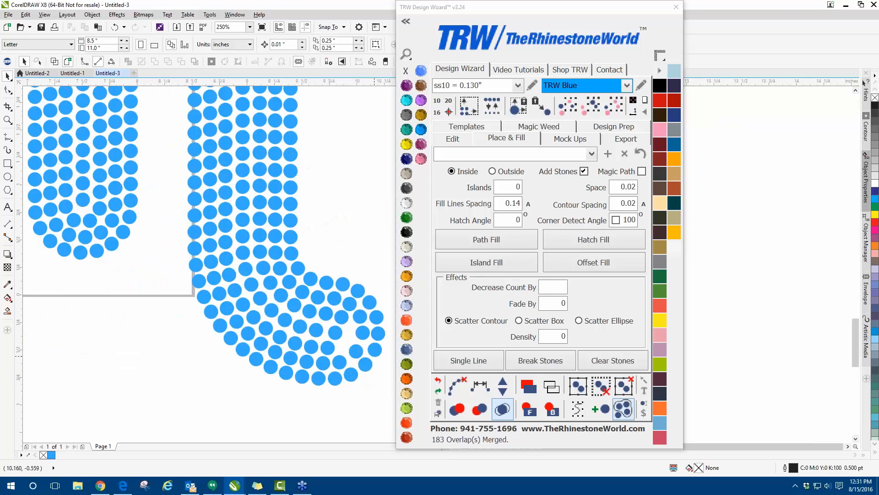
Move the Design Wizard window clear of the artwork and examine the stone spacing in the S and w.
left_click_drag(575, 12, 263, 12)
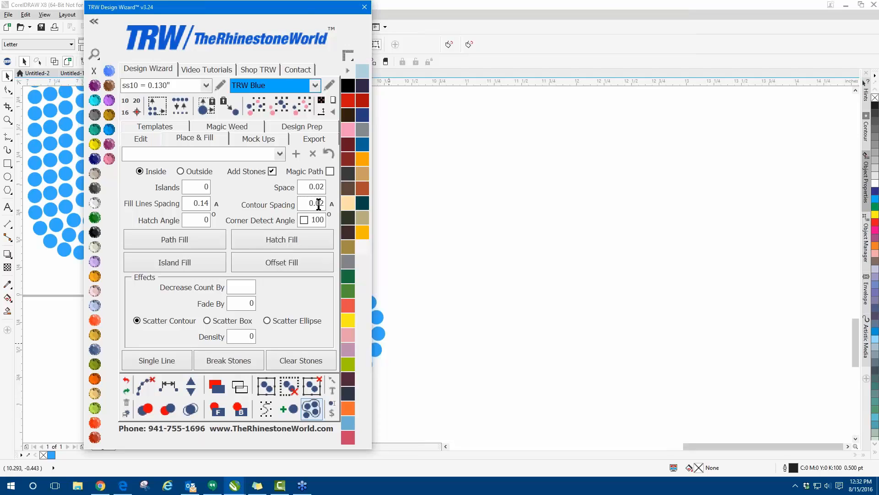
left_click_drag(271, 10, 608, 10)
scroll(263, 269, "down", 2)
scroll(263, 269, "down", 2)
scroll(179, 252, "down", 1)
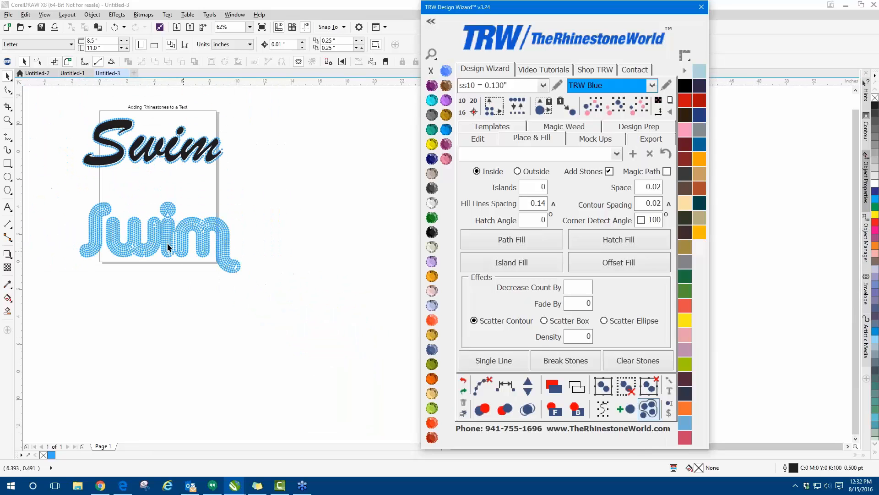
scroll(105, 221, "up", 1)
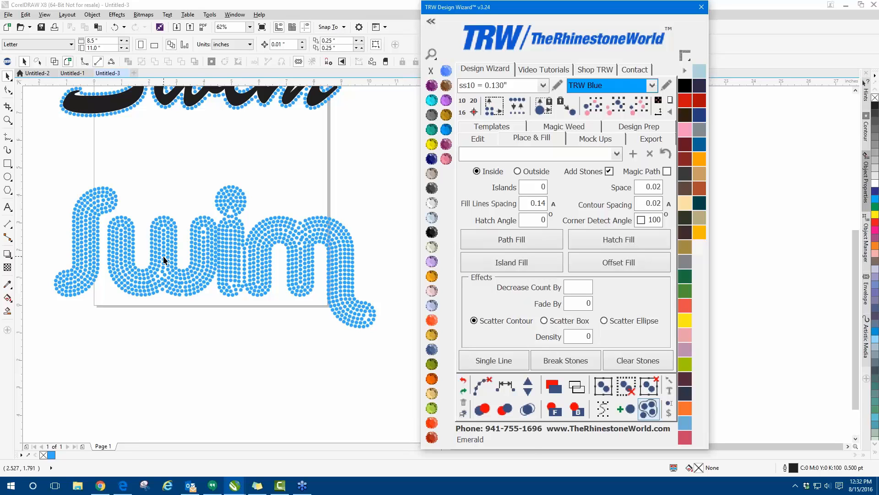
scroll(92, 211, "up", 3)
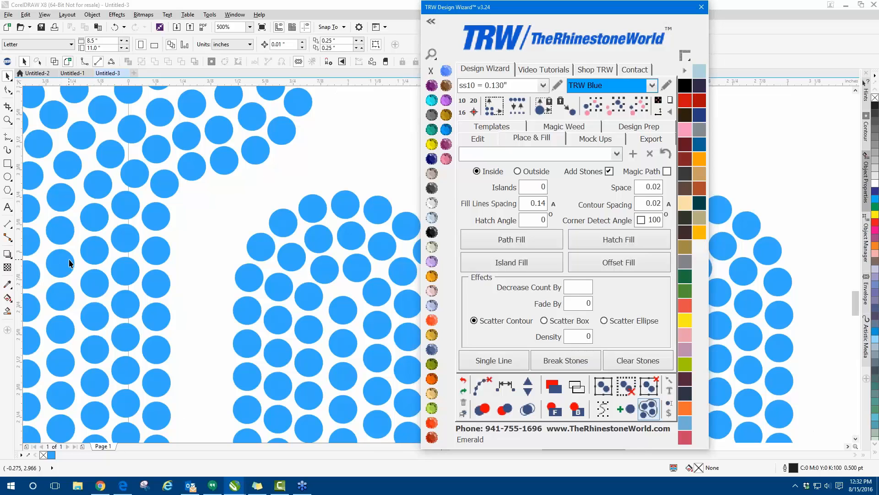
scroll(74, 261, "down", 1)
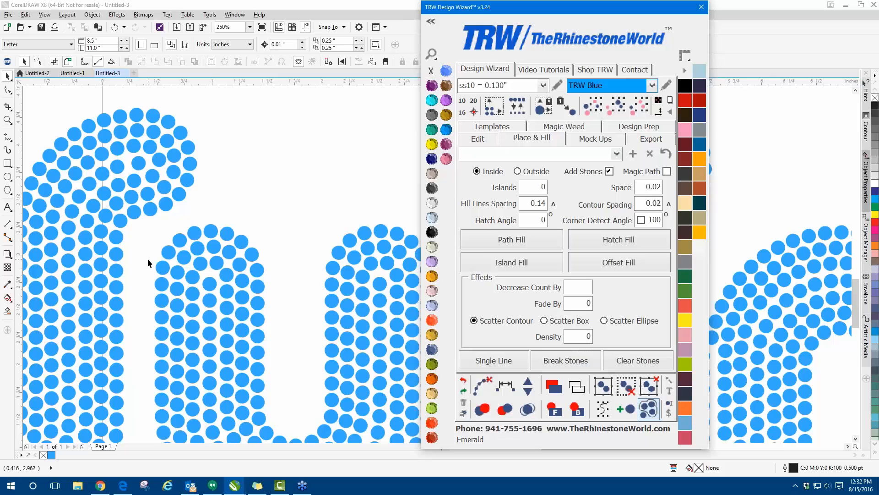
scroll(133, 216, "down", 1)
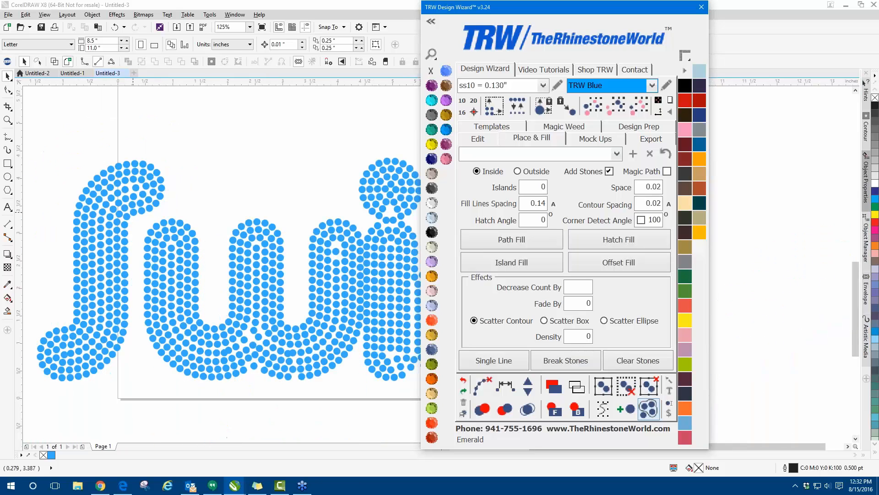
Undo the overlap merge and the path clearing on the lower Swim text.
left_click(466, 384)
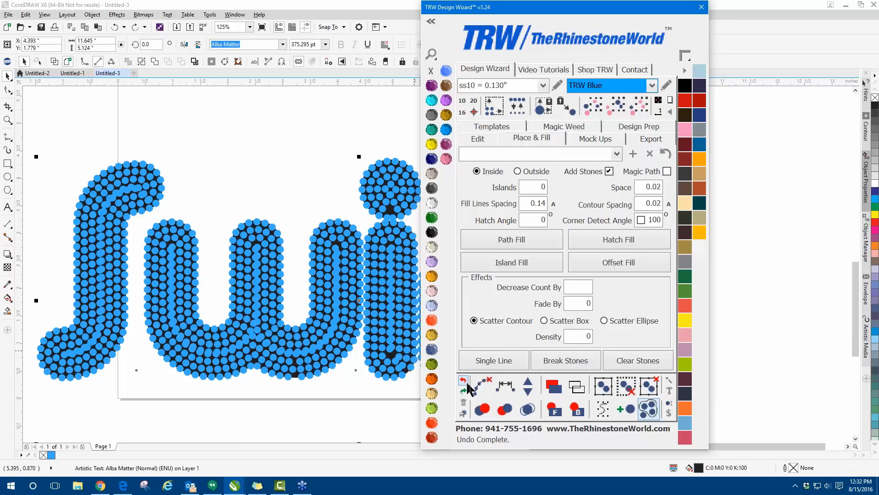
left_click(179, 196)
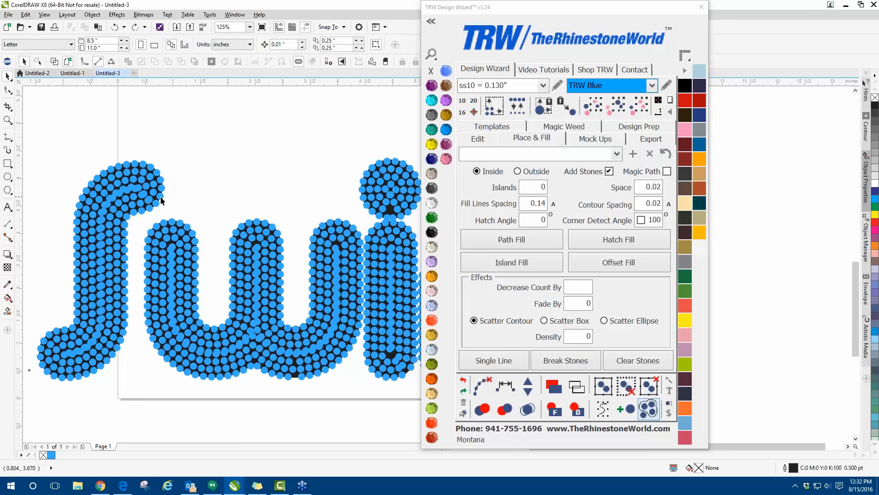
left_click(161, 196)
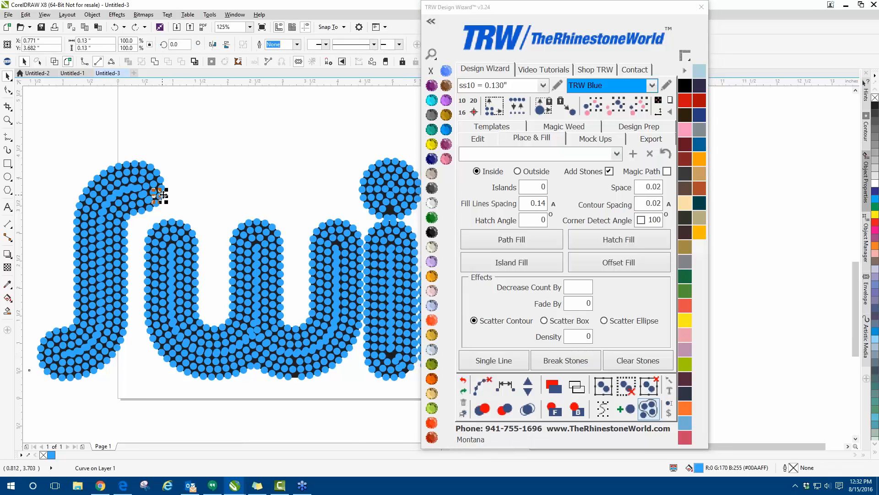
left_click(463, 380)
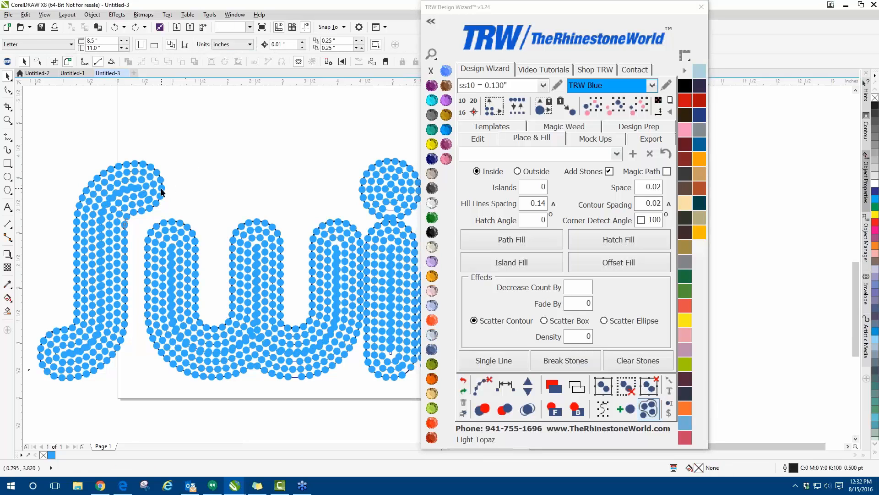
Recolour the outermost stone contour of the lower Swim text Emerald.
scroll(165, 188, "down", 2)
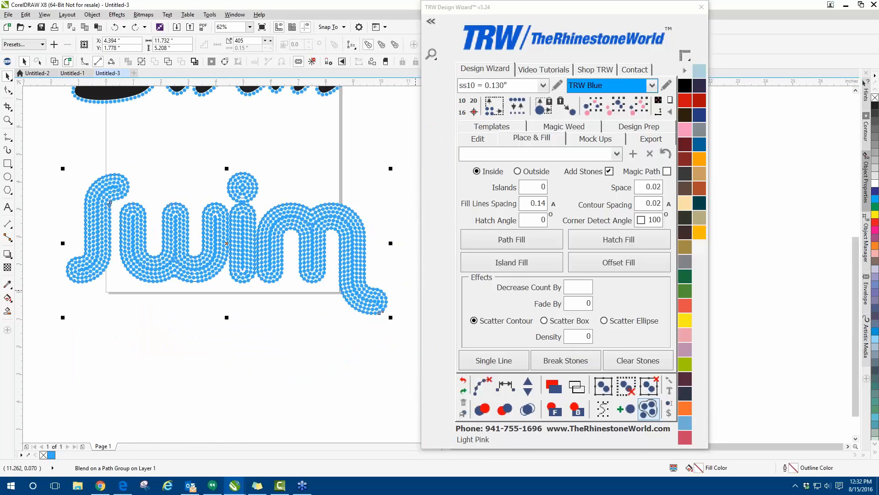
left_click(431, 218)
left_click(352, 188)
scroll(142, 214, "up", 1)
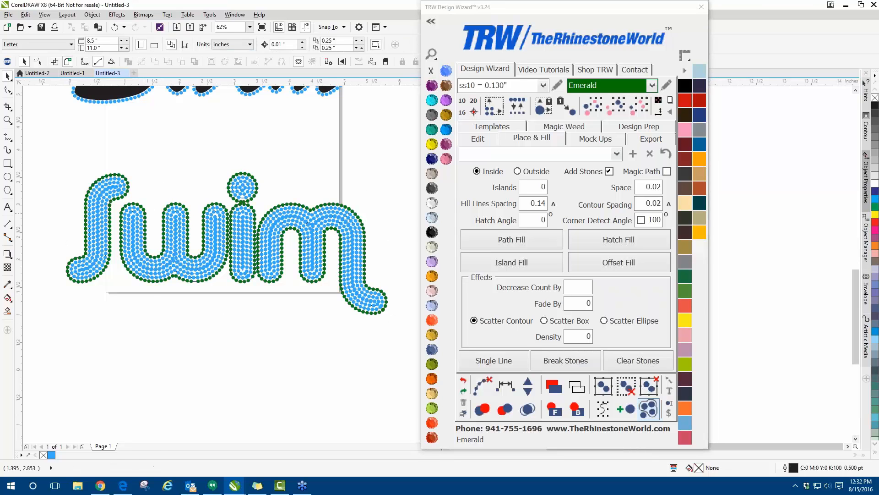
scroll(100, 287, "down", 1)
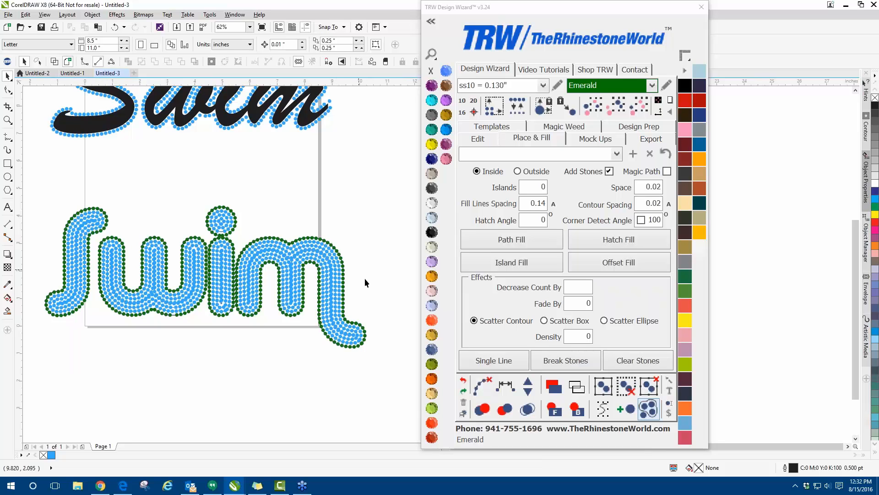
Add stones one at a time to the outermost Emerald contour until it holds 410, closing the gap at the base of the i.
scroll(245, 249, "up", 2)
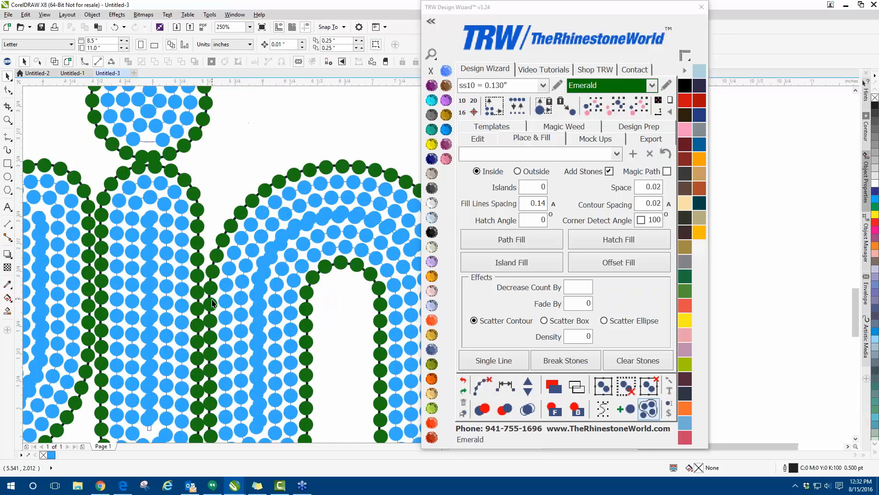
scroll(258, 191, "down", 1)
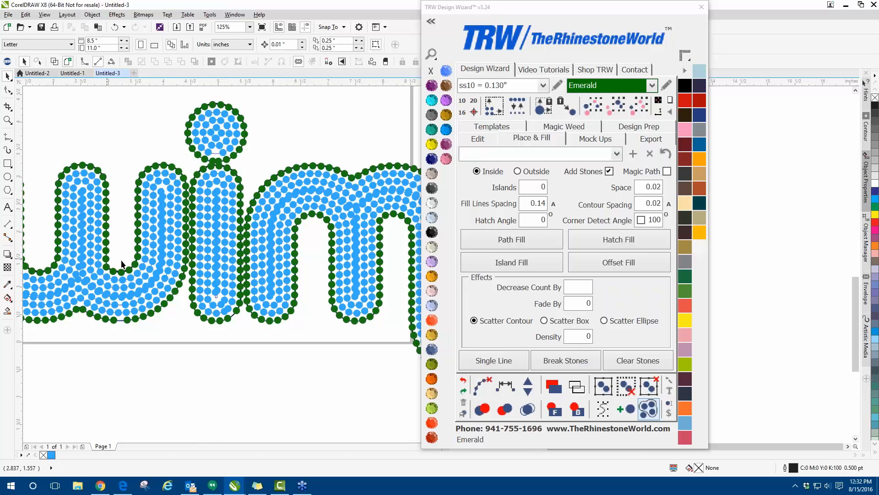
scroll(203, 259, "down", 1)
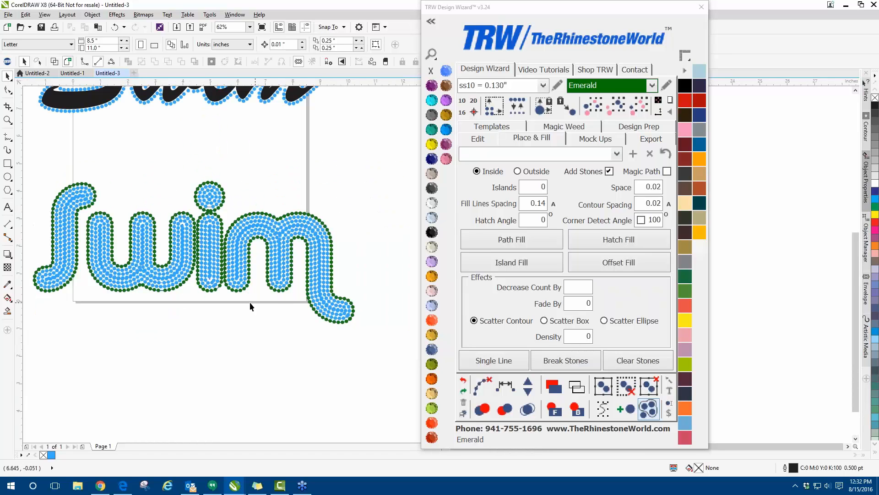
scroll(249, 301, "up", 1)
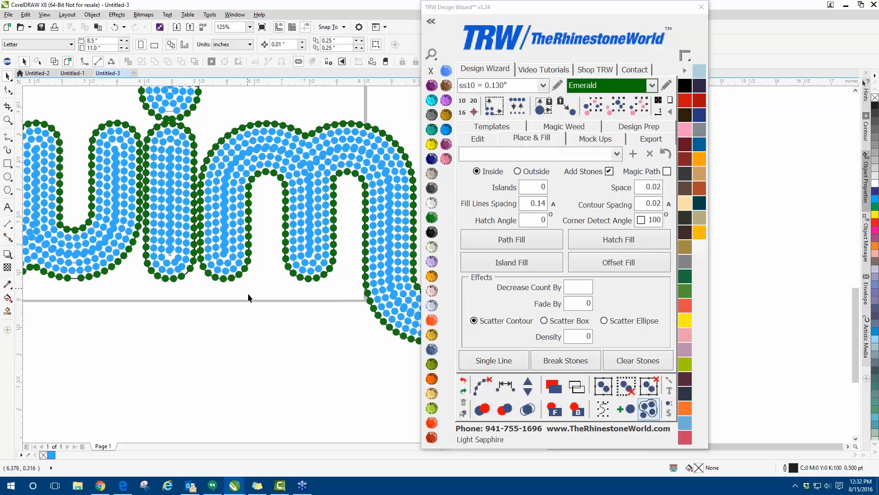
scroll(187, 219, "up", 1)
left_click(191, 319)
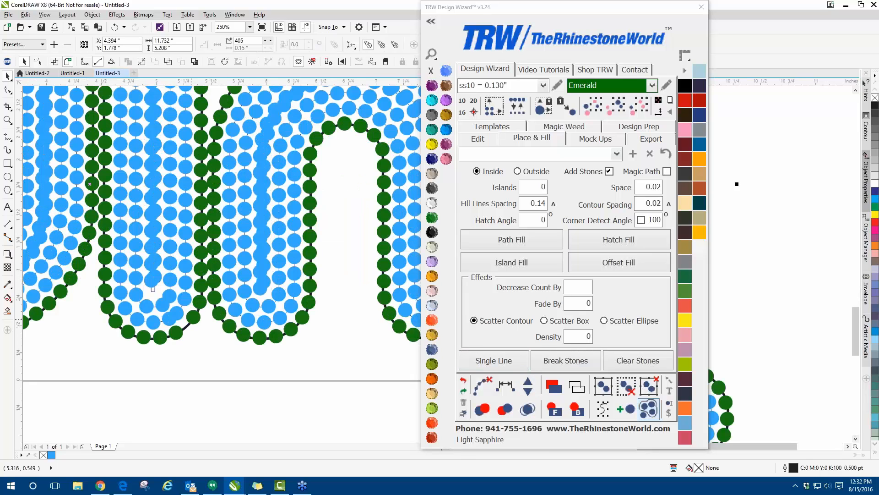
left_click(527, 382)
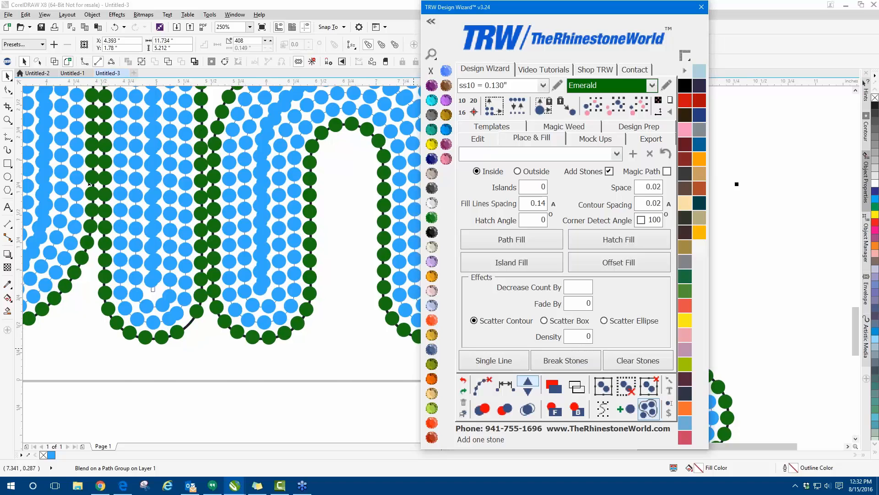
left_click(528, 382)
left_click(528, 382)
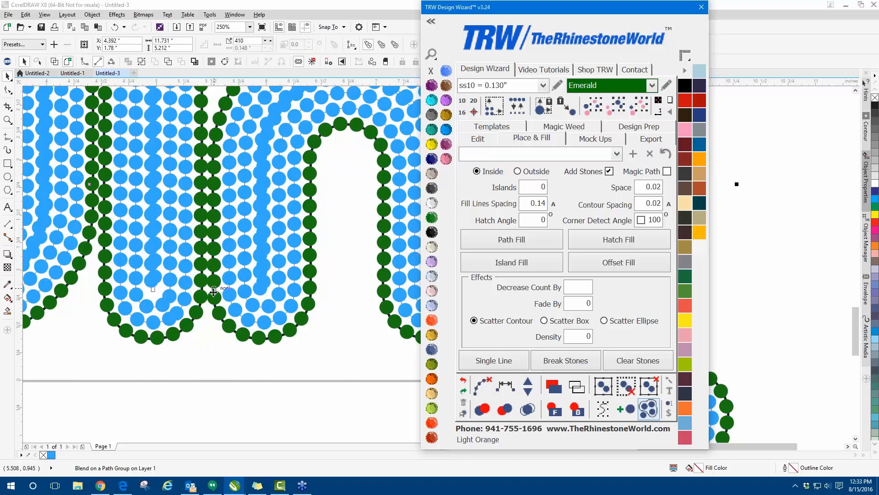
scroll(96, 196, "down", 2)
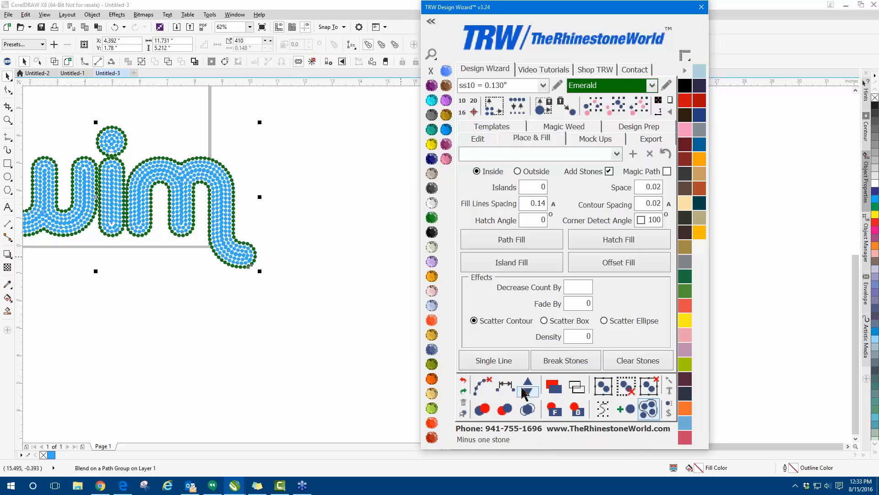
left_click(335, 195)
Review the Emerald outline around the lower Swim text and move the Design Wizard window clear of the lettering.
scroll(158, 138, "up", 2)
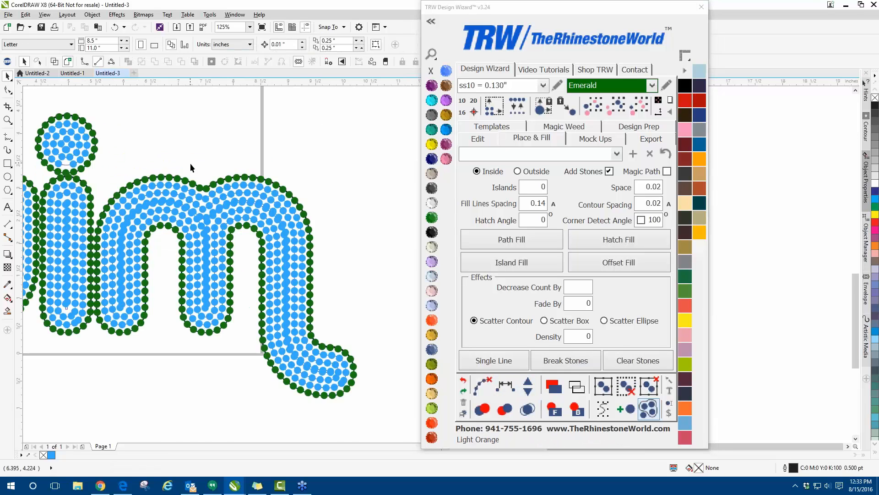
scroll(234, 212, "down", 1)
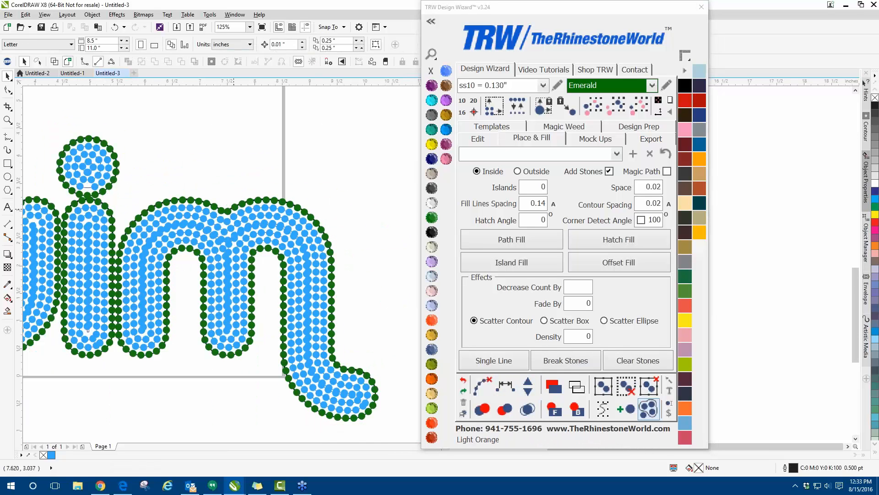
scroll(235, 212, "down", 2)
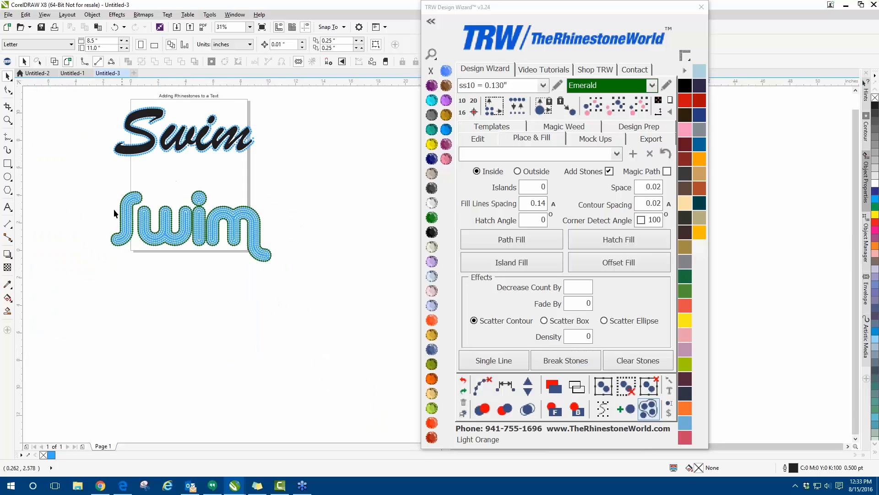
scroll(114, 210, "up", 1)
left_click_drag(511, 9, 586, 8)
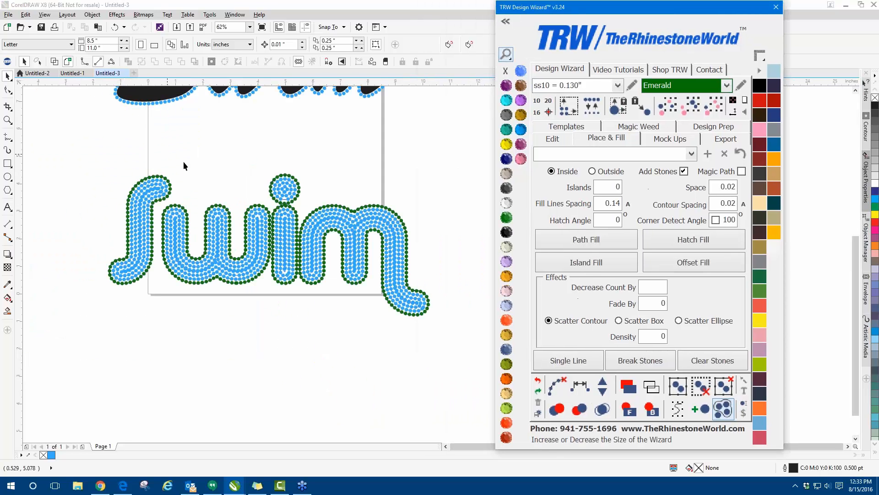
Recolour the second stone contour of the lower Swim text Citrine and the third contour Aquamarine.
scroll(170, 206, "up", 2)
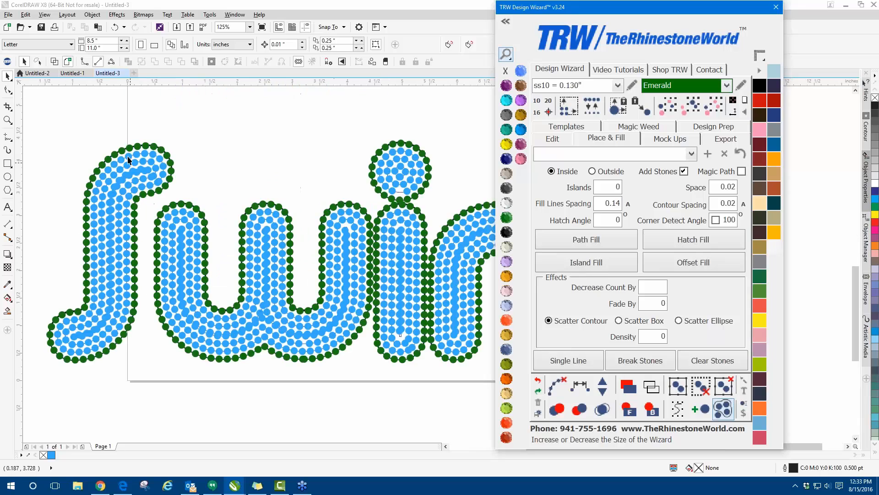
left_click(160, 180)
left_click(166, 168)
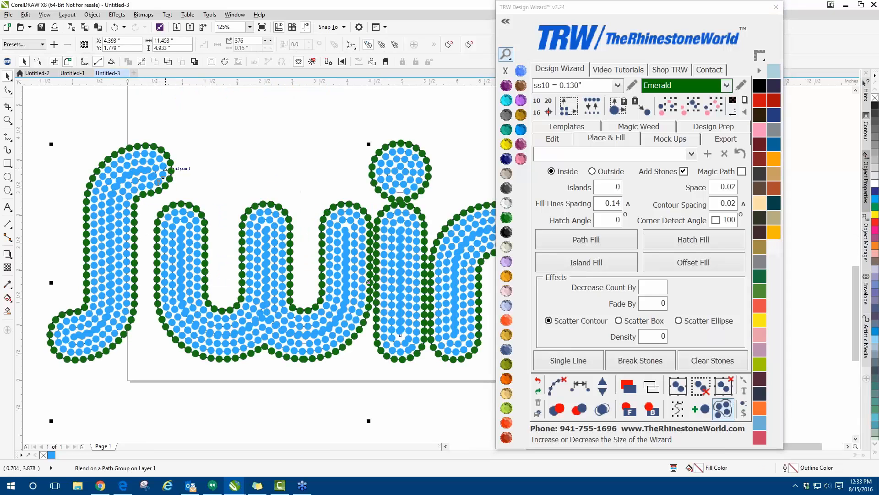
left_click(509, 144)
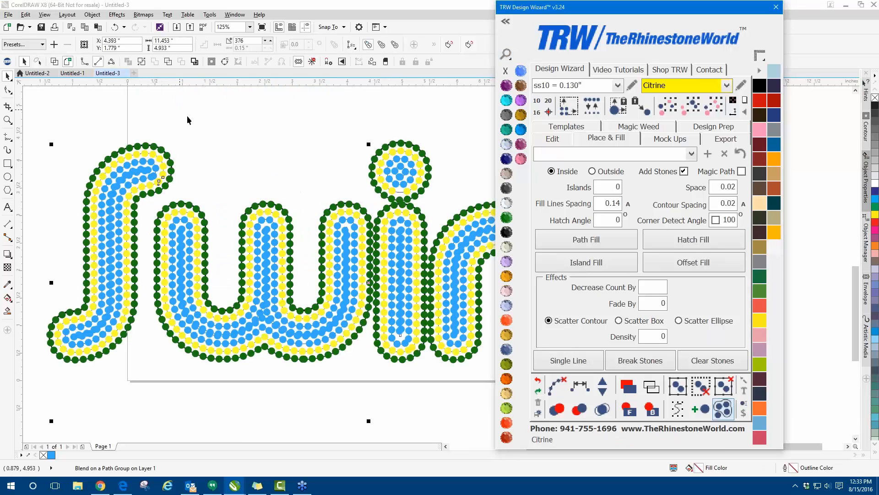
left_click(507, 100)
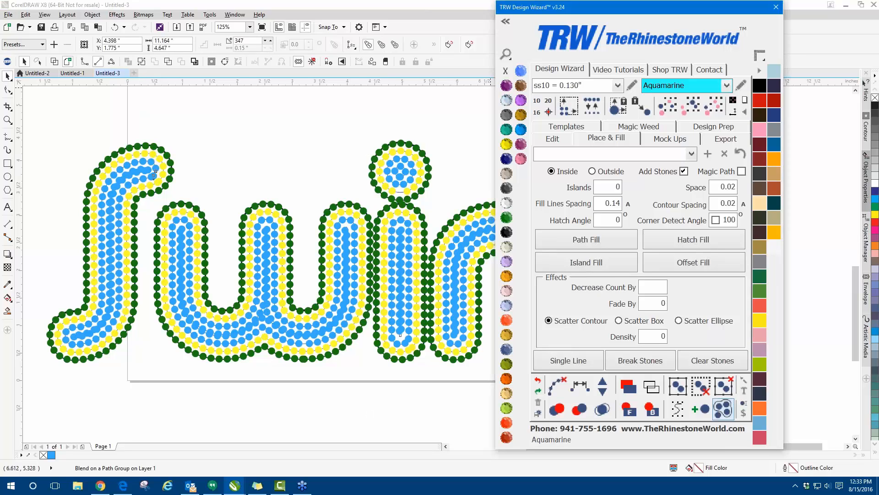
scroll(149, 191, "down", 1)
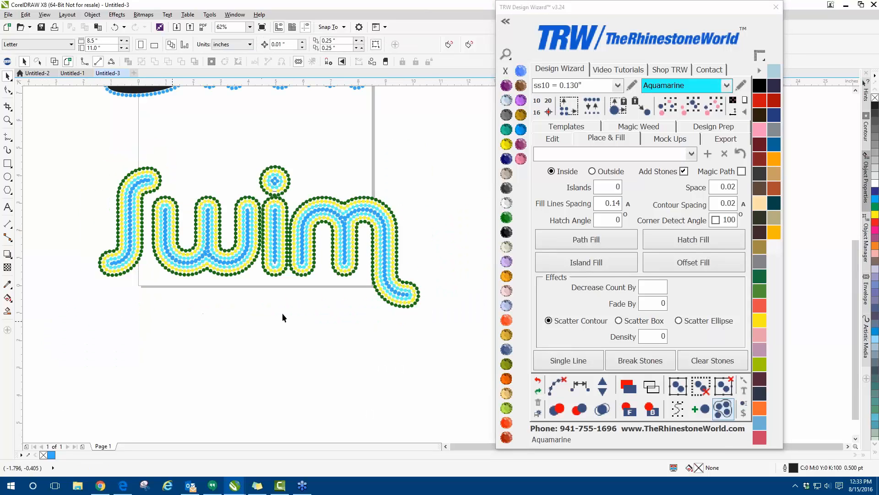